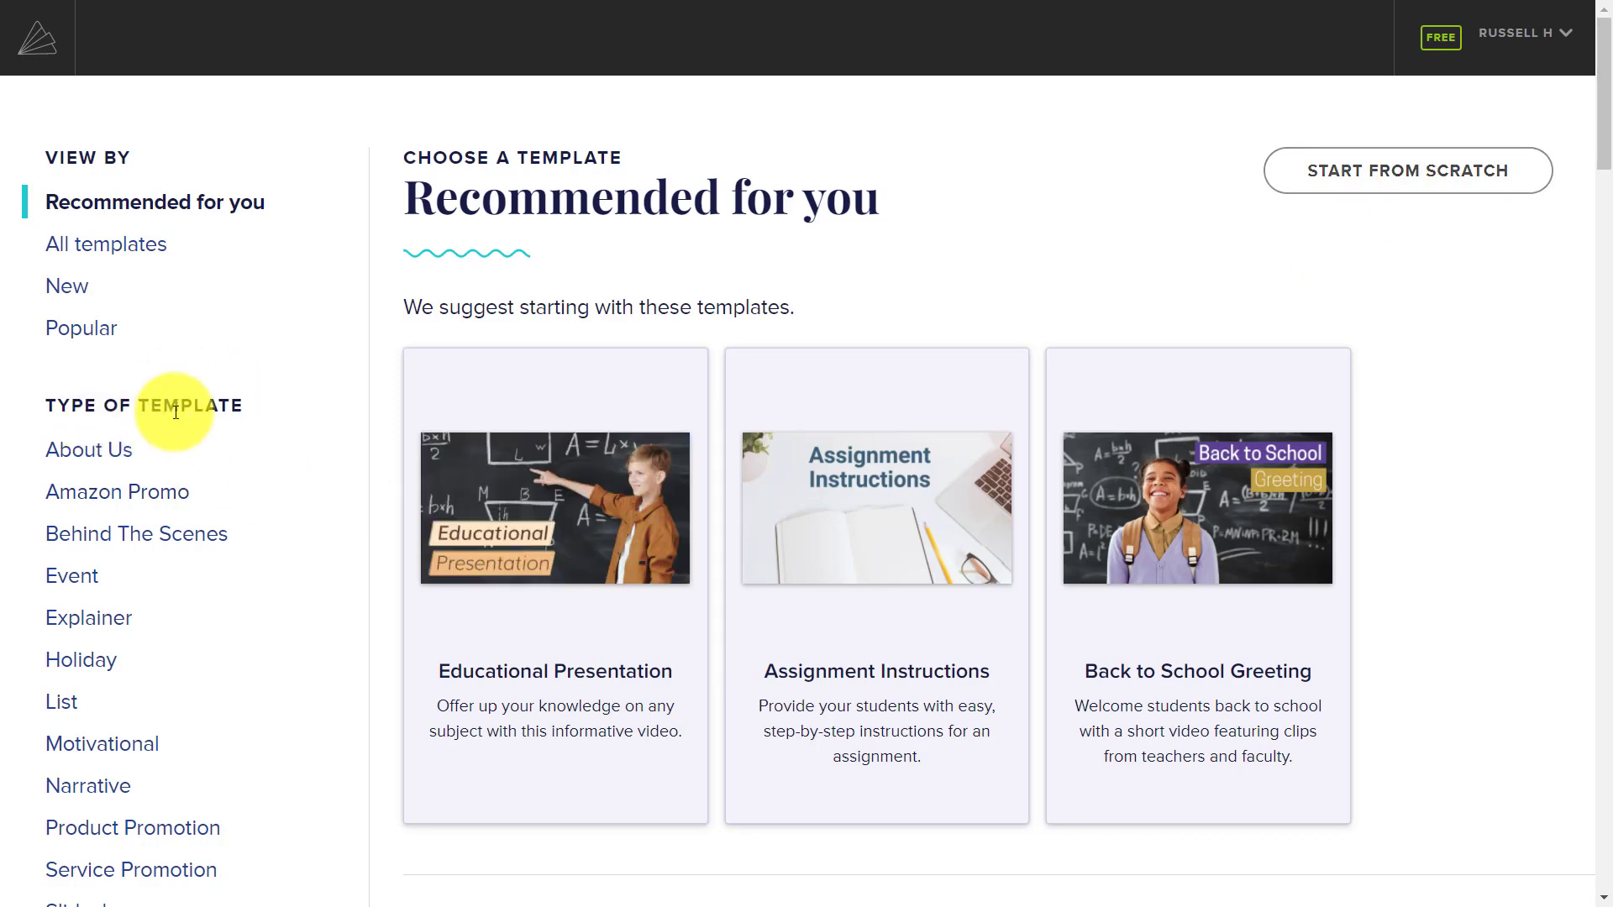
Step: Open the New Year's Story template from the Holiday category and pause its sample video
click(78, 670)
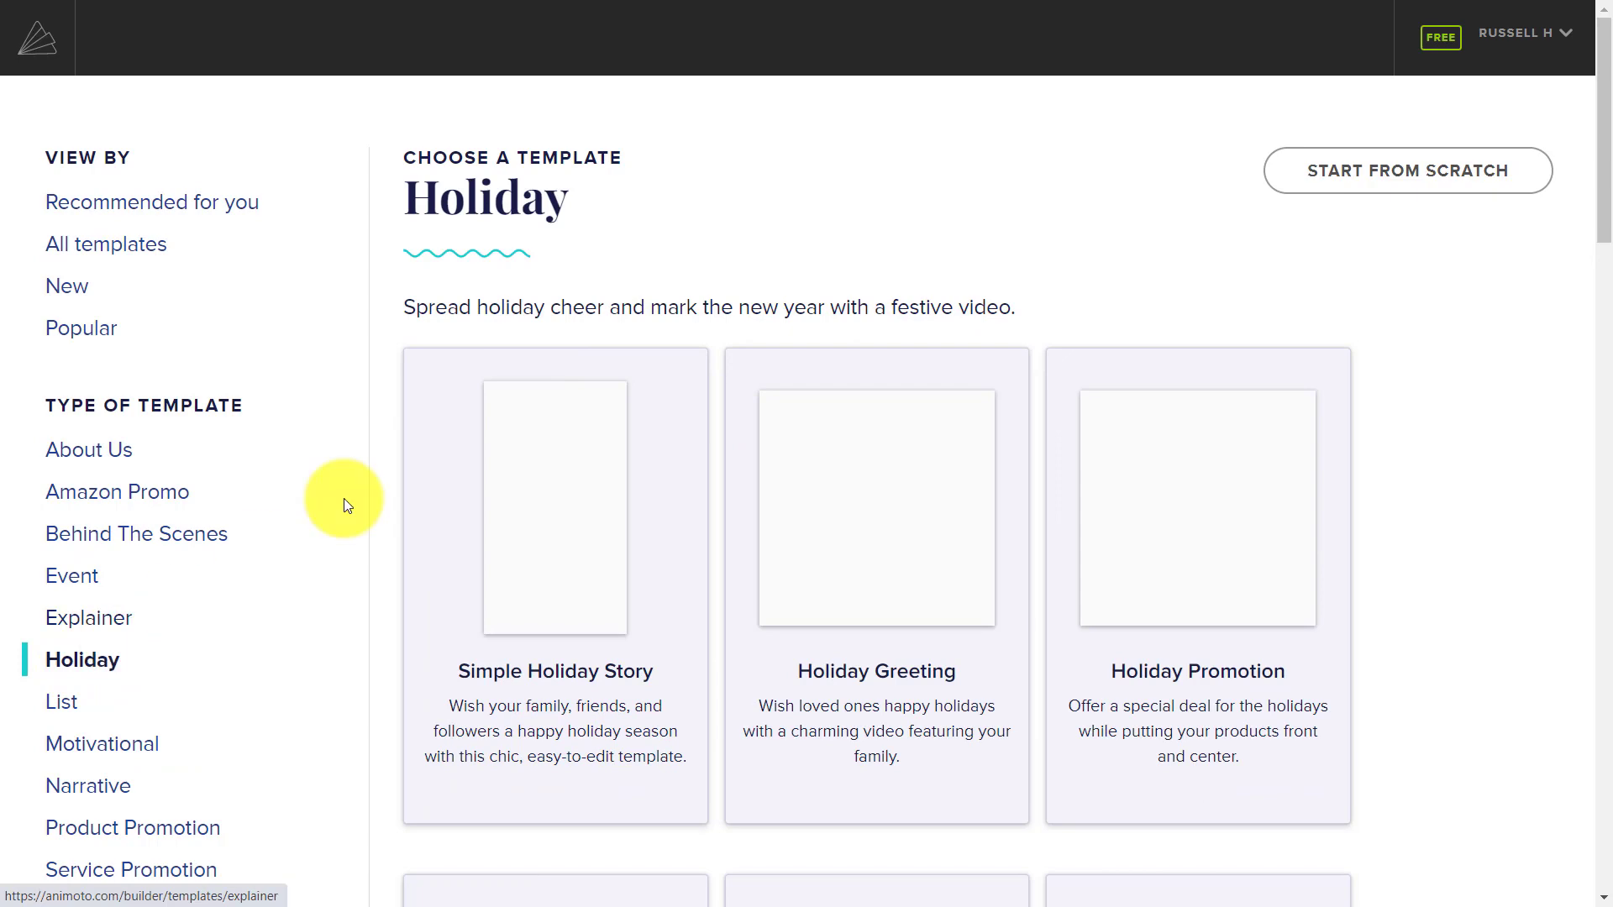
drag(1607, 200, 1522, 470)
mouse_move(565, 439)
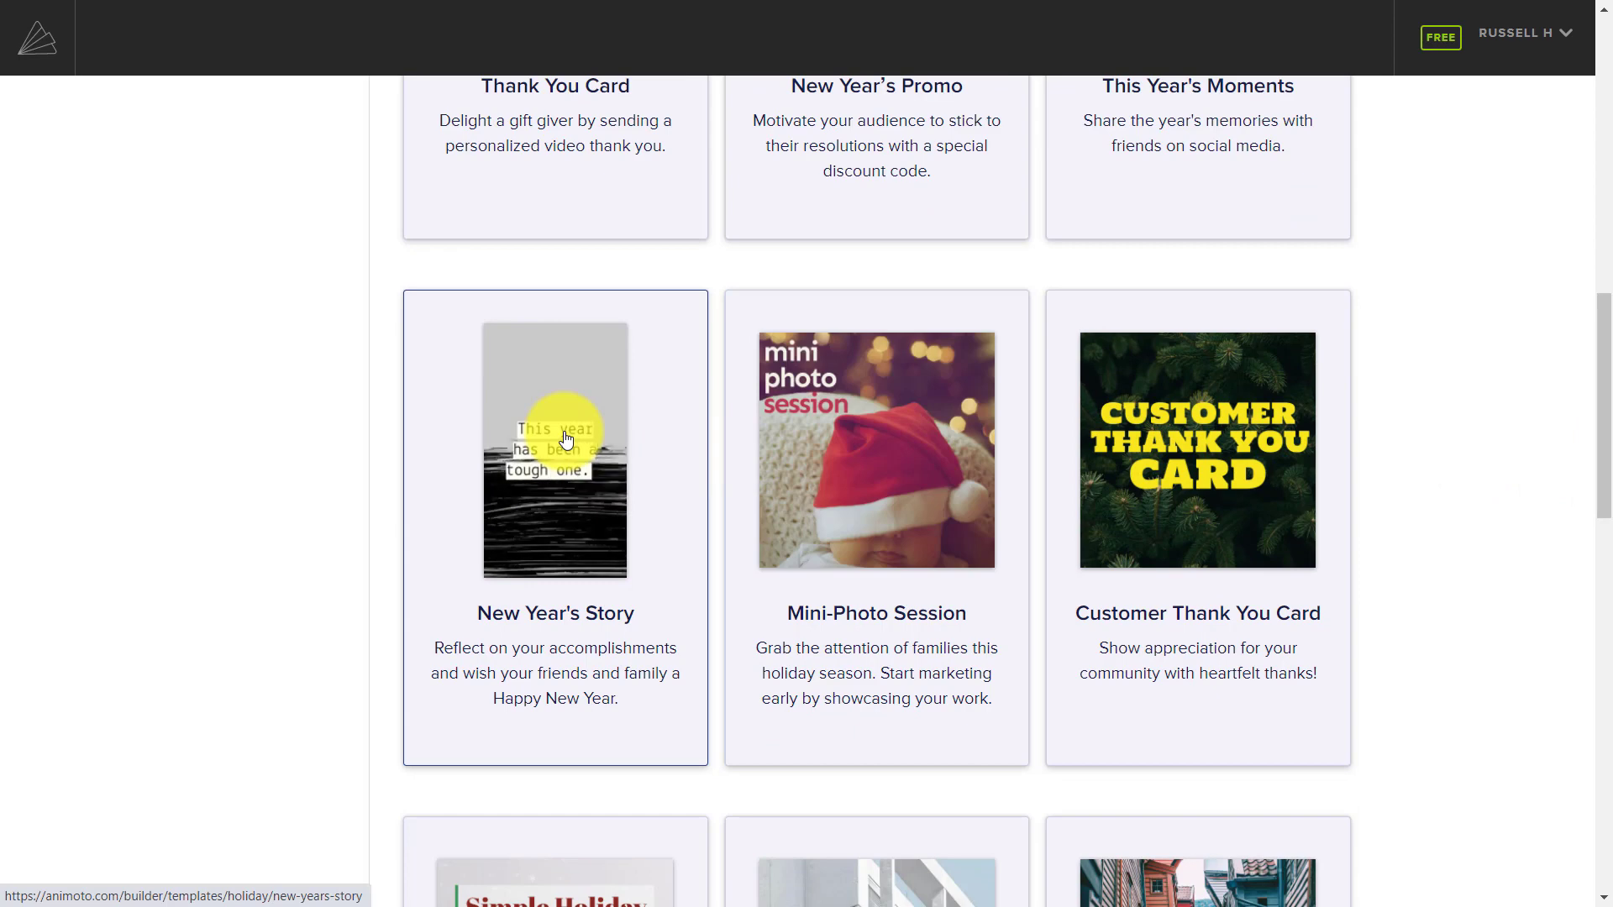
click(547, 413)
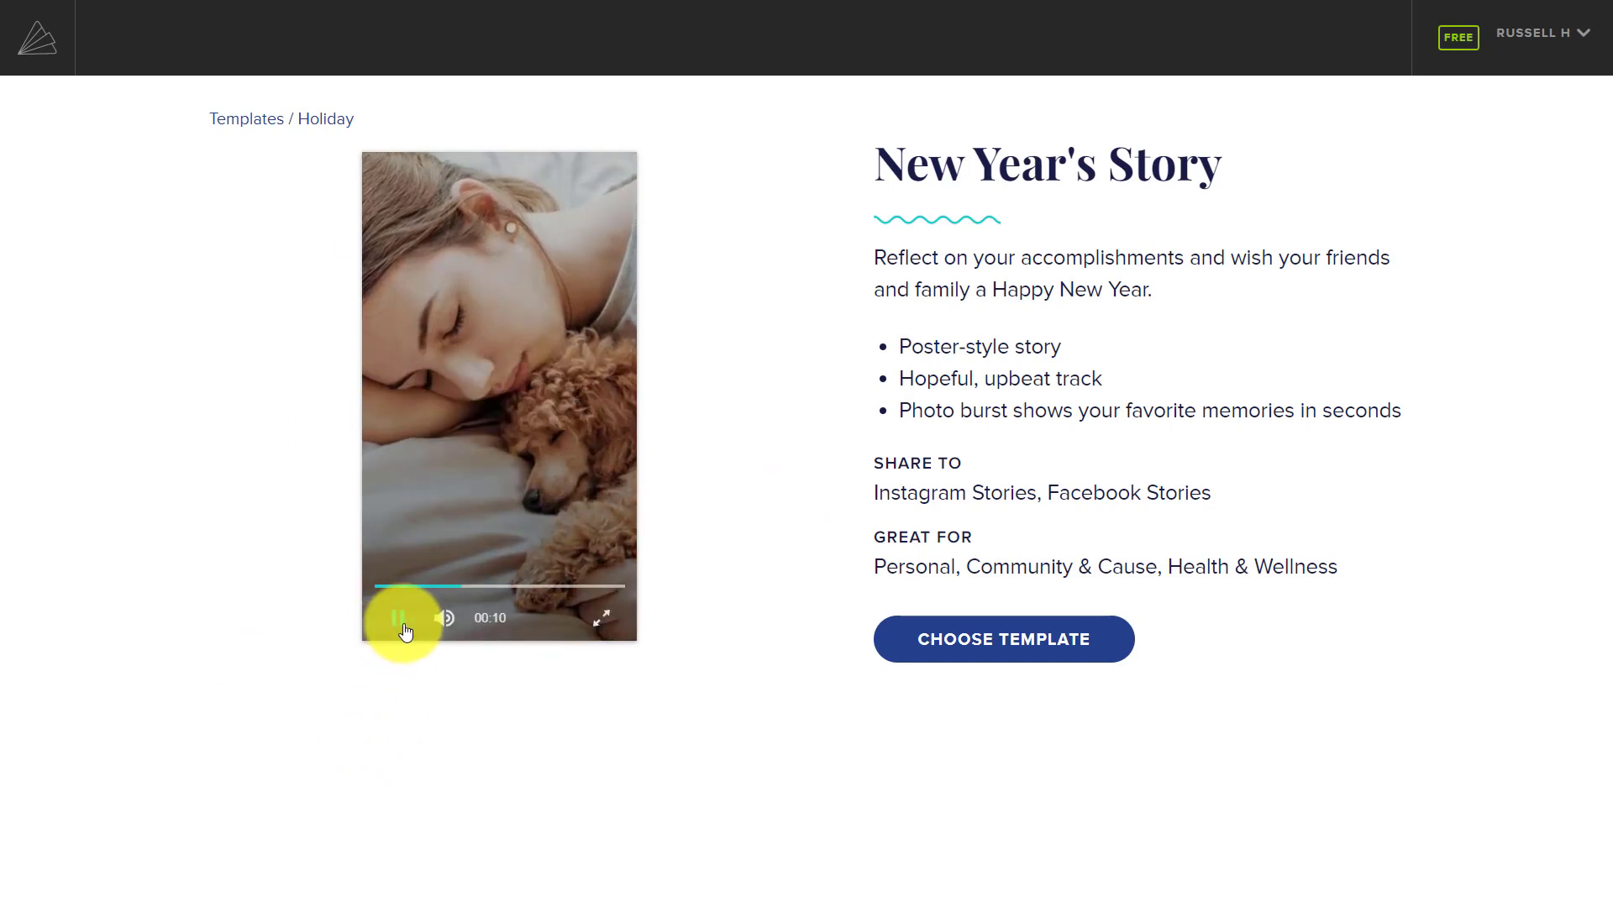
click(462, 382)
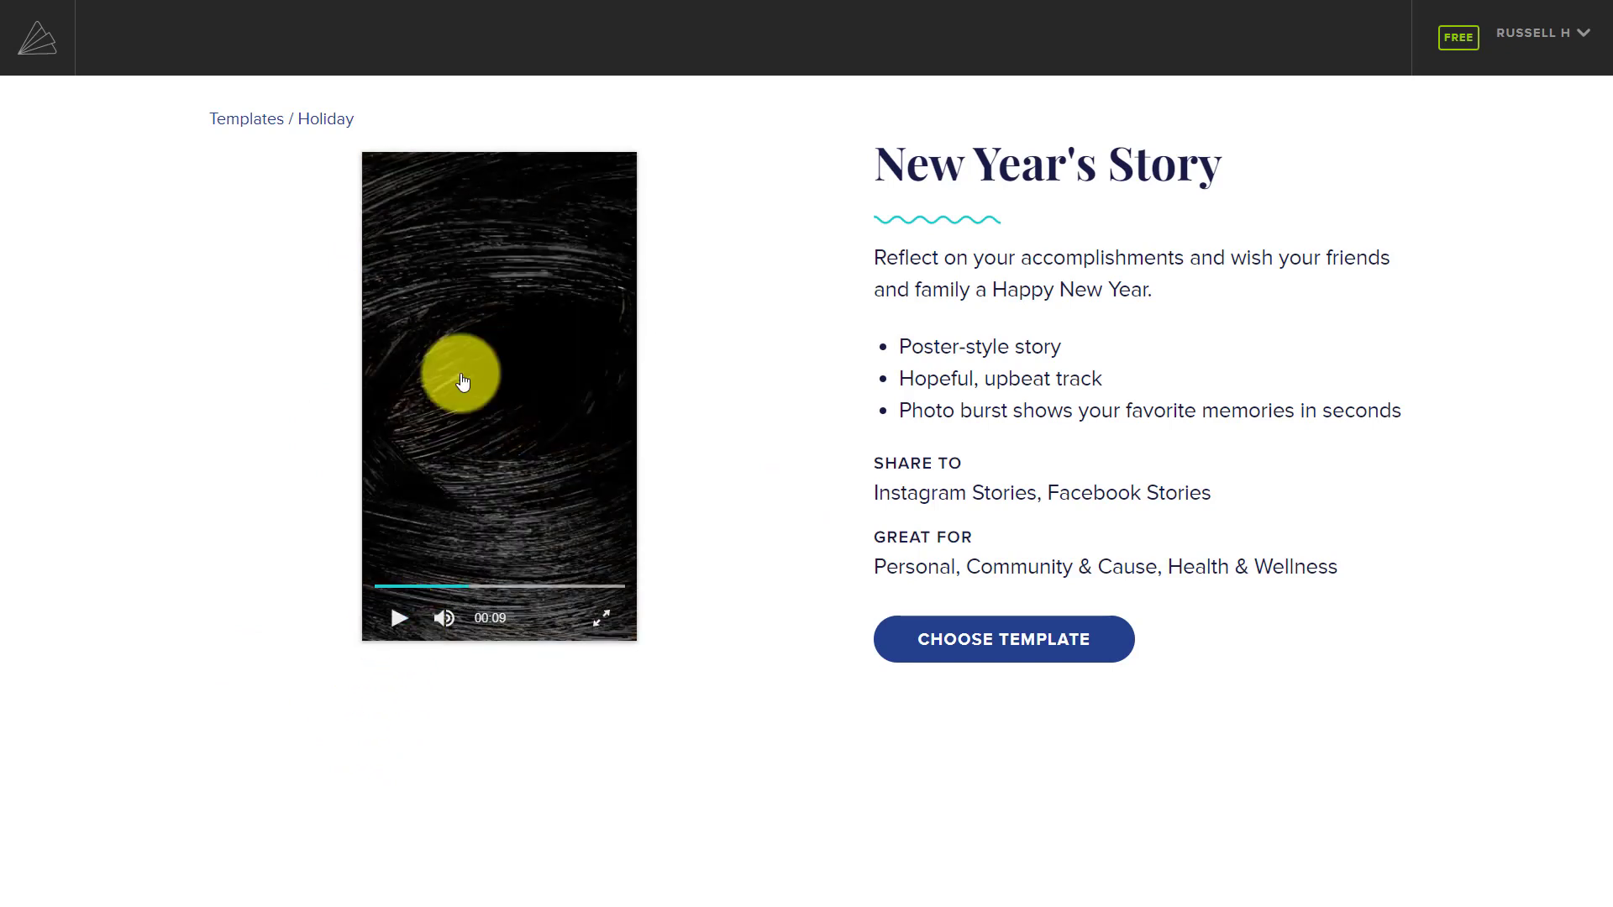
Step: Start a project from the New Year's Story template without uploading media, and show the project's media
click(1007, 645)
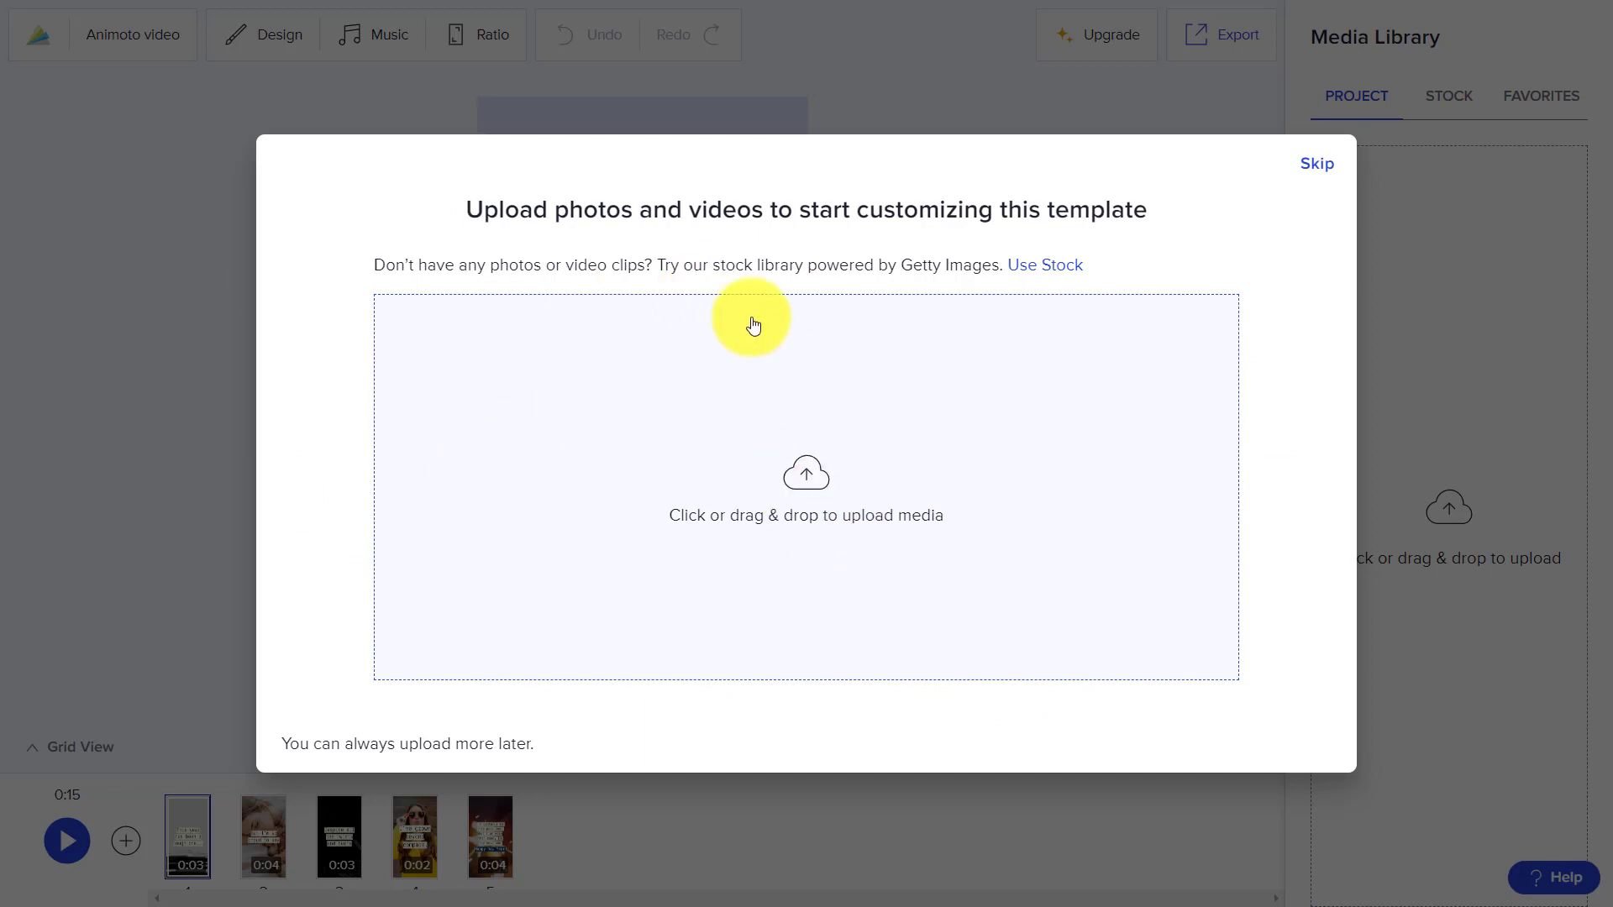
click(1321, 165)
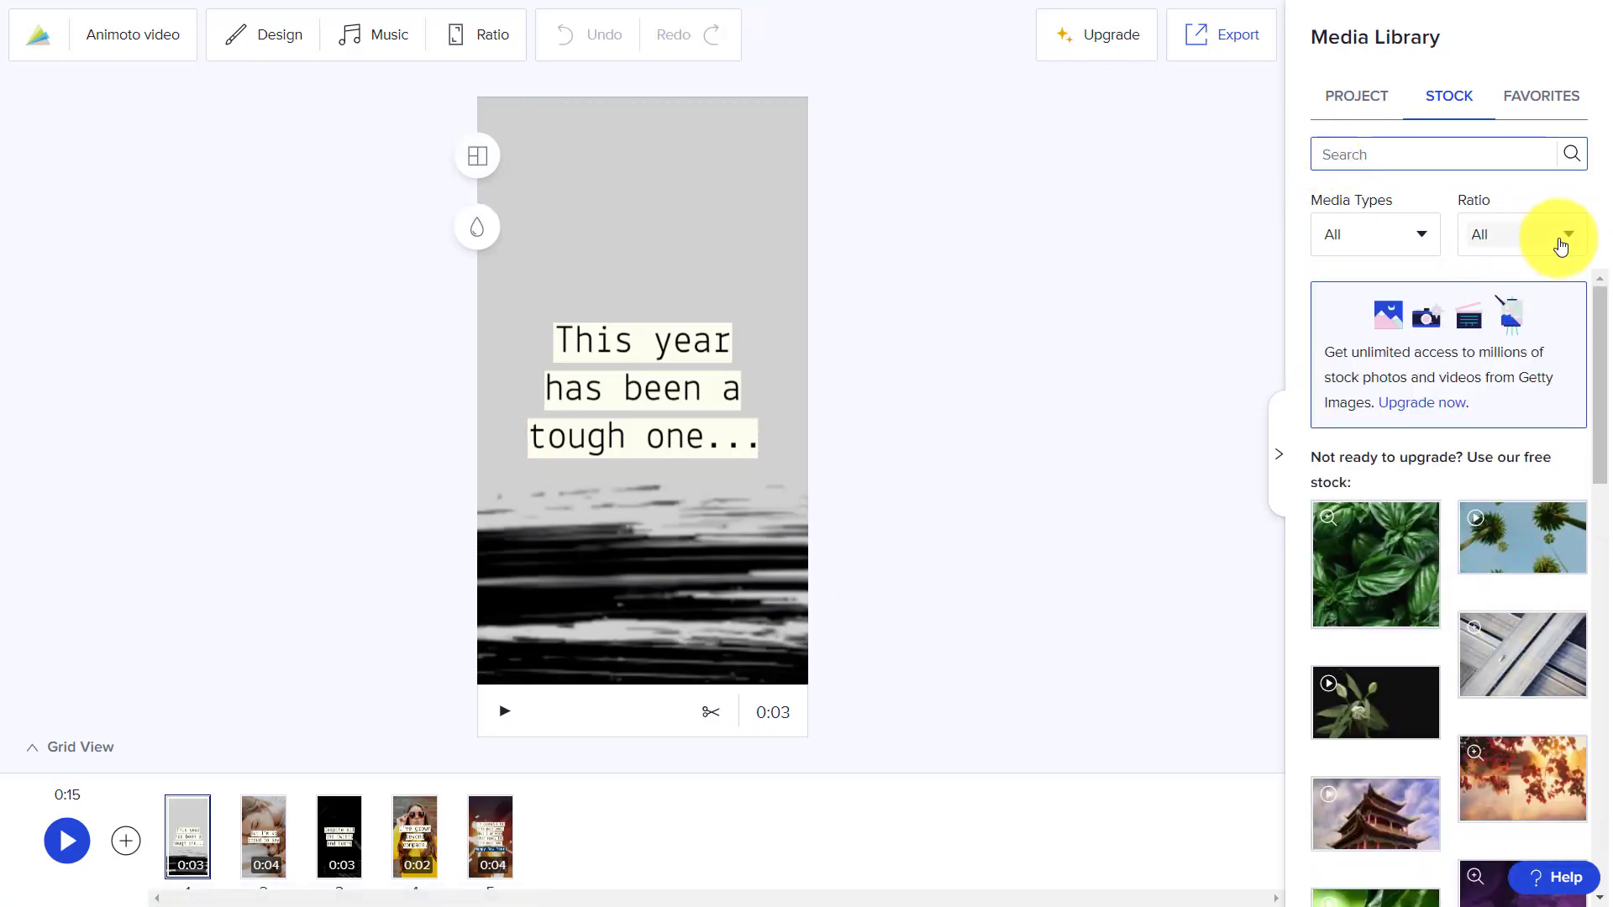
click(1347, 103)
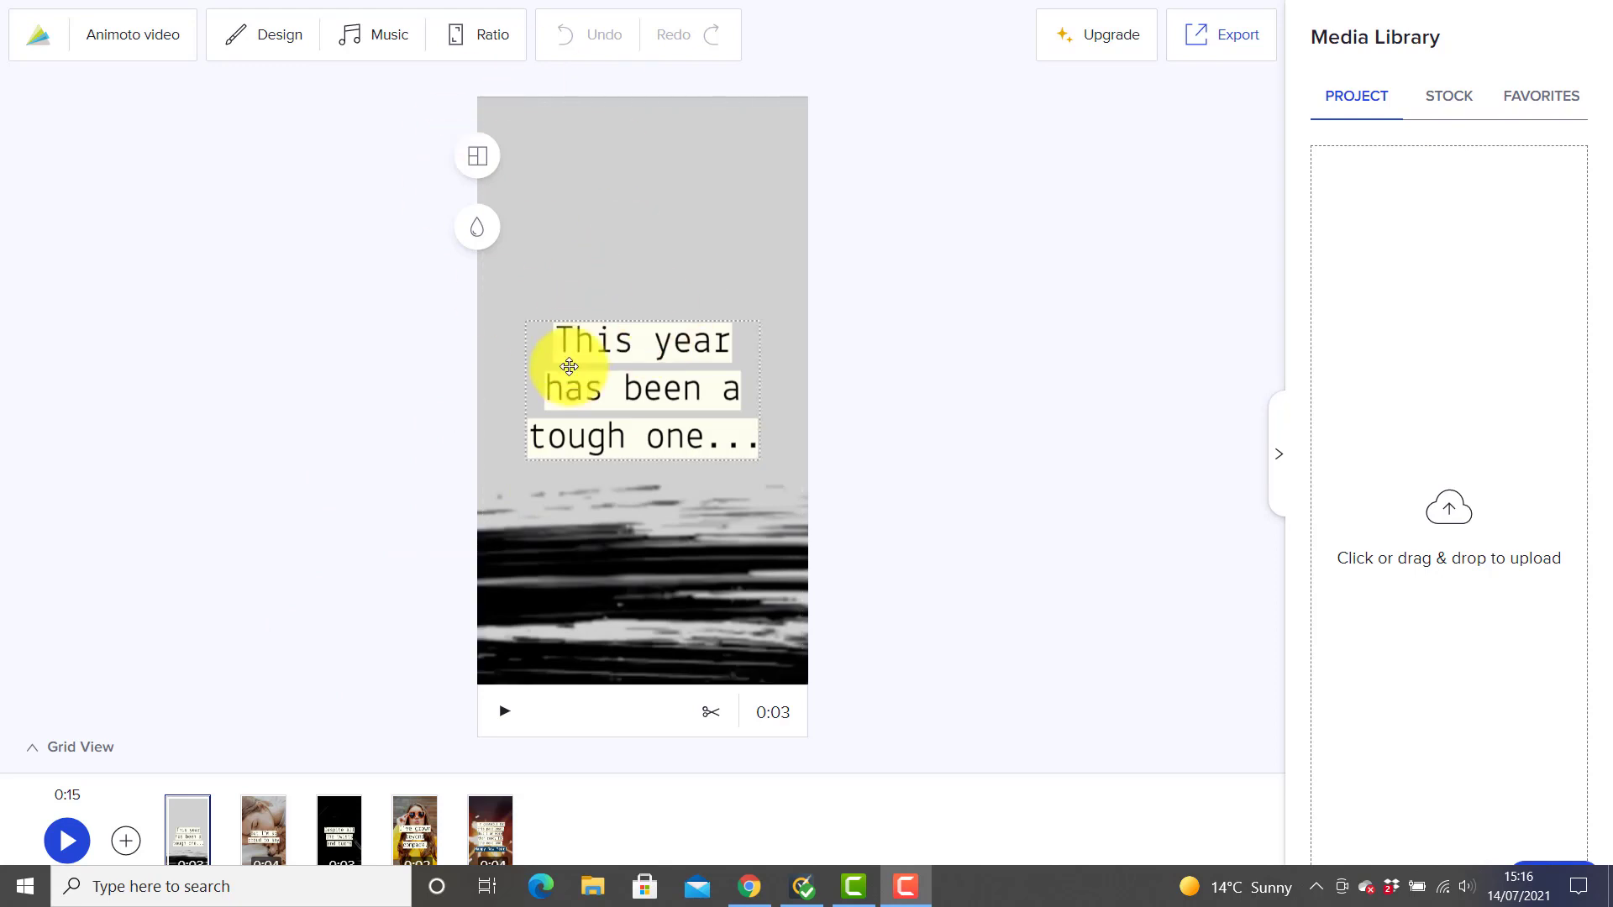
Step: Play a preview of the whole video, pause it partway and close the preview
click(68, 843)
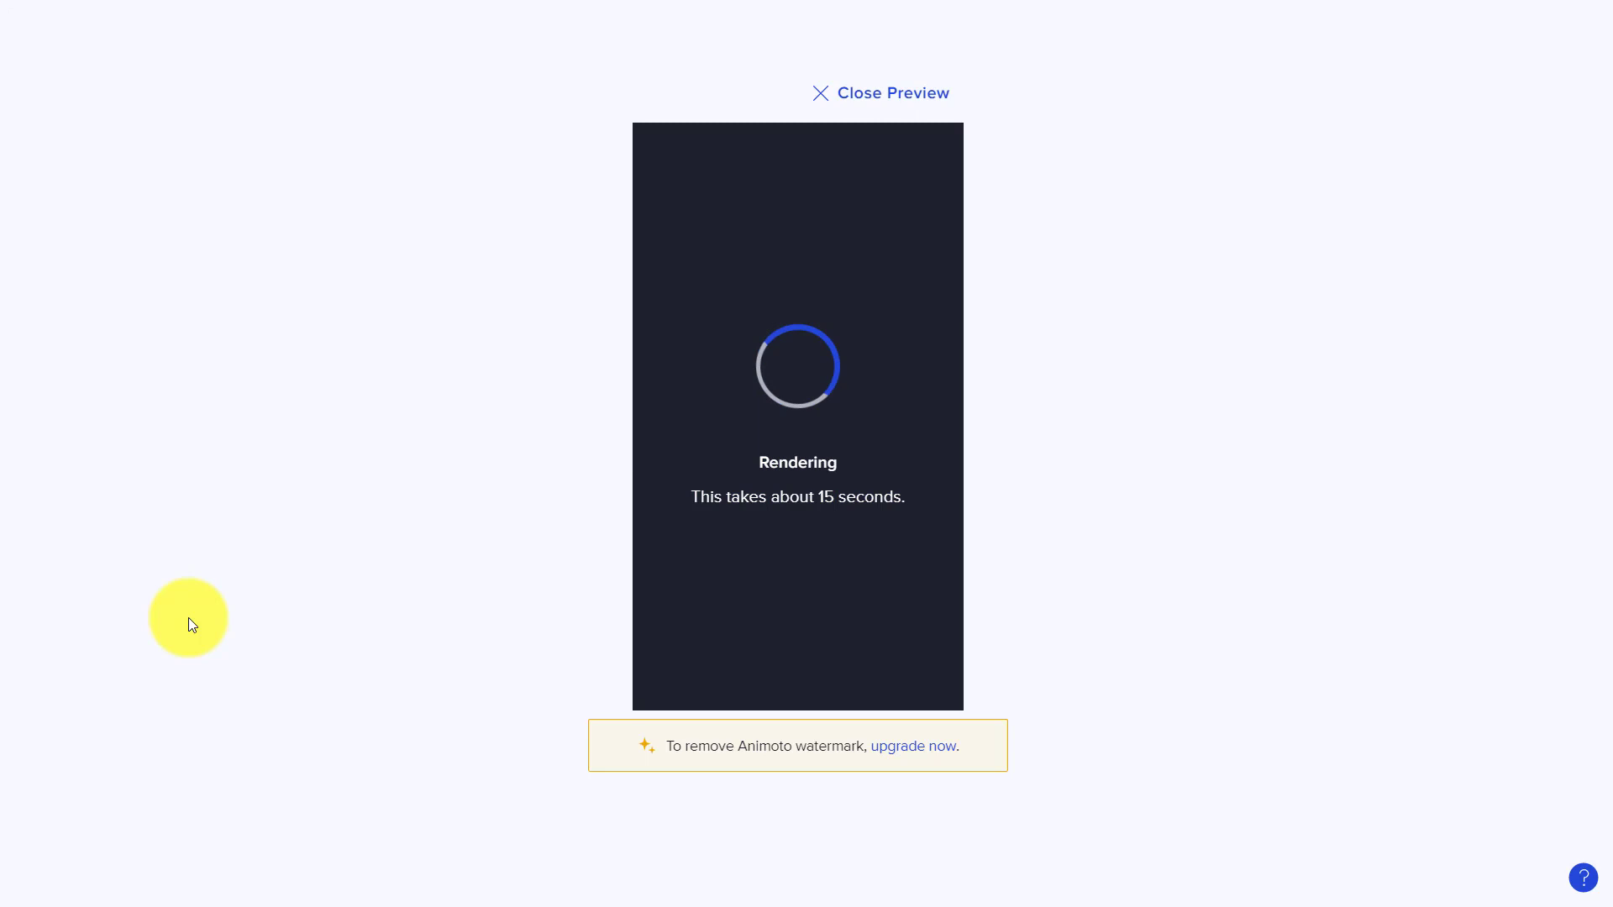
mouse_move(212, 754)
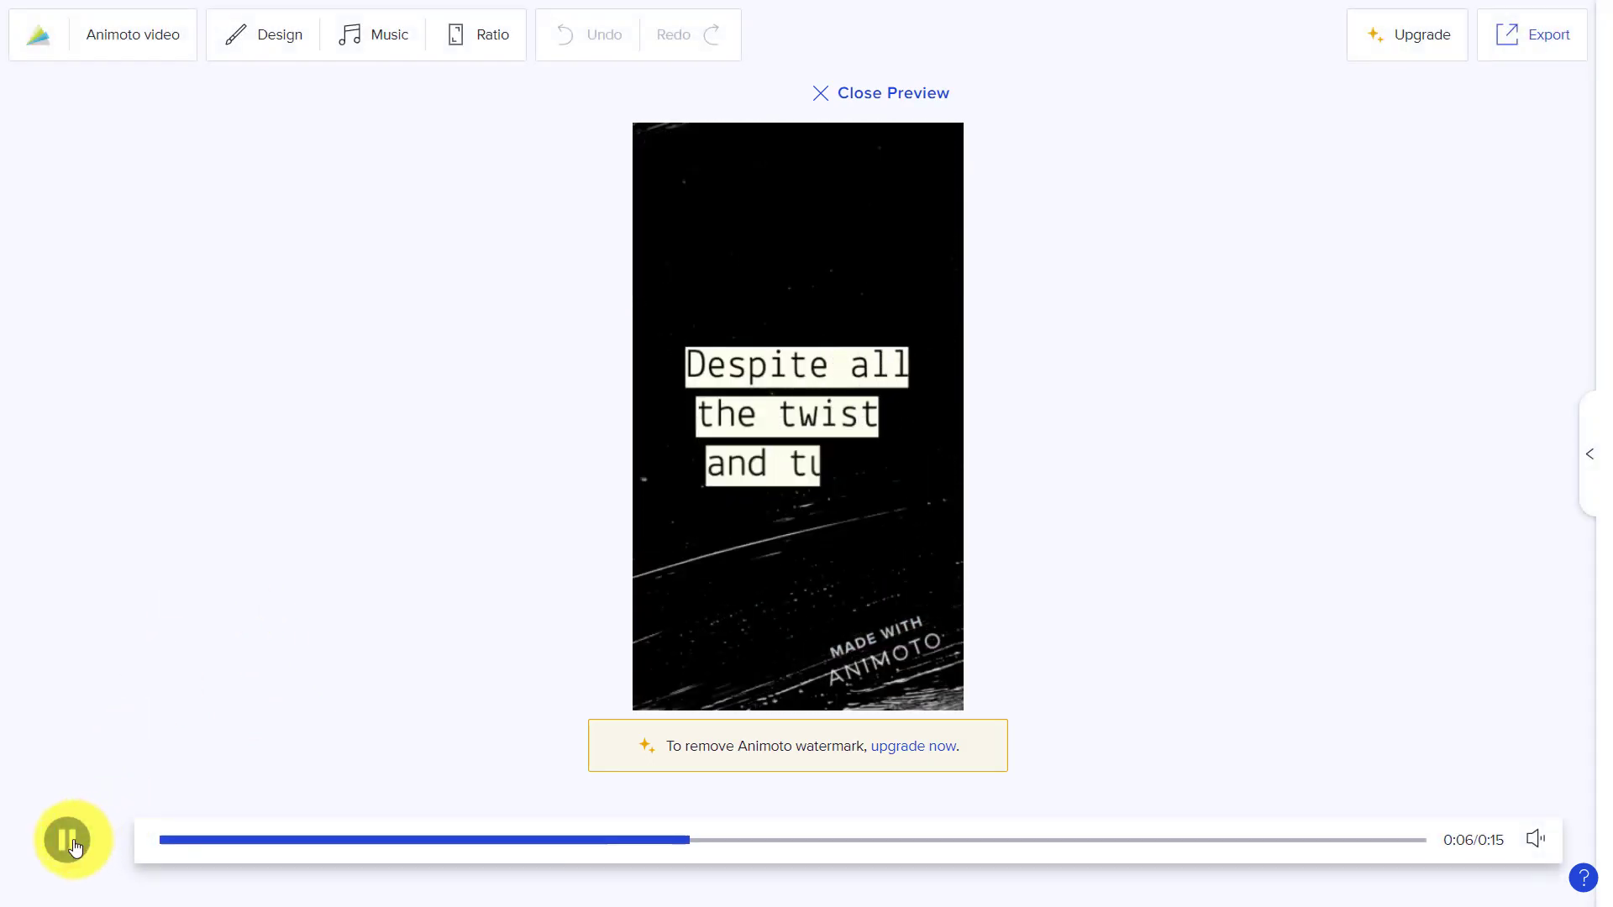
click(71, 840)
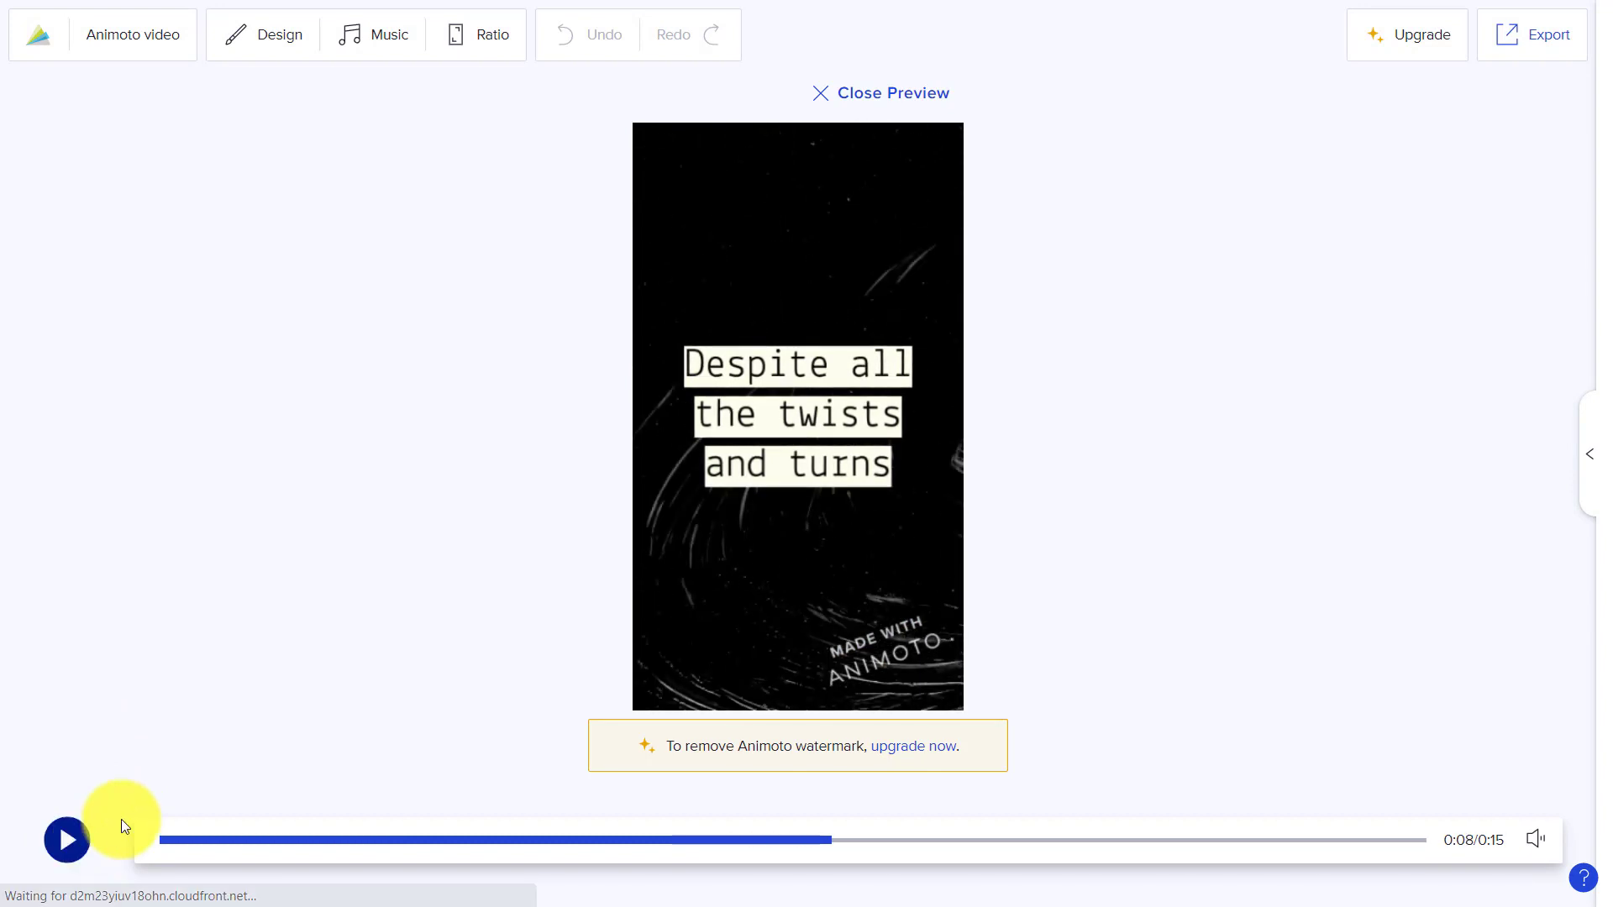
click(898, 94)
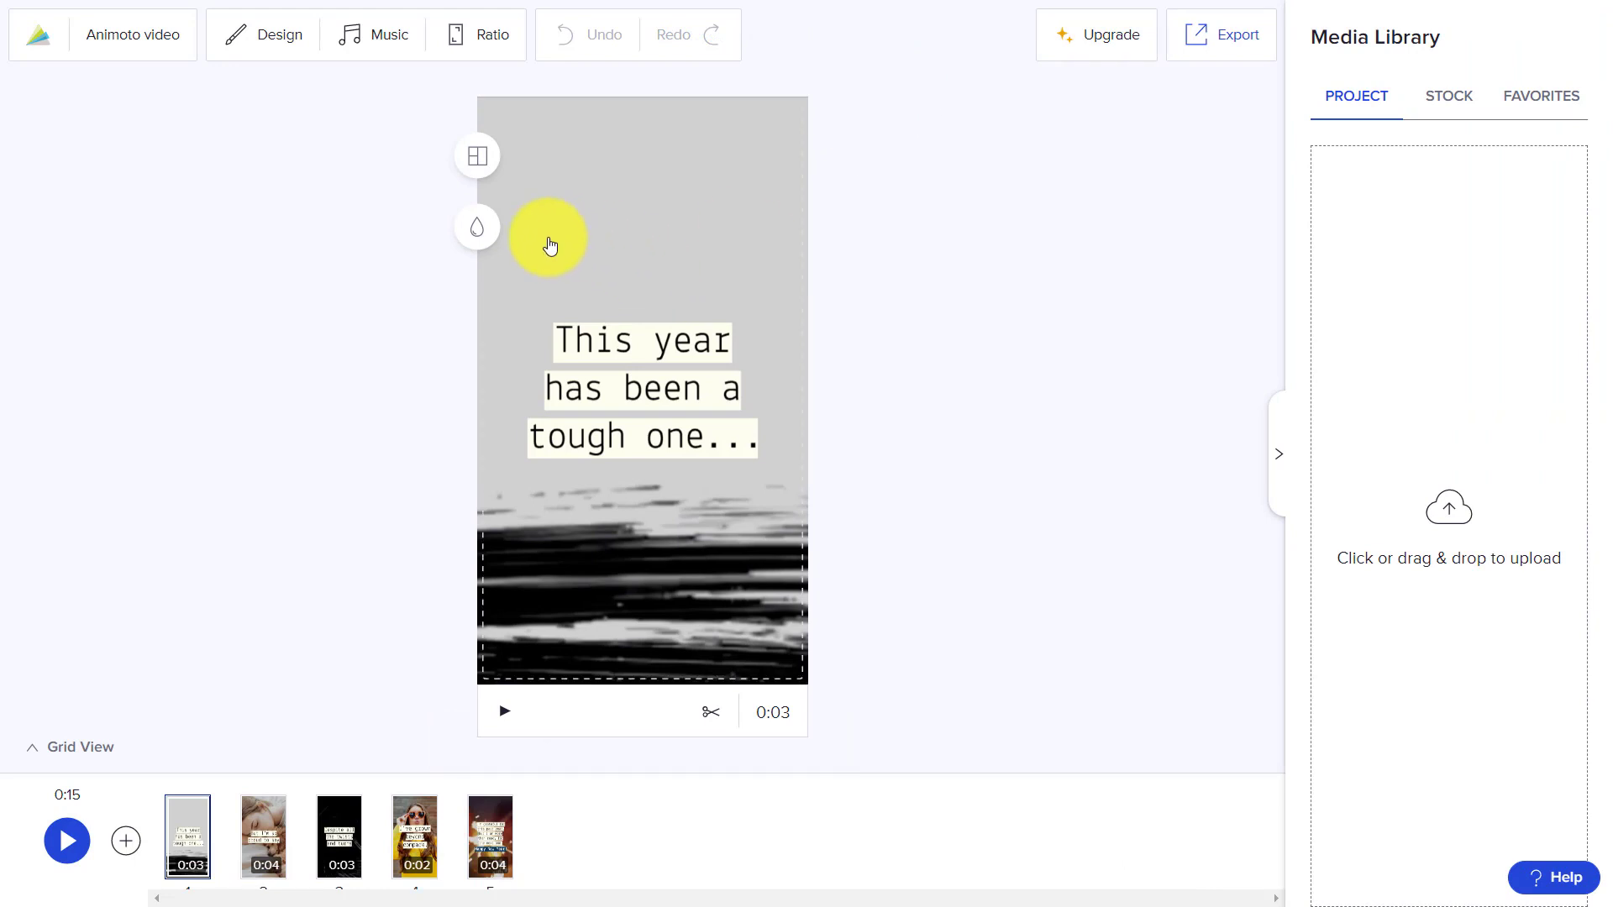
Step: Change the video's aspect ratio to Landscape 16:9
click(493, 38)
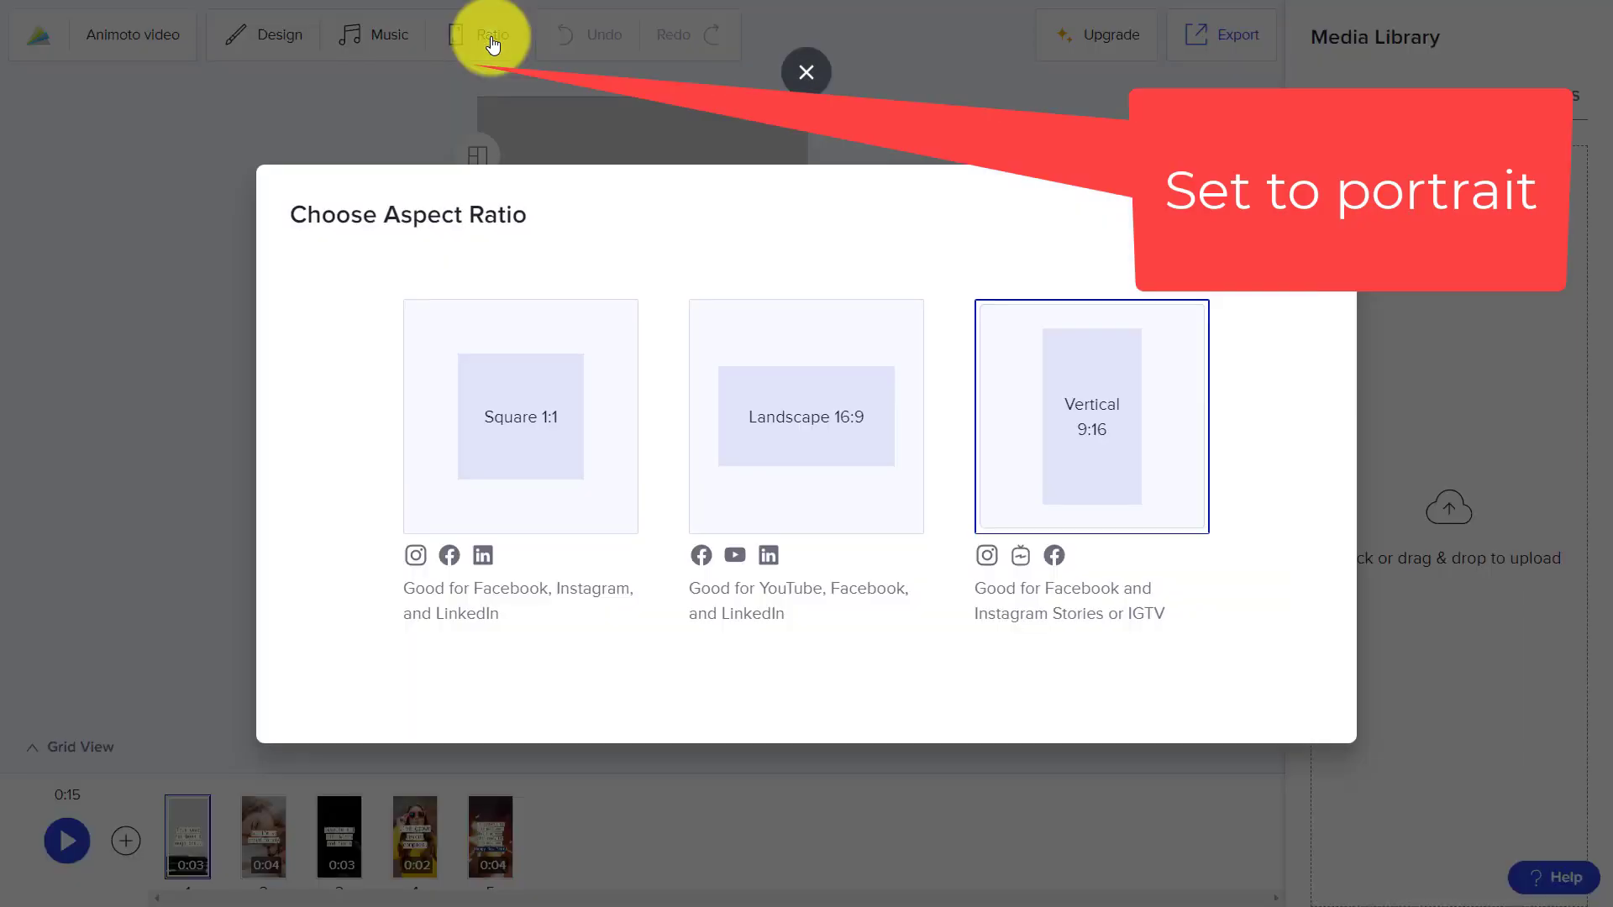
click(809, 428)
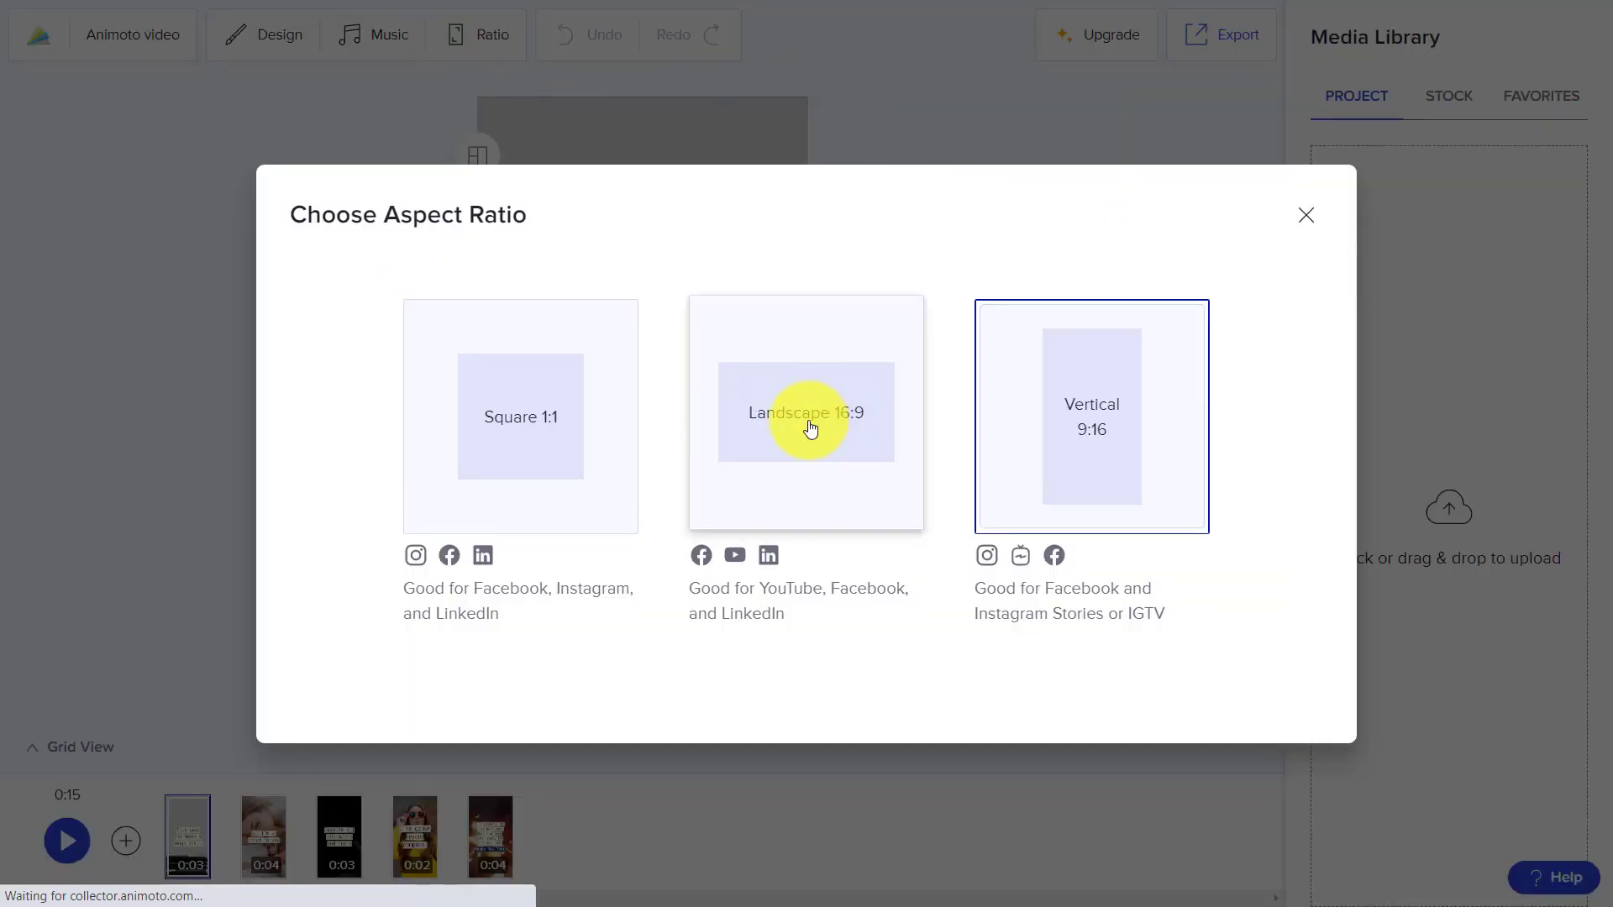
click(1073, 417)
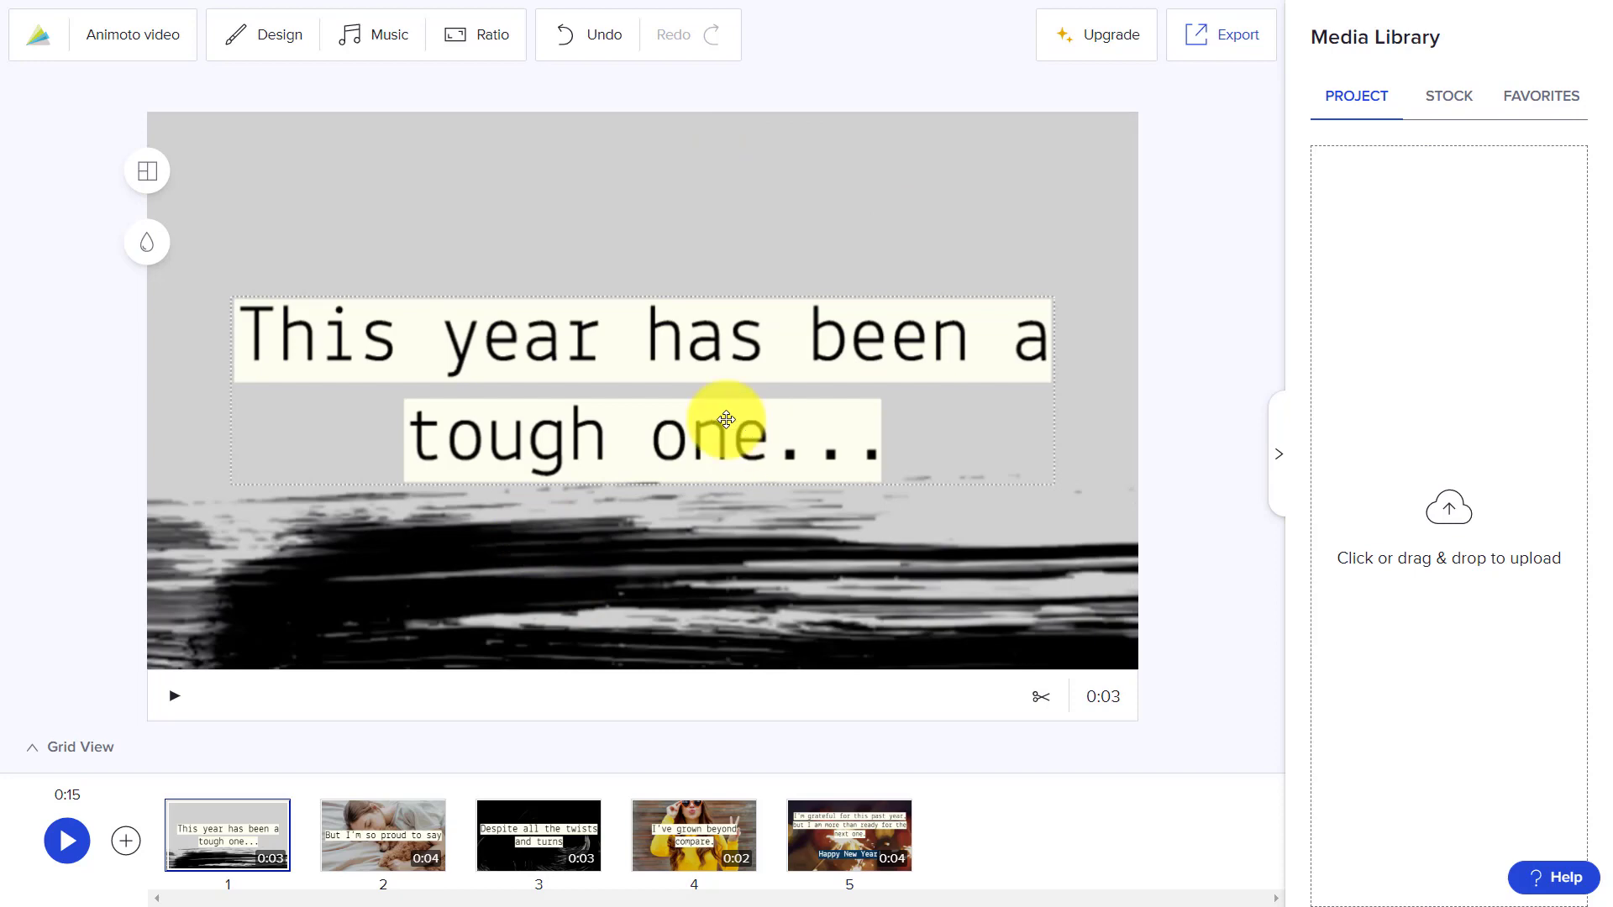
Step: Replace the text on the first scene with "This has been a tough year so far"
mouse_move(244, 821)
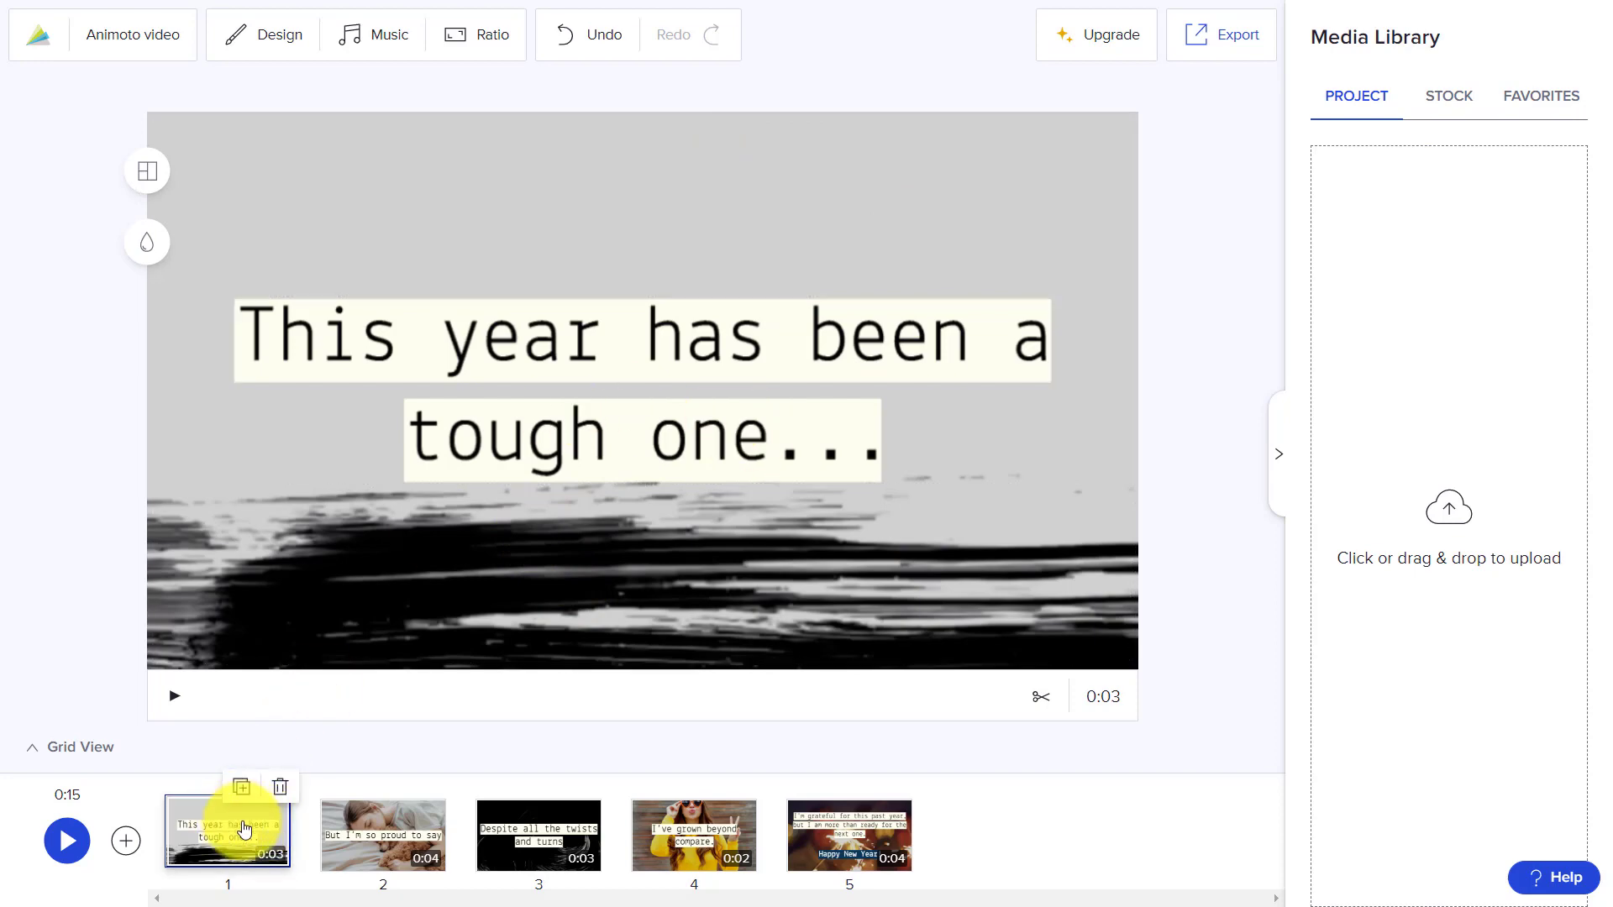
mouse_move(704, 855)
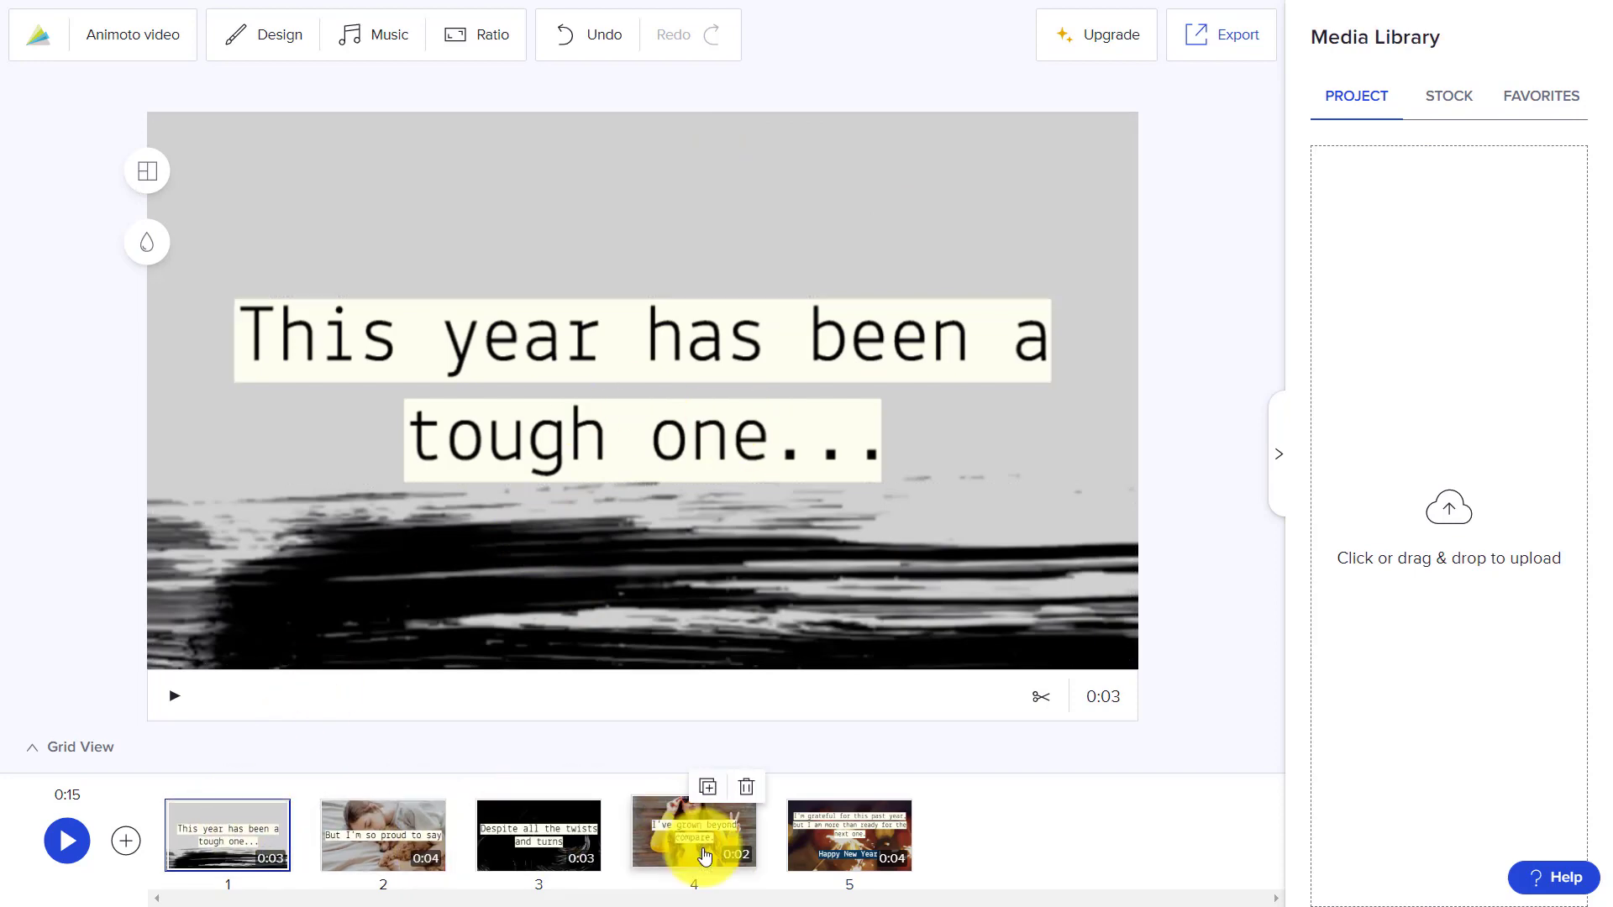
mouse_move(229, 848)
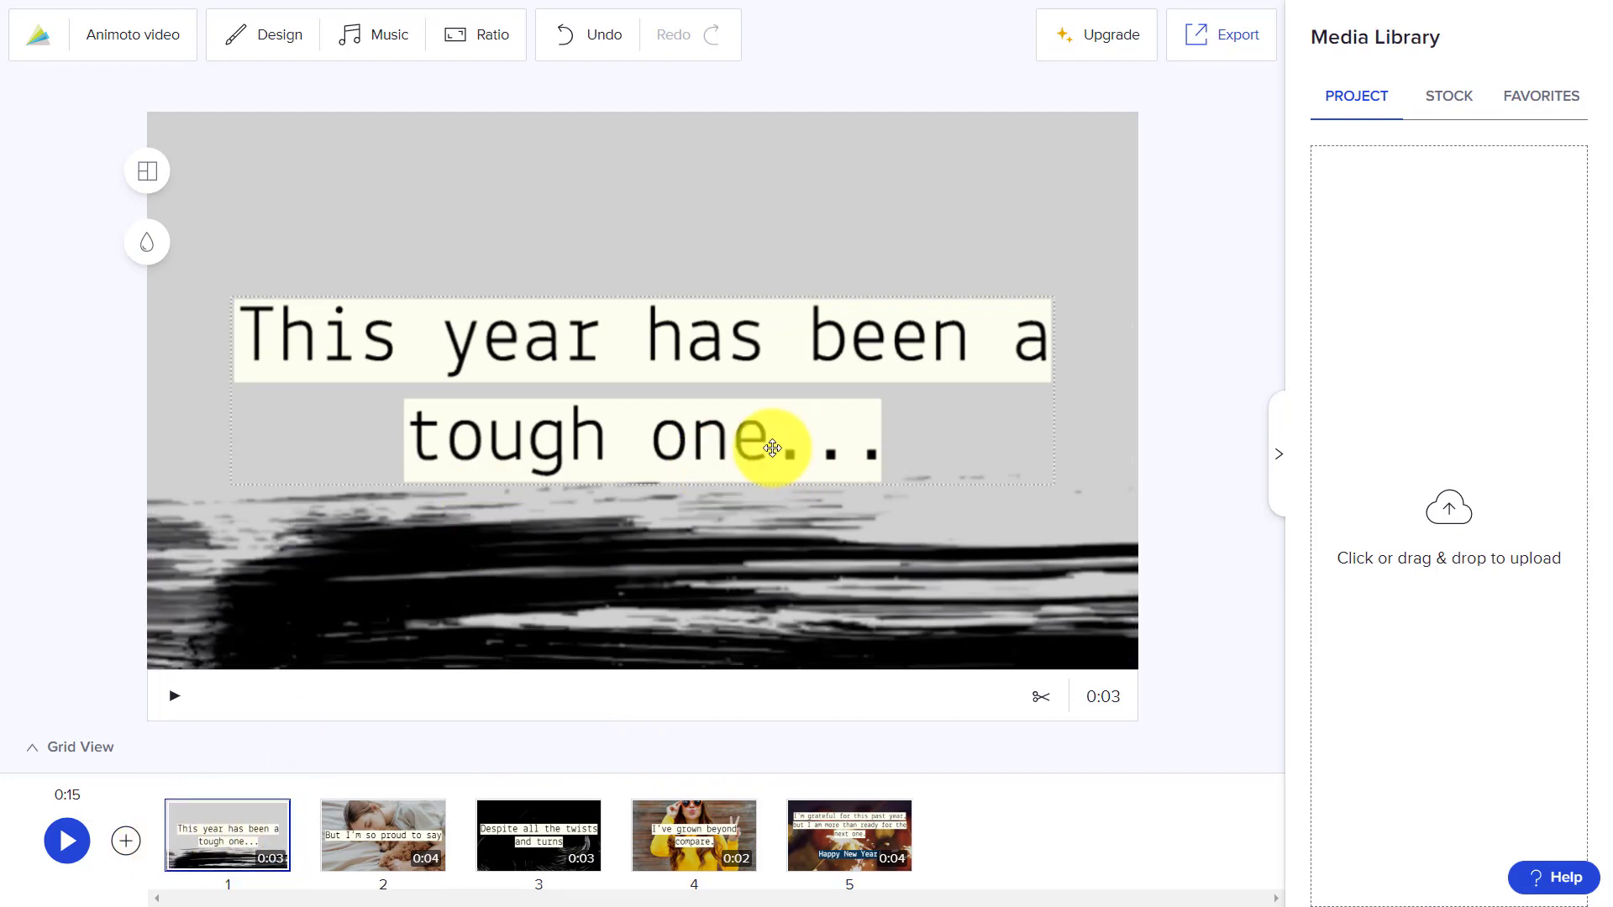
double_click(754, 354)
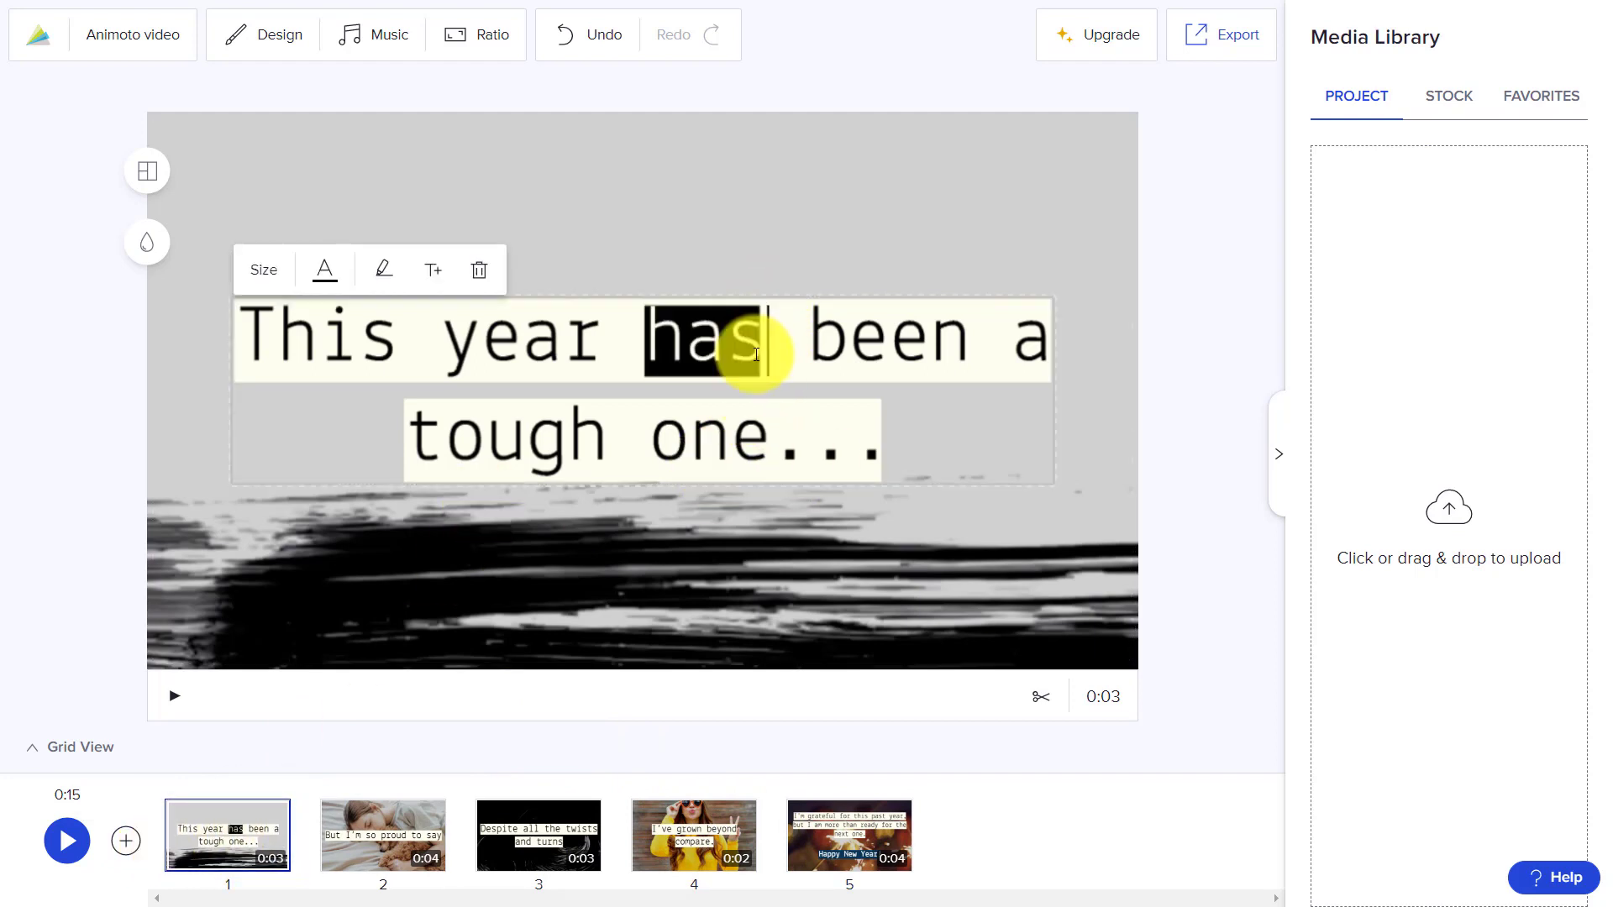
click(874, 447)
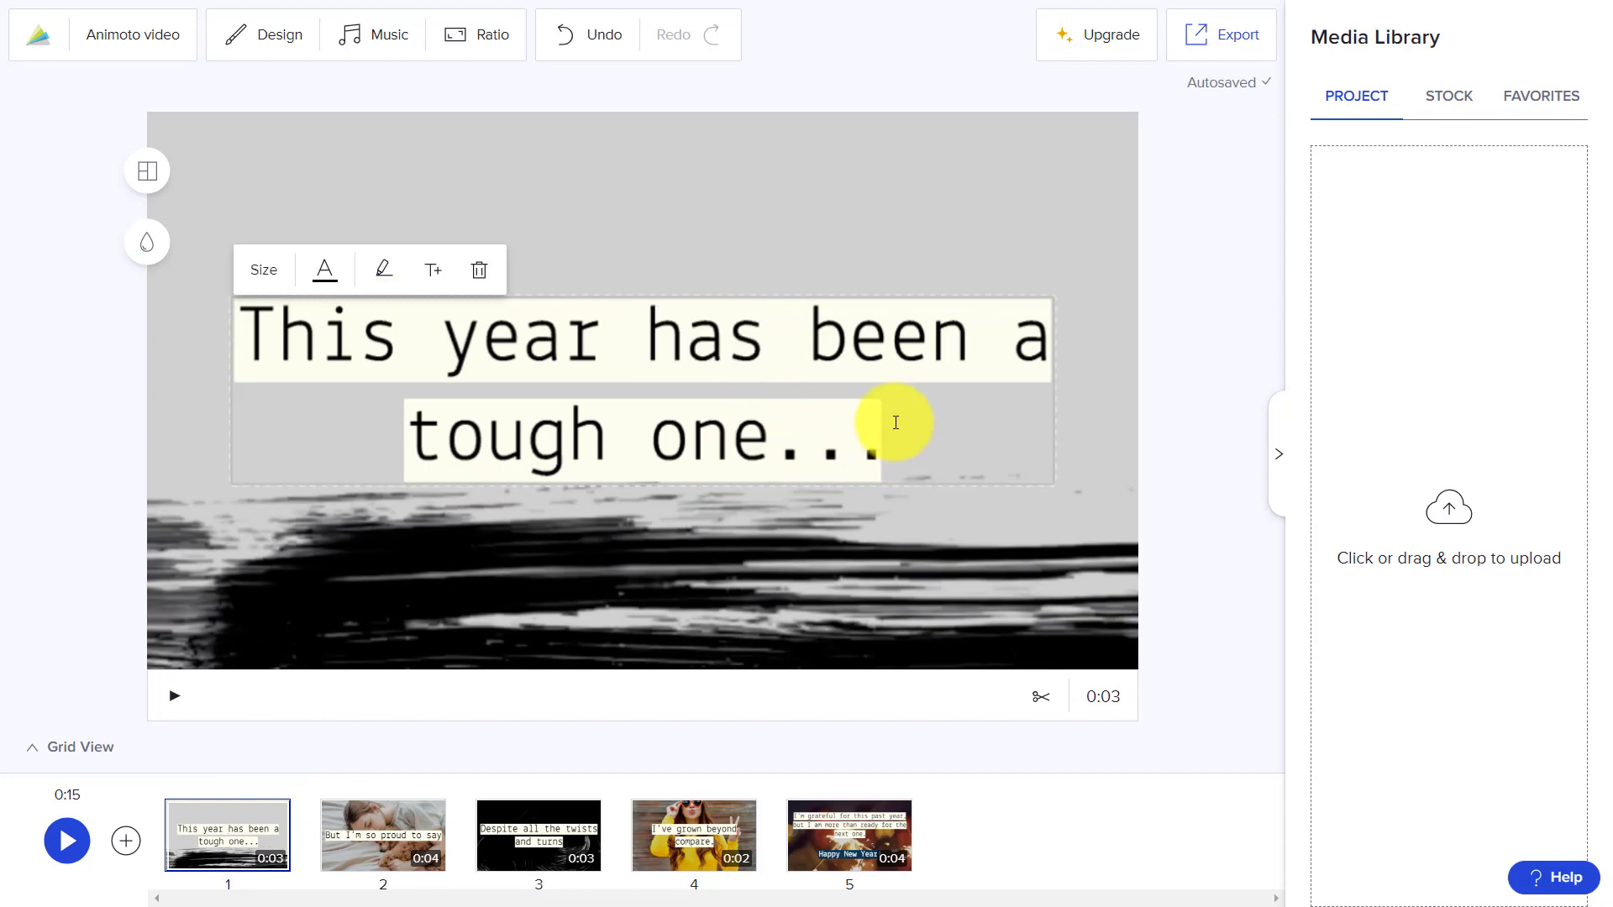
key(BackSpace)
key(BackSpace)
key(BackSpace)
key(BackSpace)
key(BackSpace)
key(BackSpace)
key(BackSpace)
key(BackSpace)
key(BackSpace)
key(BackSpace)
key(BackSpace)
key(BackSpace)
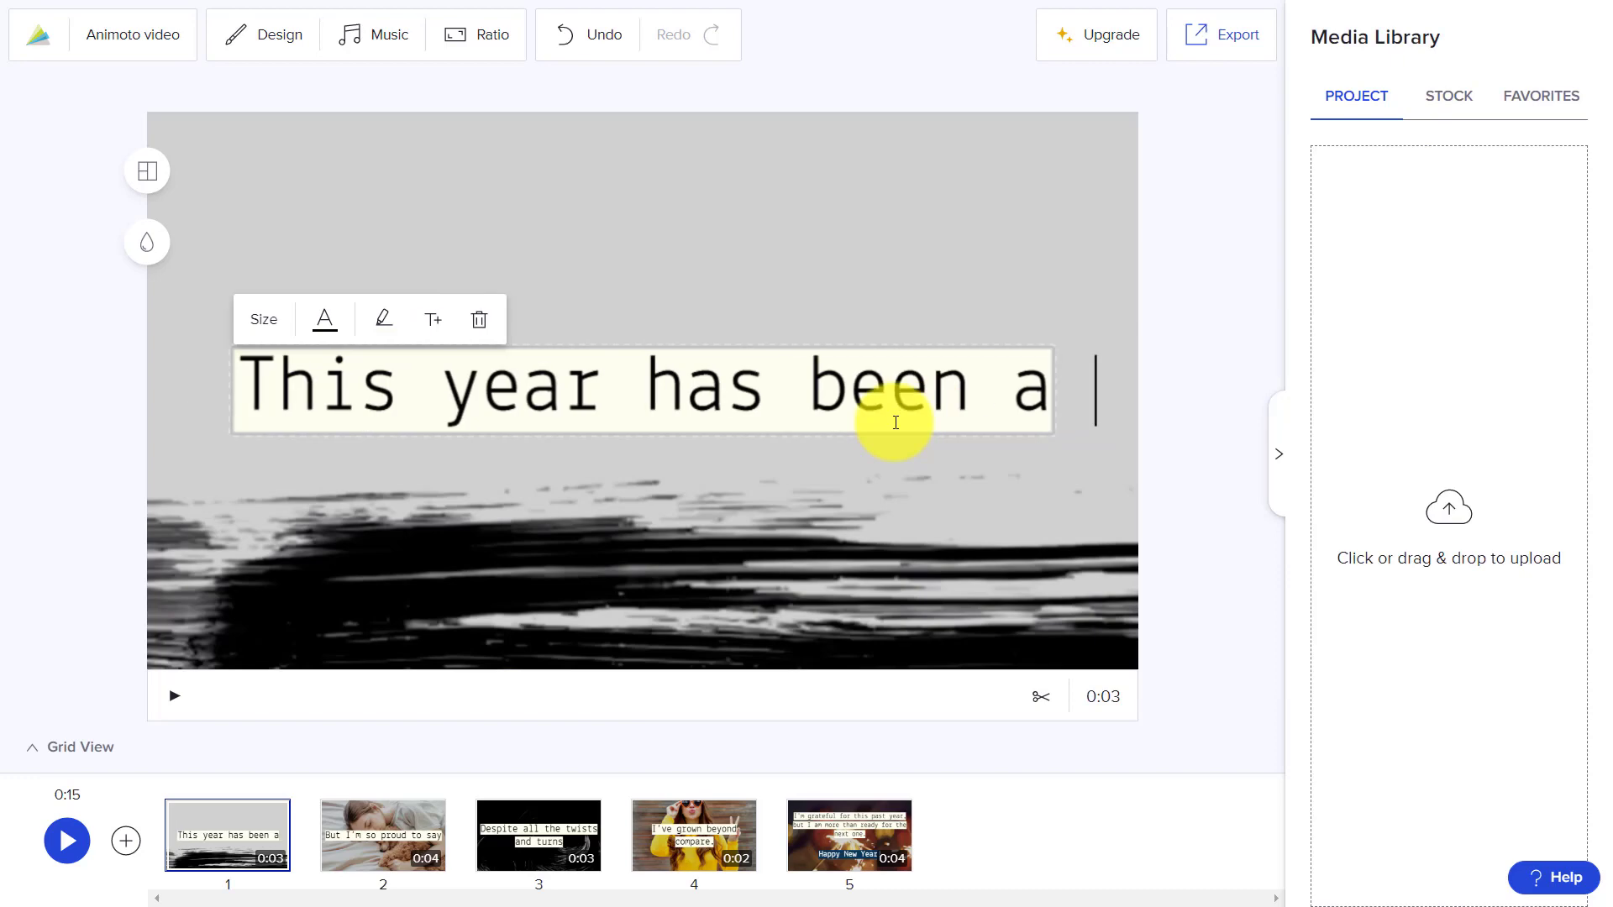
key(BackSpace)
key(BackSpace)
key(BackSpace)
key(BackSpace)
key(BackSpace)
key(BackSpace)
key(BackSpace)
key(BackSpace)
key(BackSpace)
key(BackSpace)
key(BackSpace)
key(BackSpace)
key(BackSpace)
key(BackSpace)
key(BackSpace)
key(BackSpace)
key(BackSpace)
key(BackSpace)
key(BackSpace)
key(BackSpace)
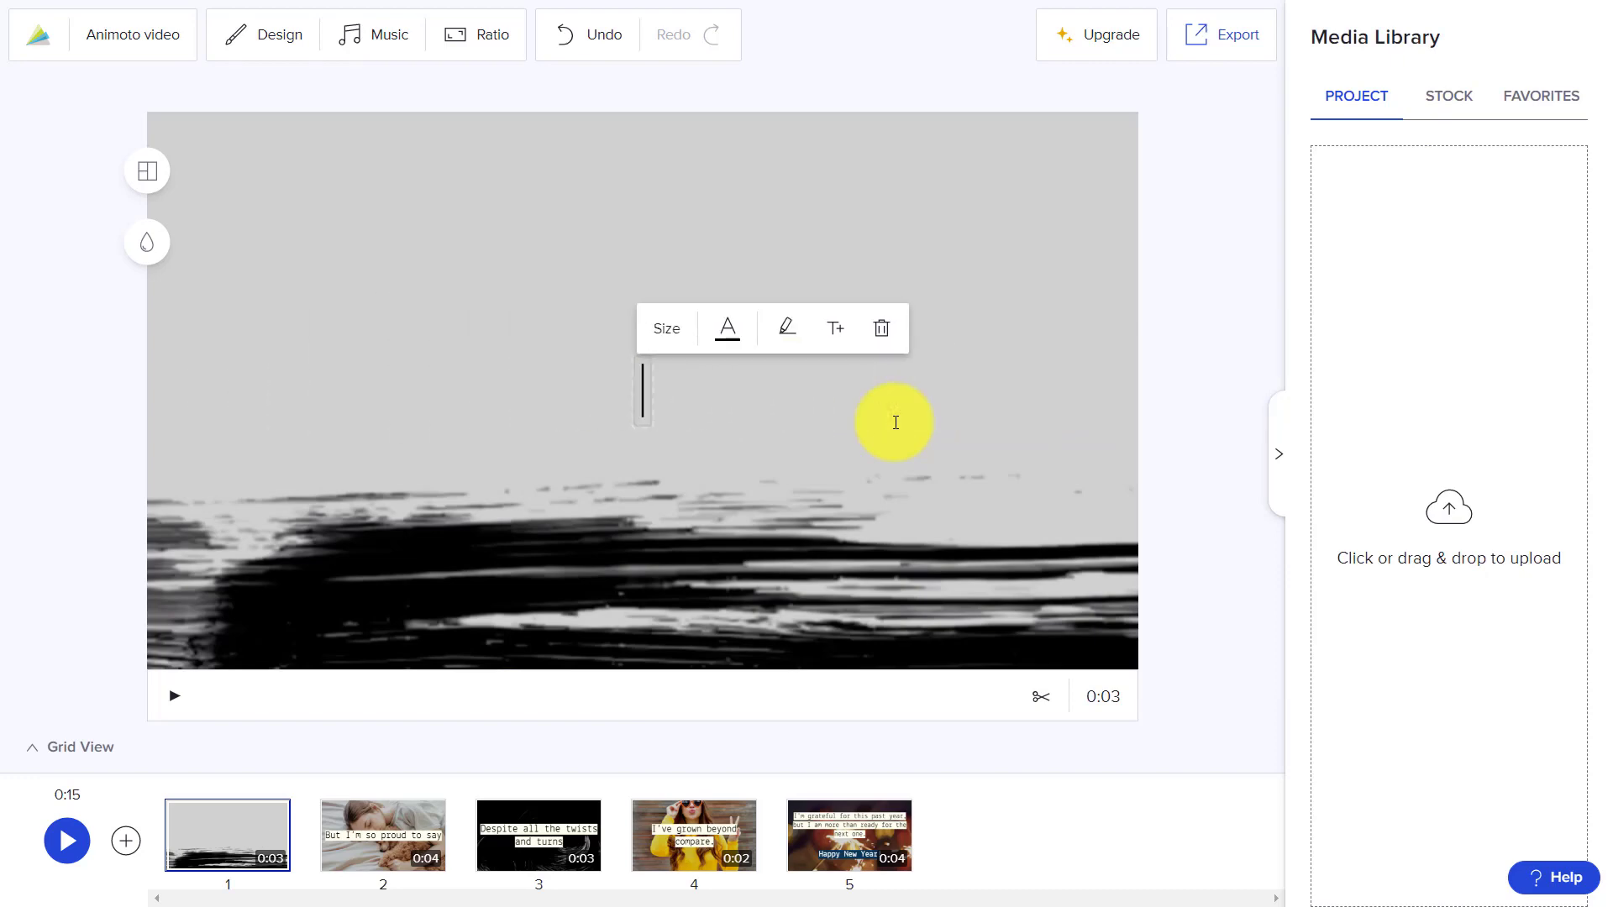
text(This )
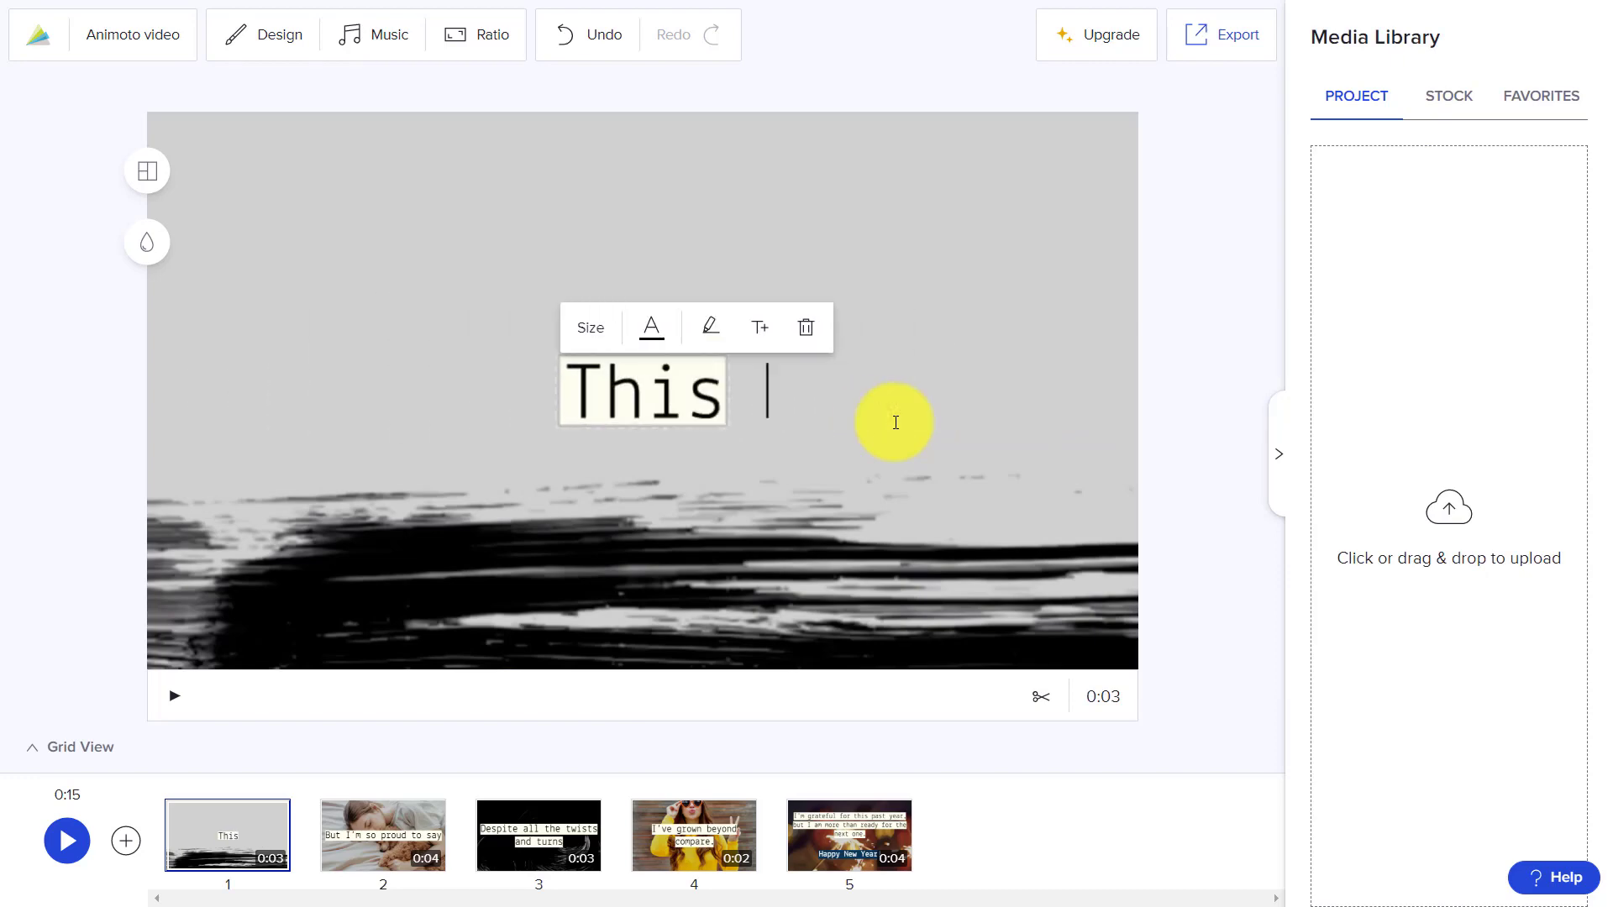
text(has been a )
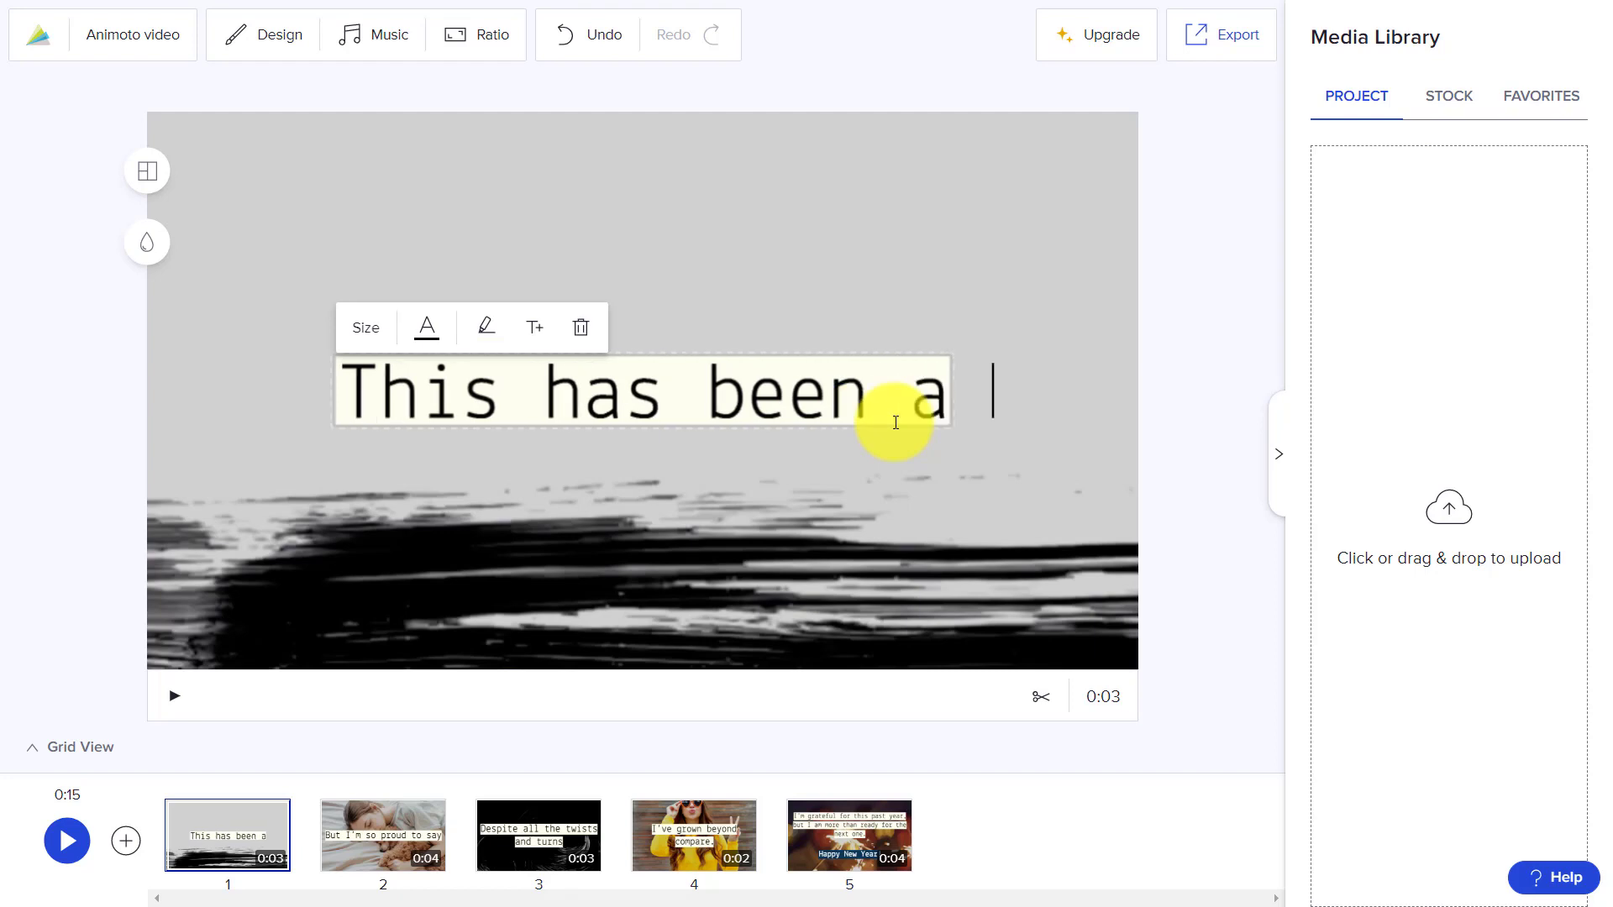
text(touhh)
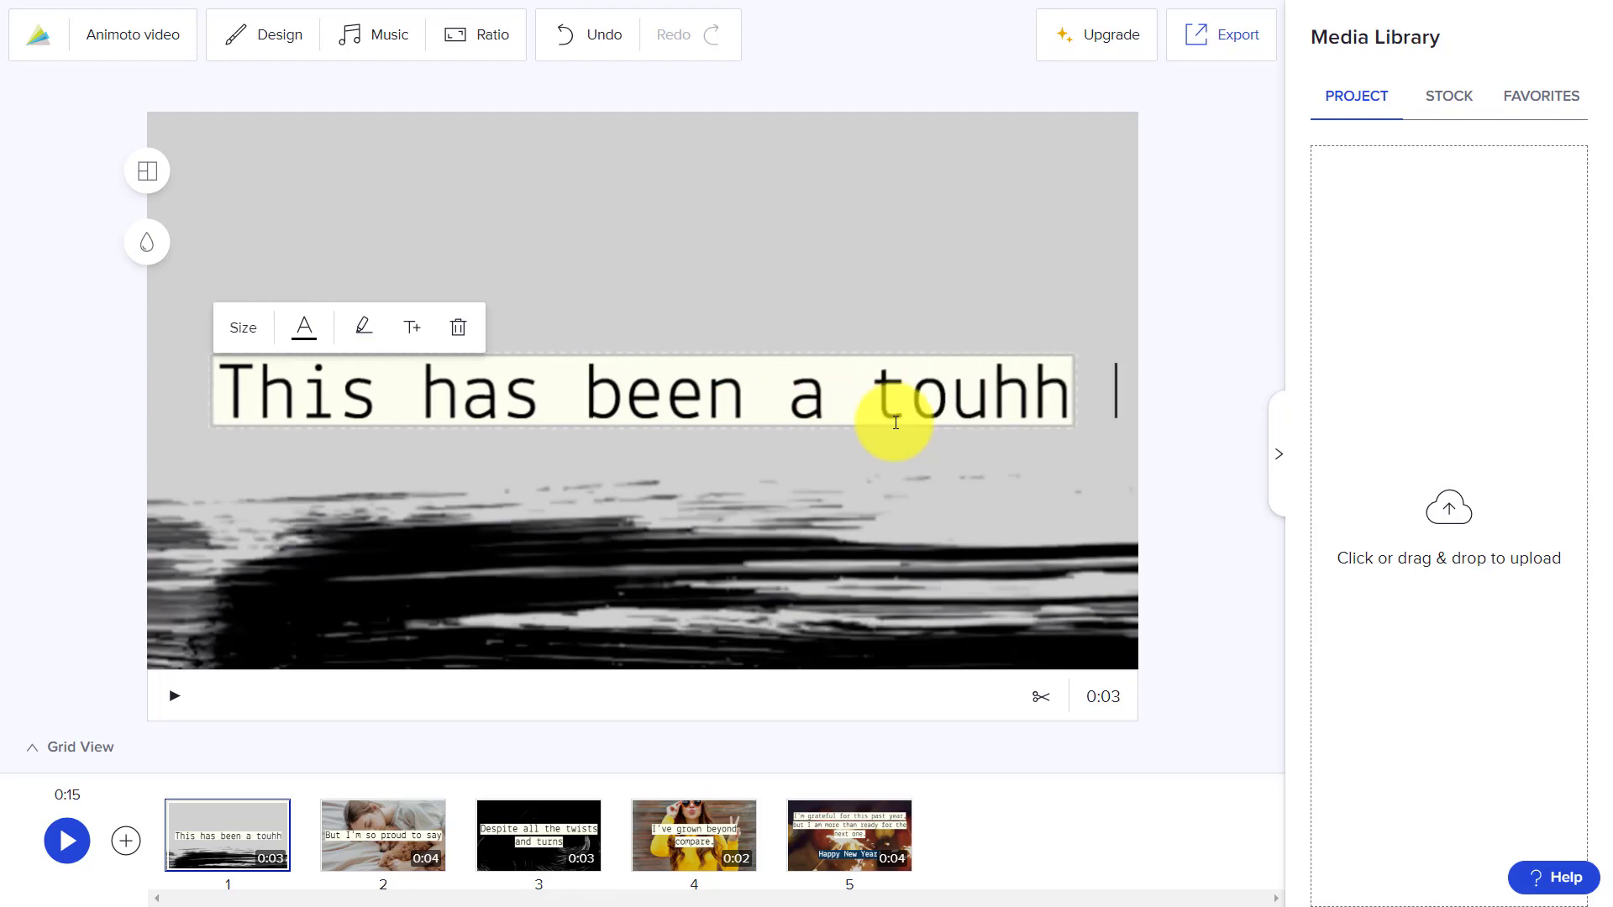
key(BackSpace)
key(BackSpace)
text(gh year so )
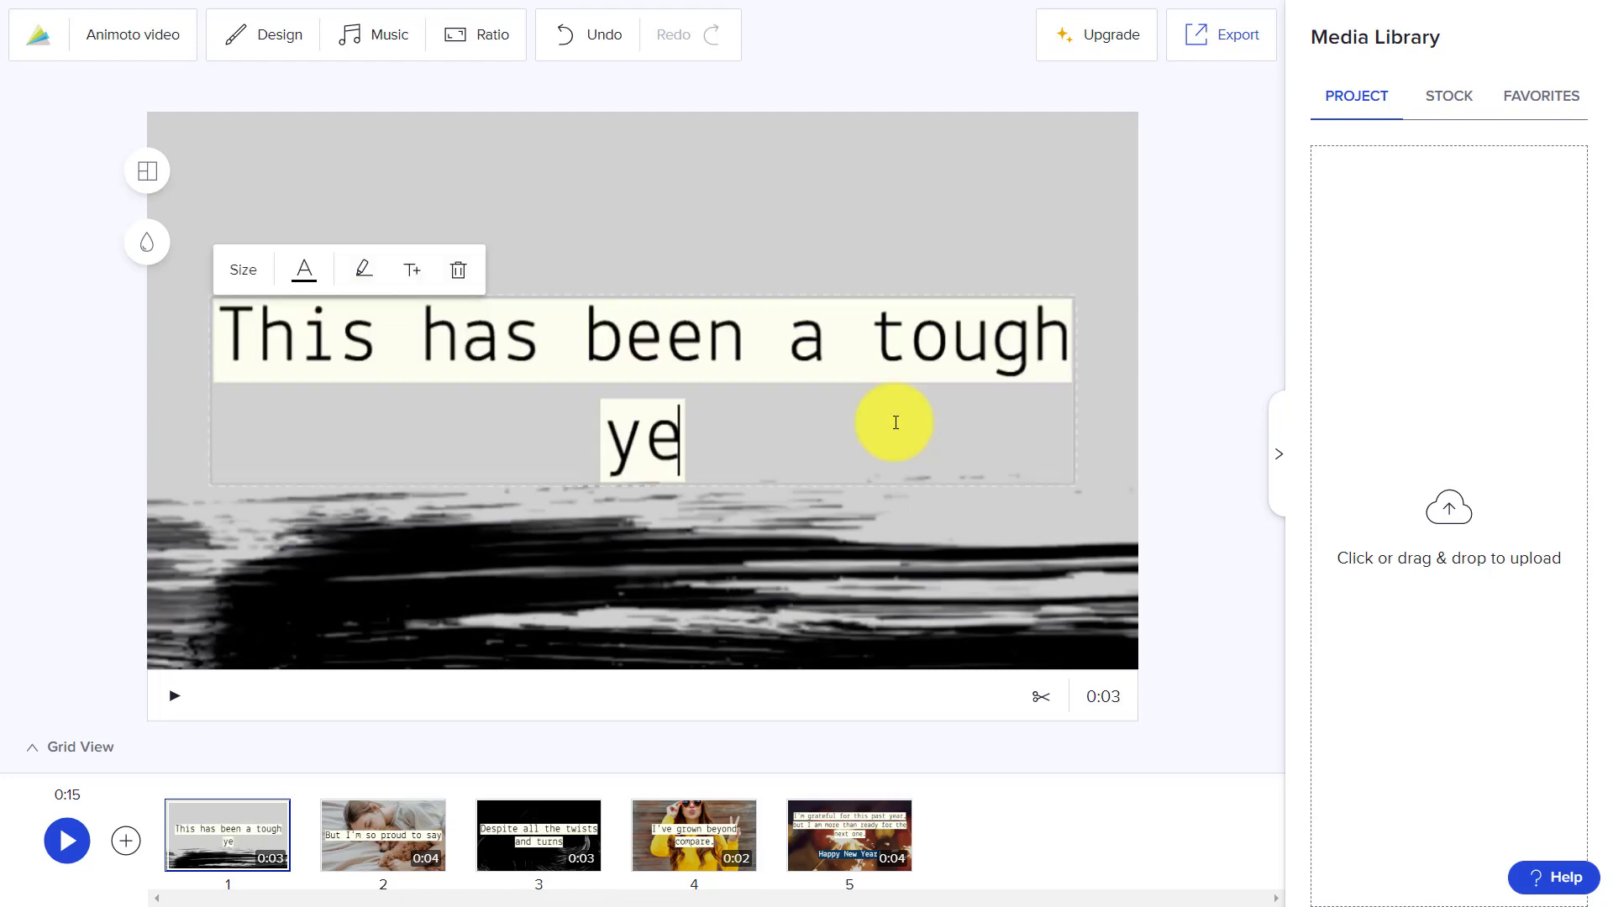
text(far)
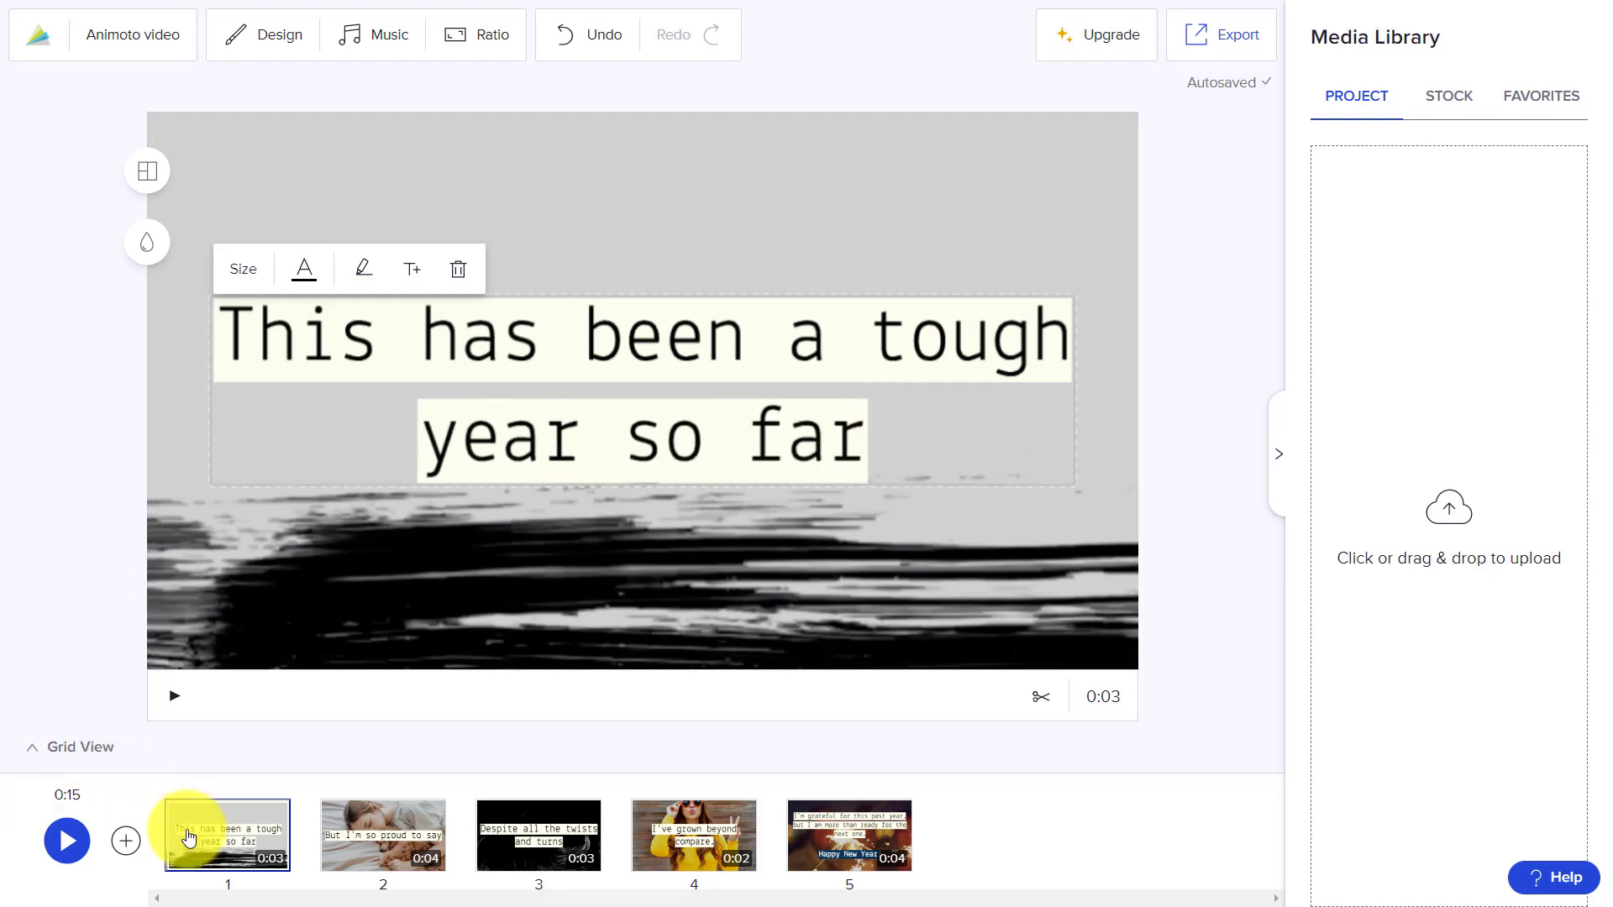
Step: Replace the second scene's background photo with the free stock picture of bookshelves
mouse_move(227, 874)
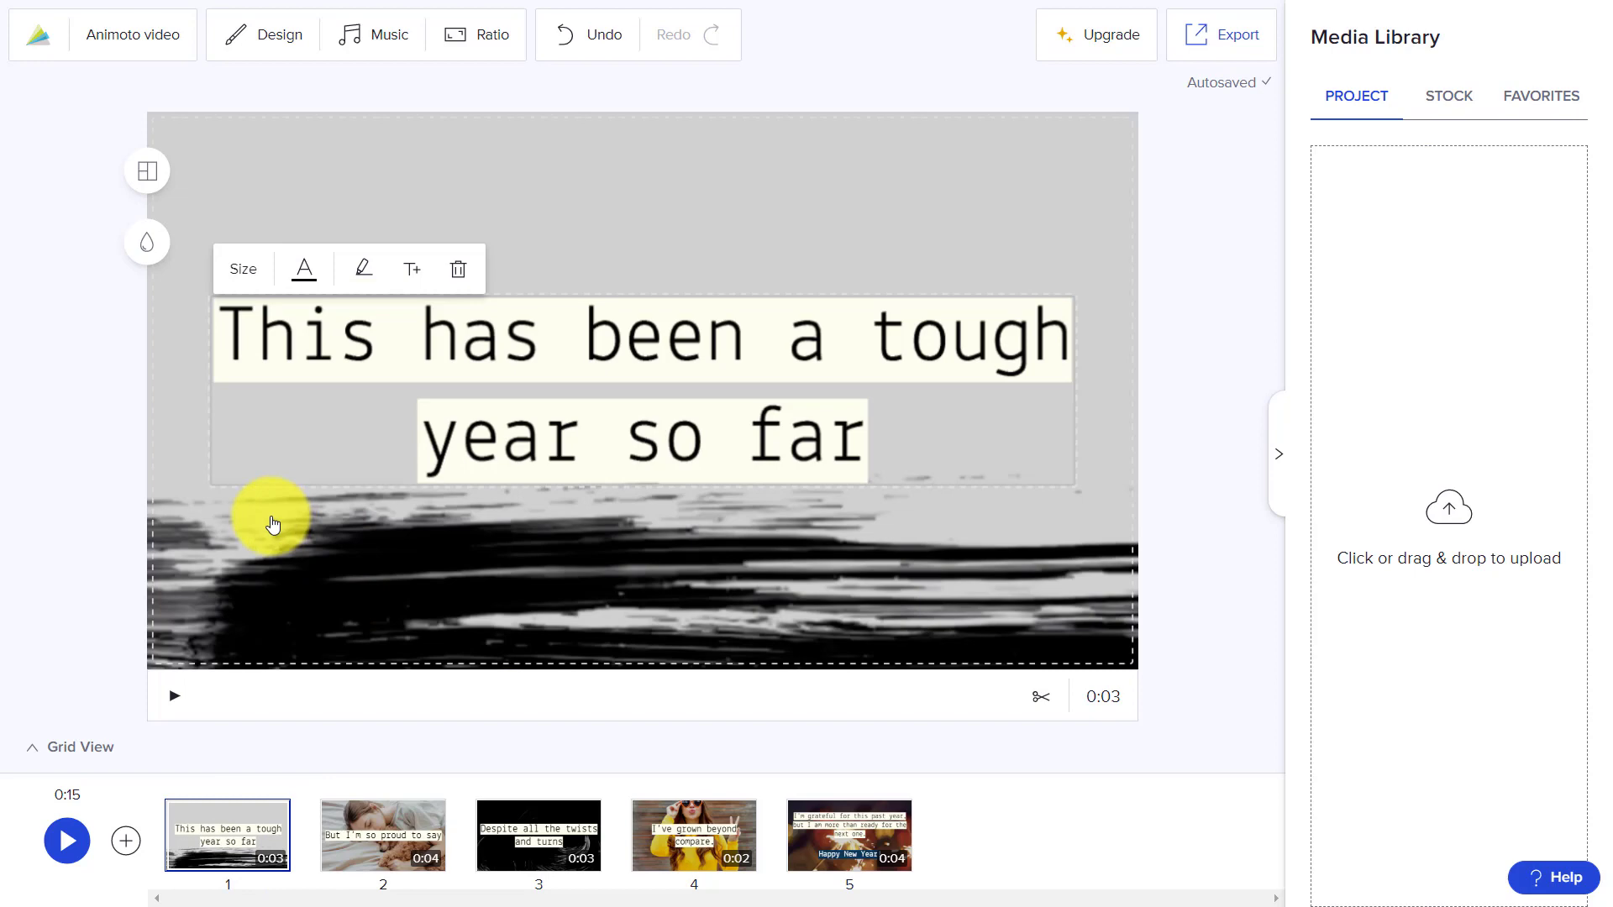
click(367, 834)
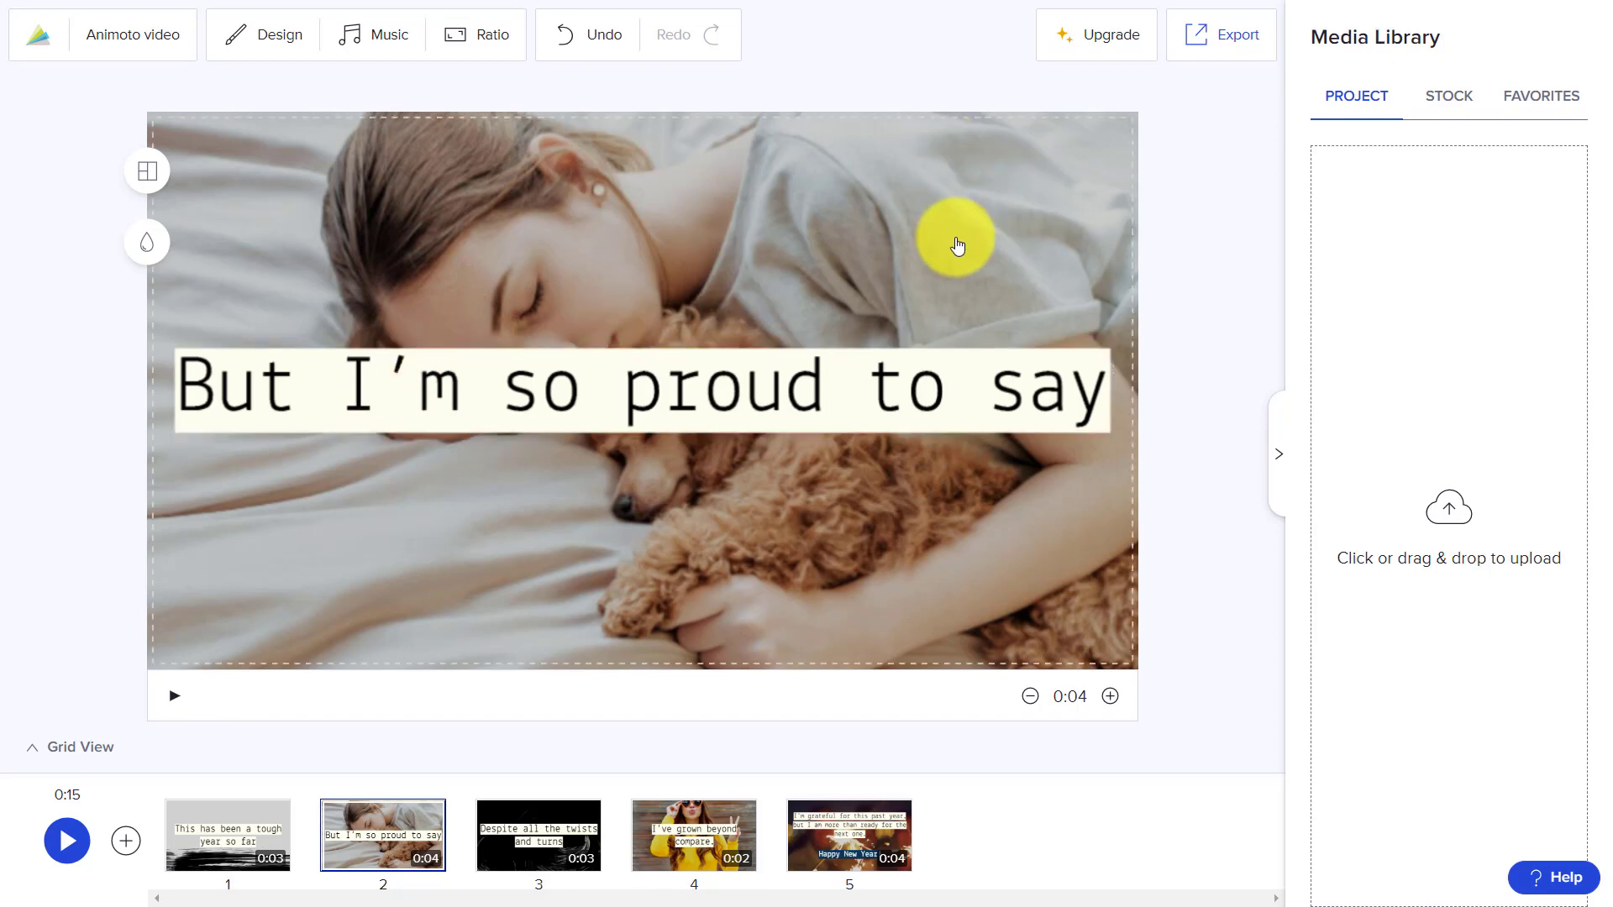
click(1452, 98)
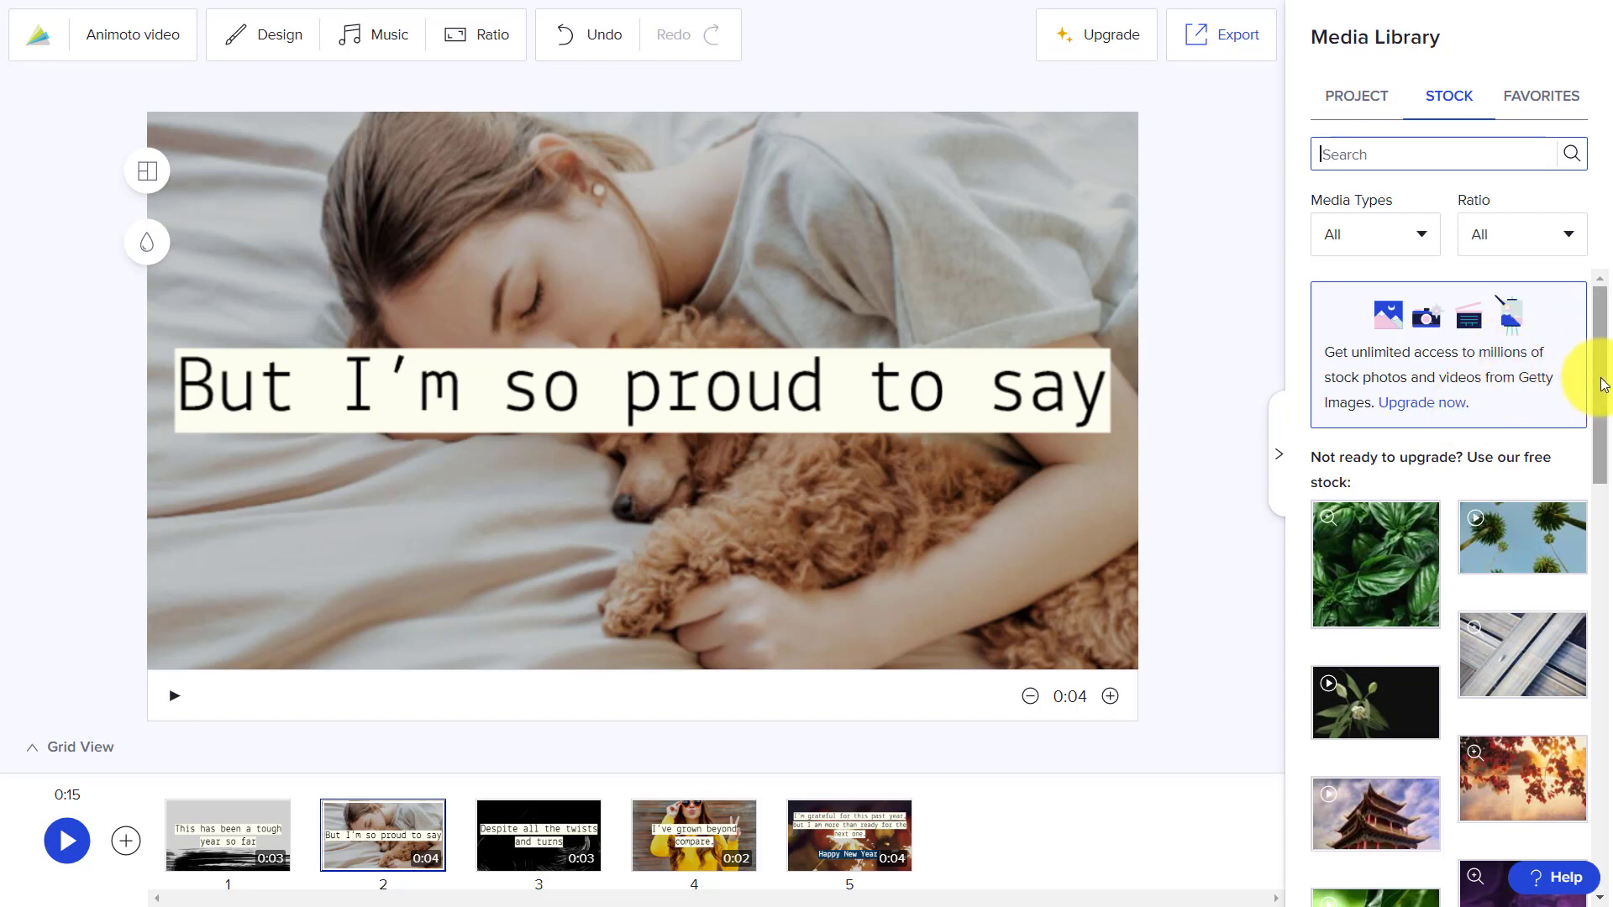
drag(1604, 385, 1598, 575)
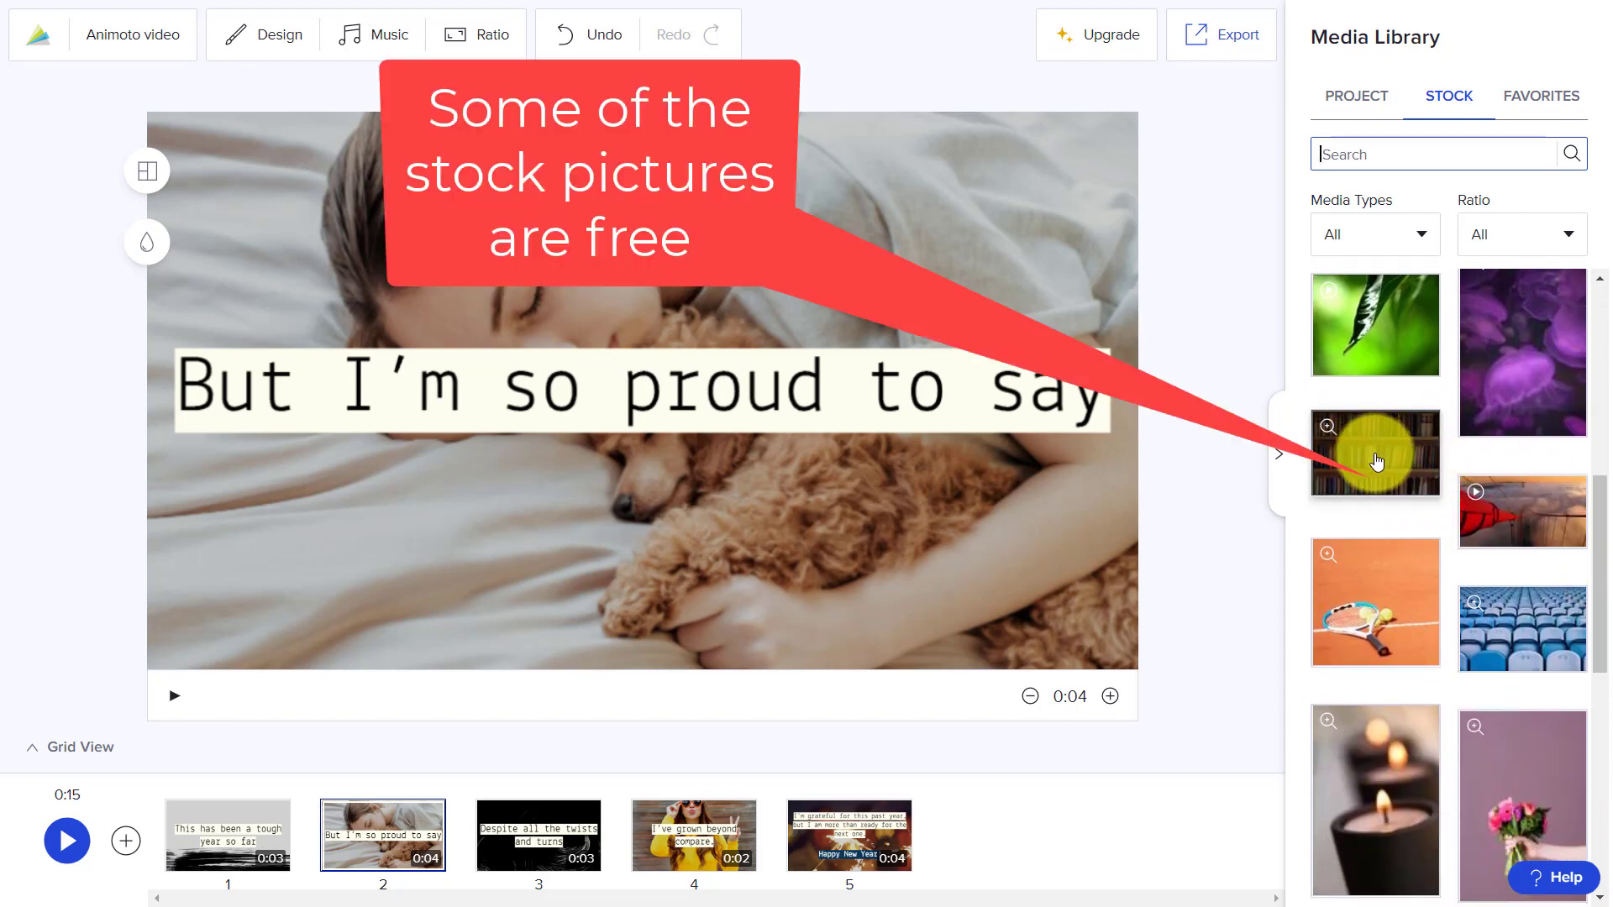
drag(1438, 461, 665, 475)
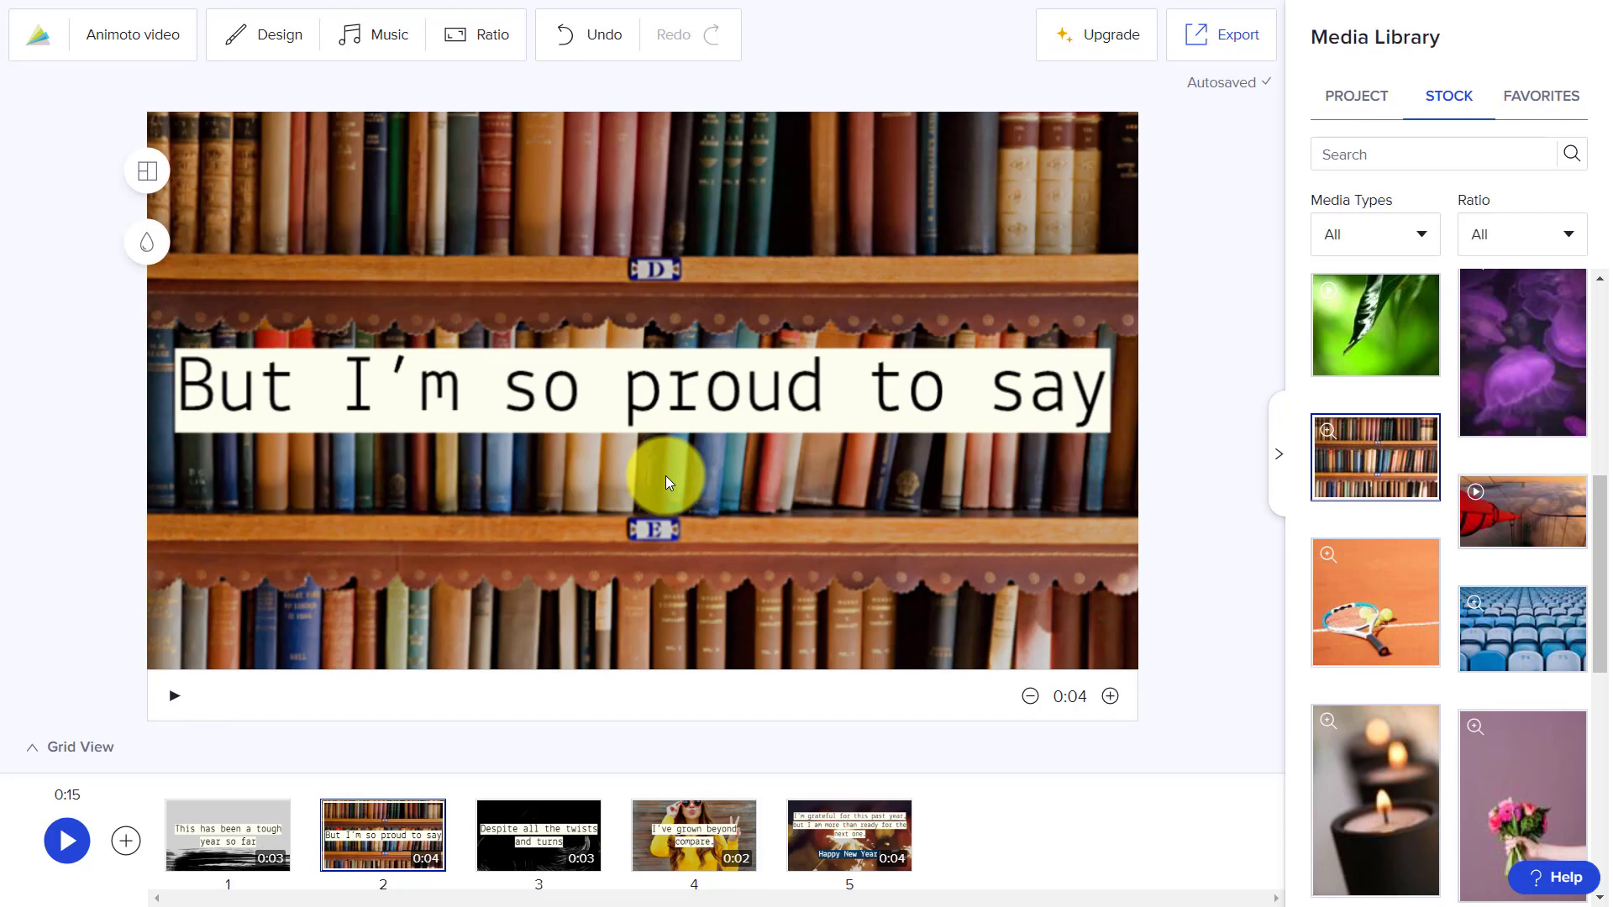
Step: Search the stock library for "books"
click(1409, 163)
text(books)
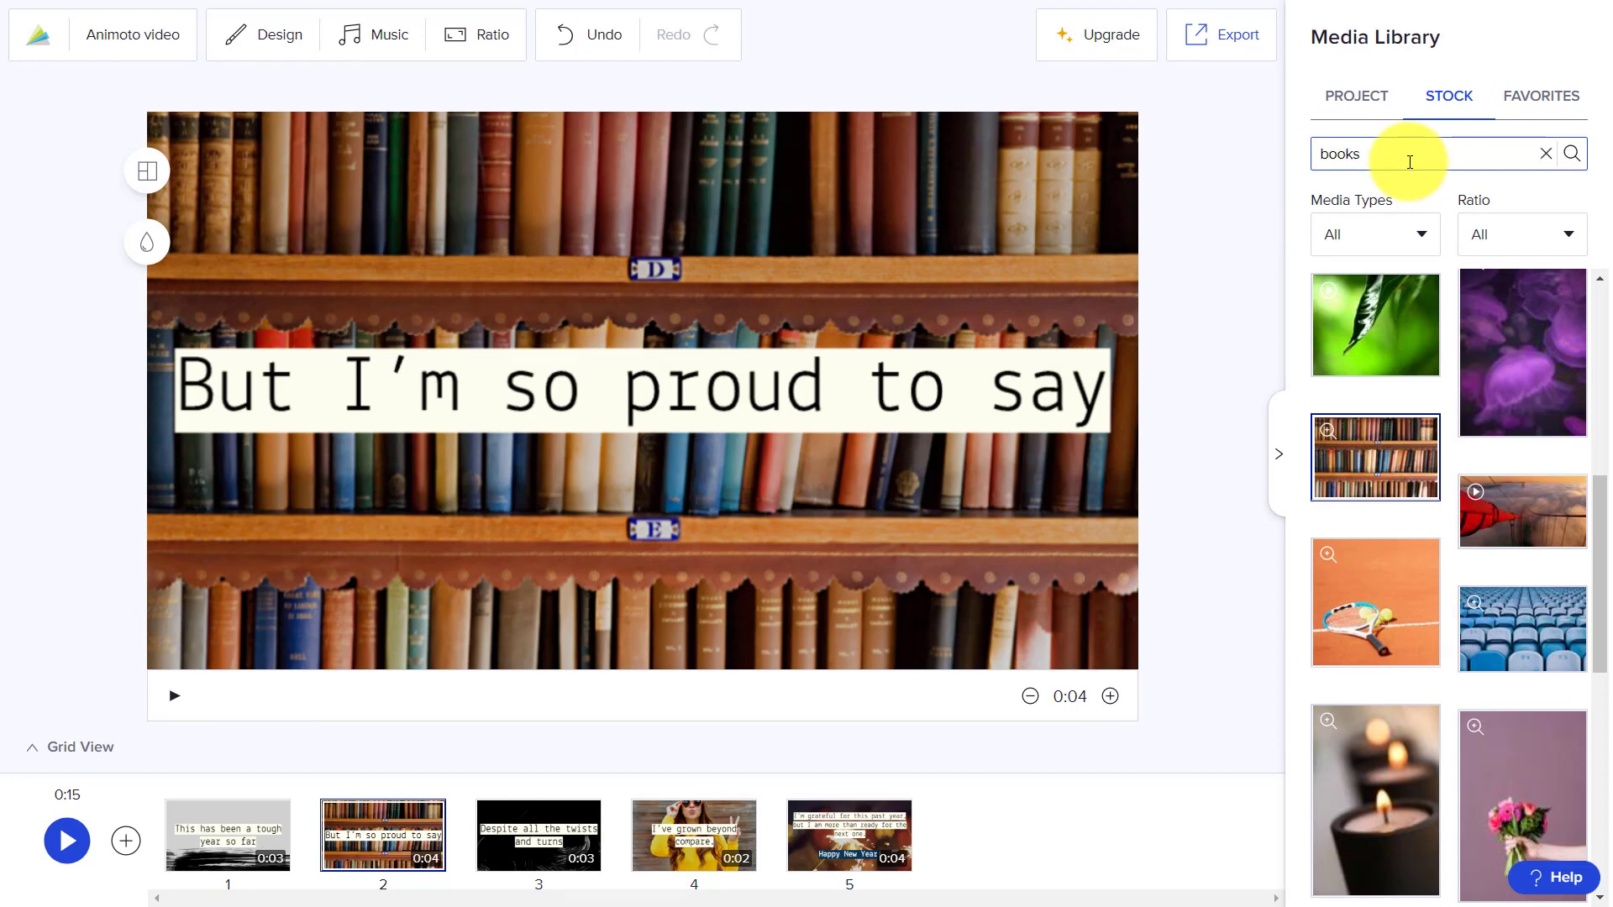
key(Return)
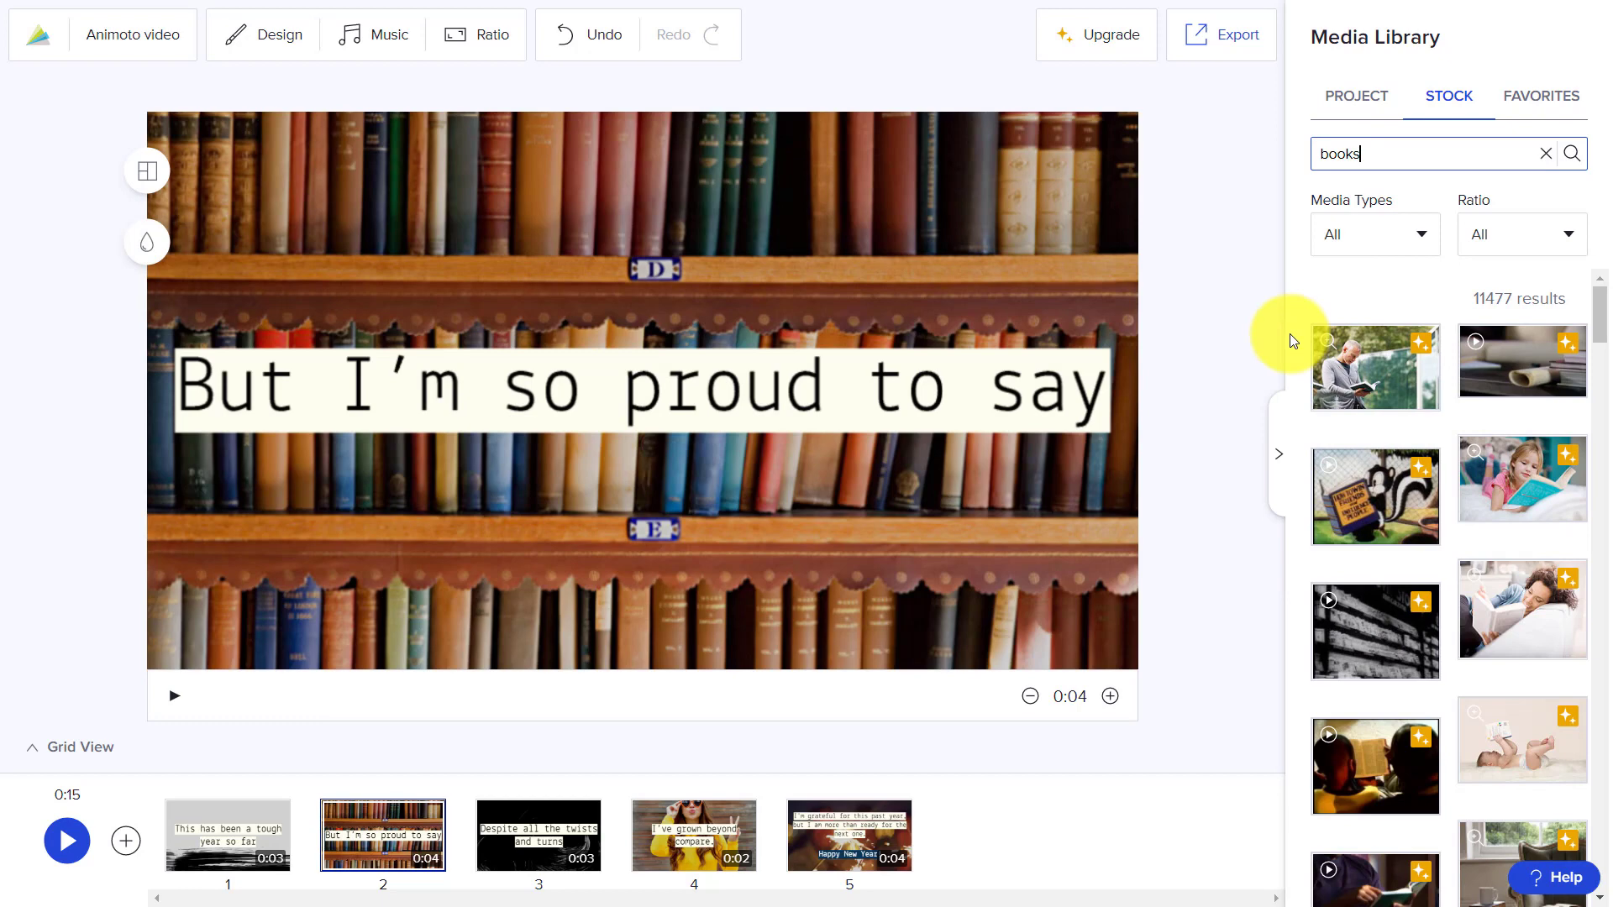
Step: Clear the stock search term and show the project's own media
key(ctrl+a)
key(BackSpace)
click(1446, 99)
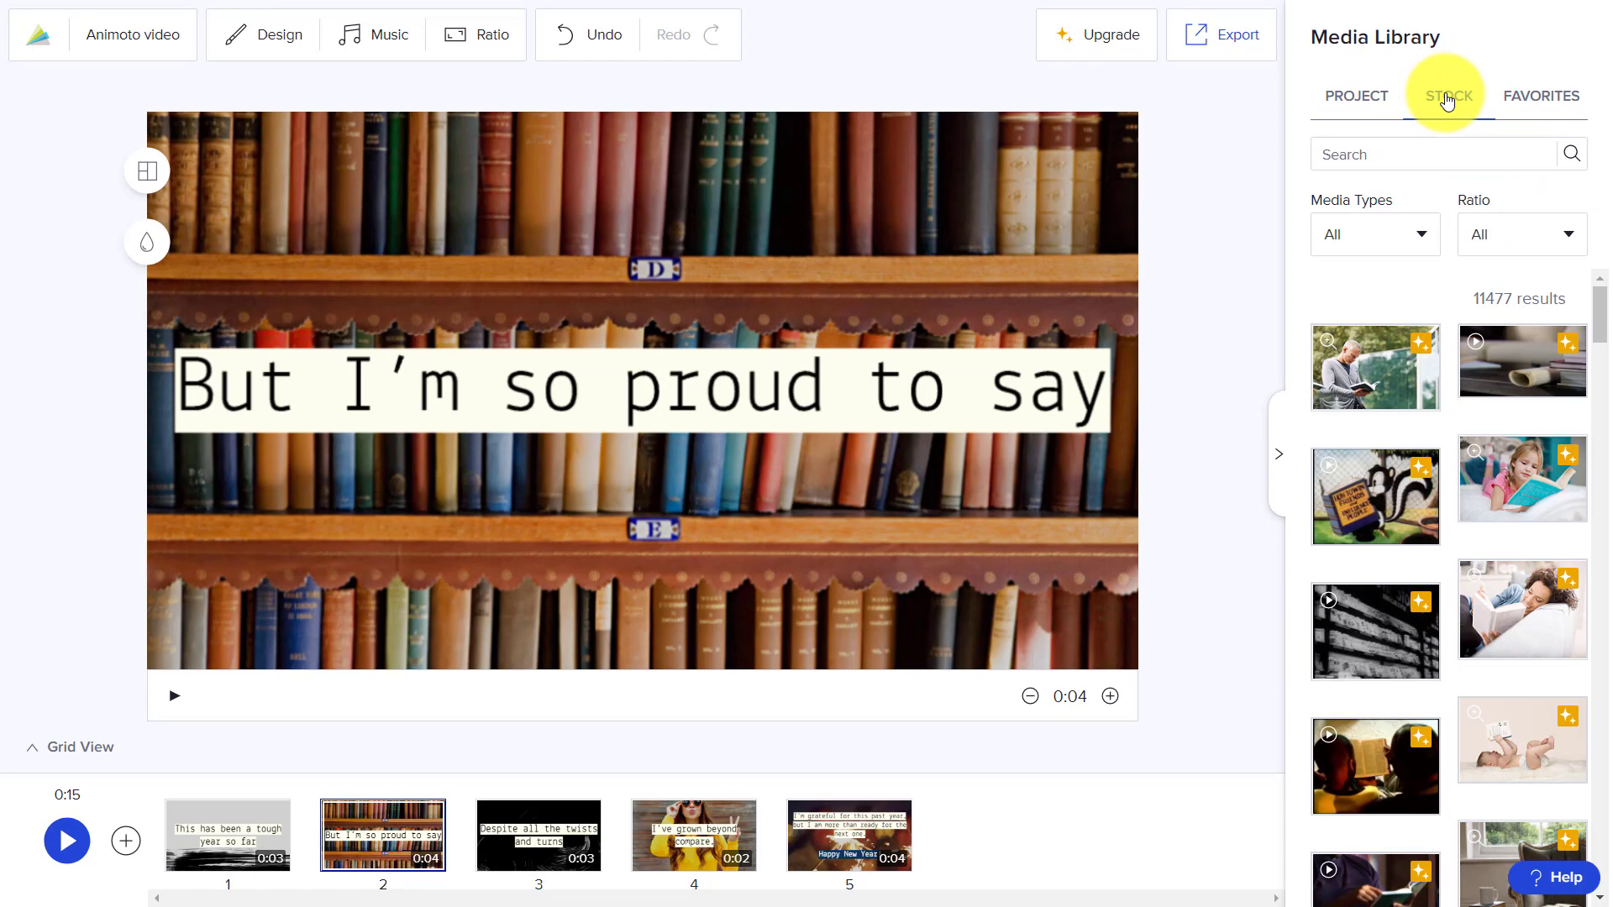
click(1360, 98)
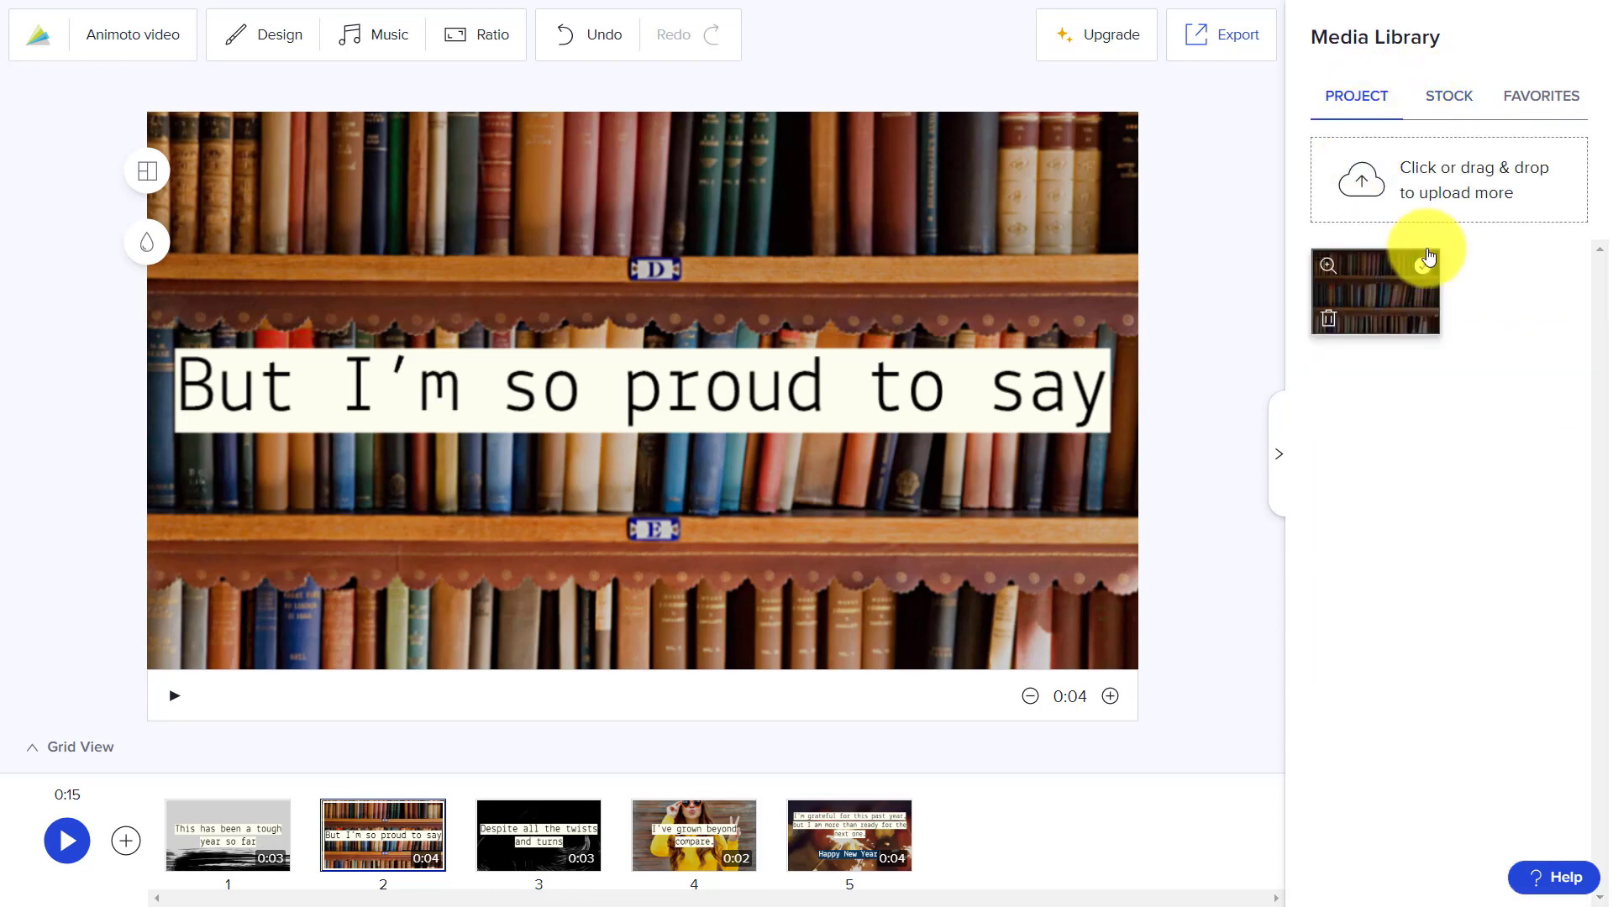
Step: Upload the keyboard, Camera, classroom, handoutImage and LegoConnection pictures from the Saved Pictures folder to the project's media
click(1444, 186)
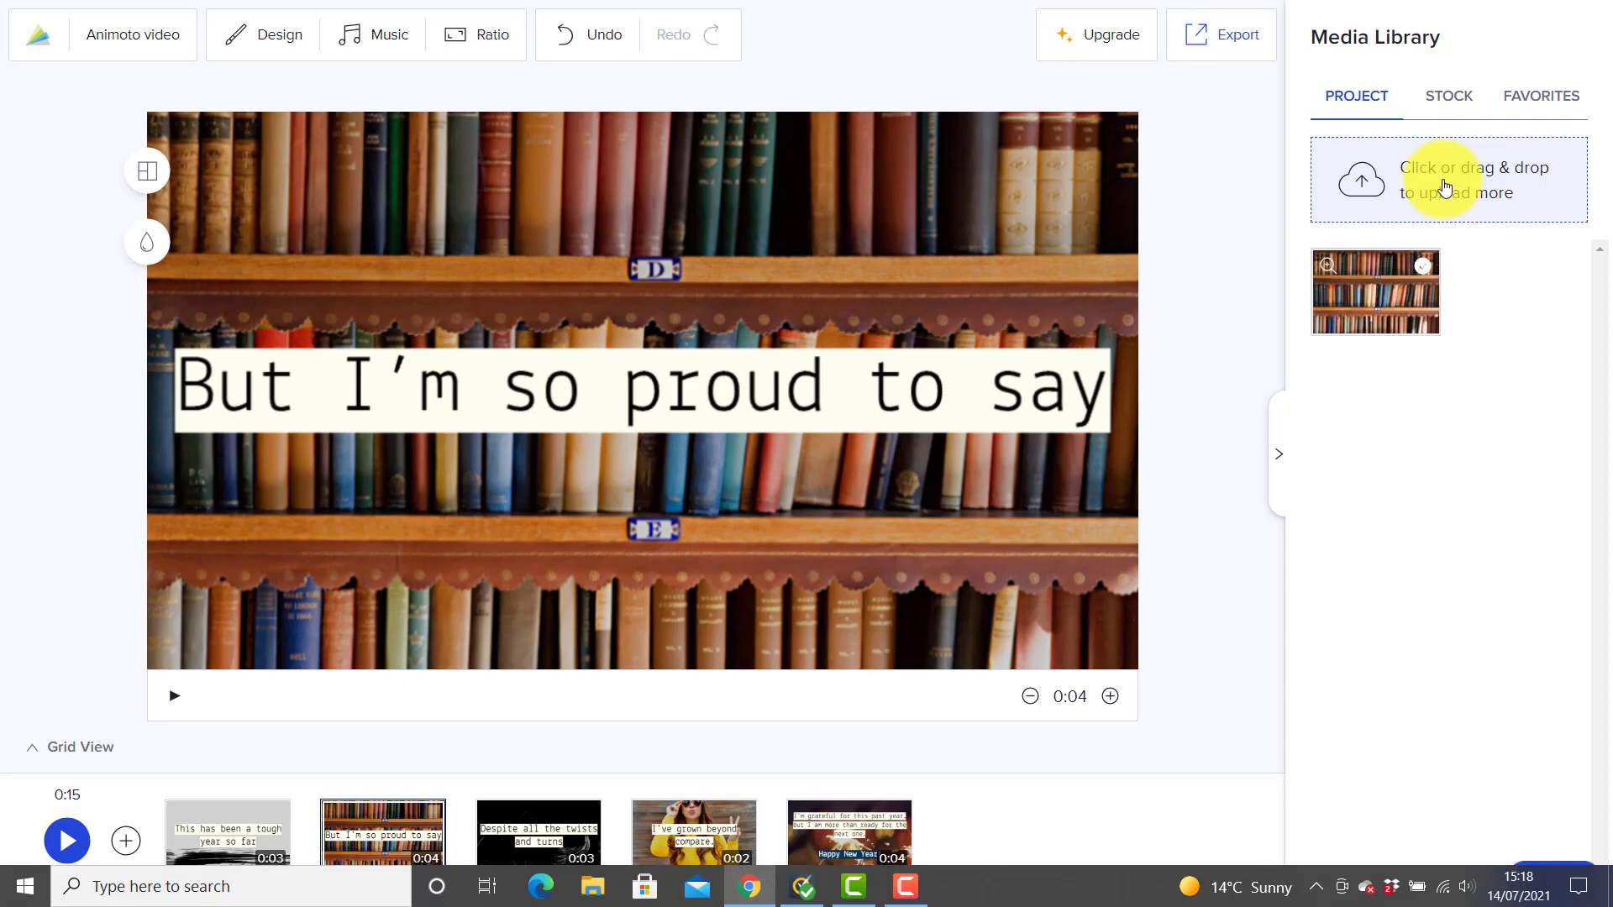
drag(451, 17, 816, 138)
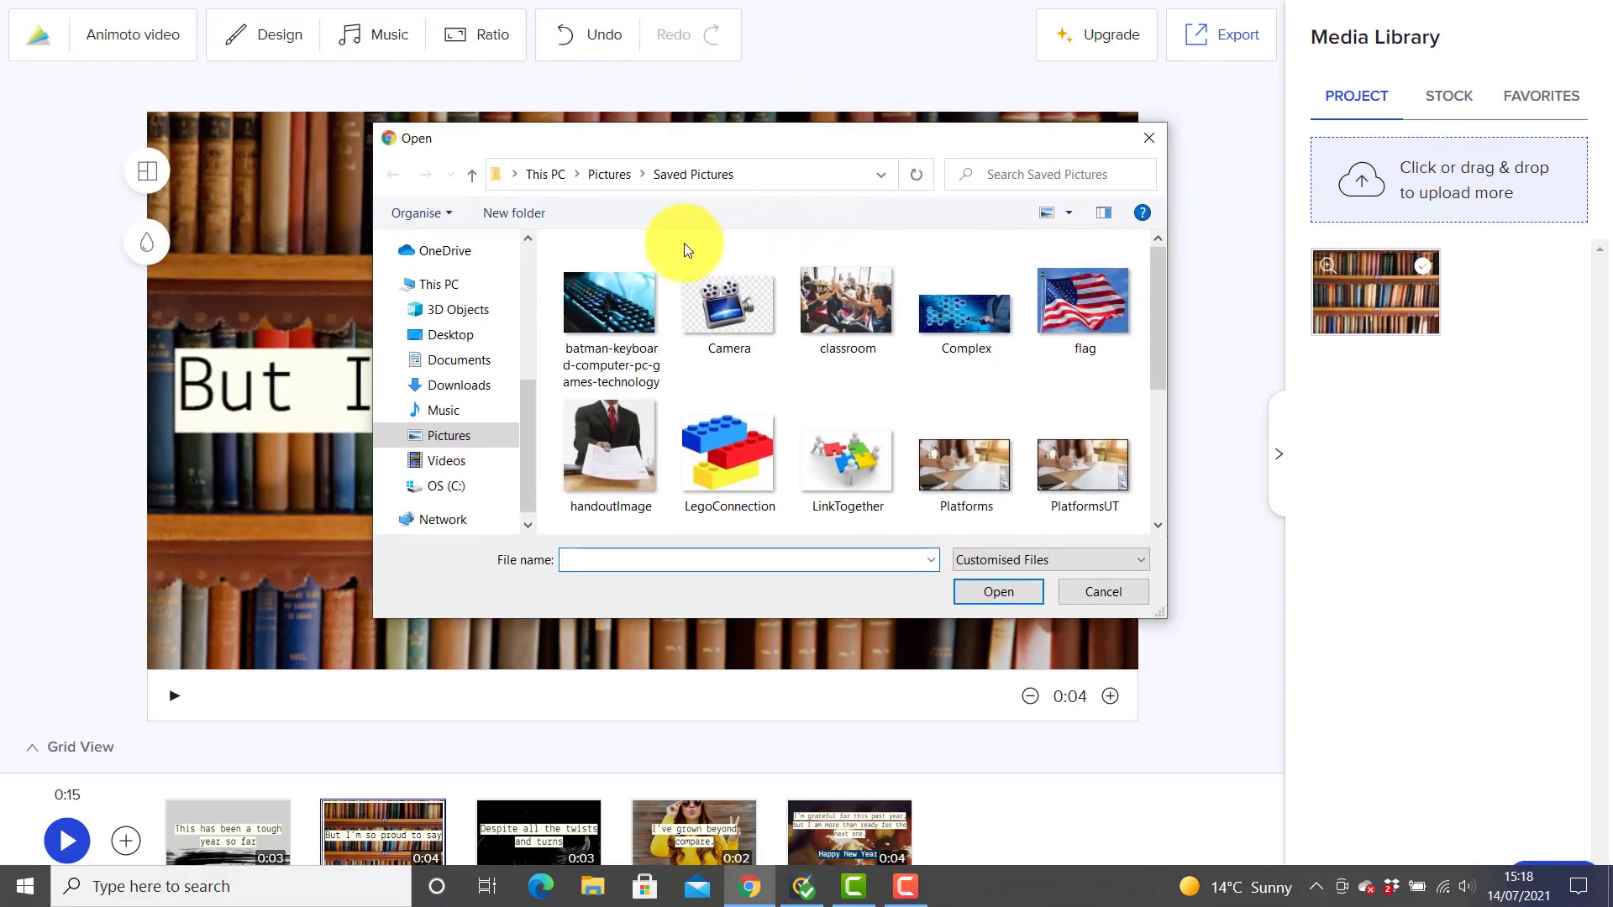
click(617, 288)
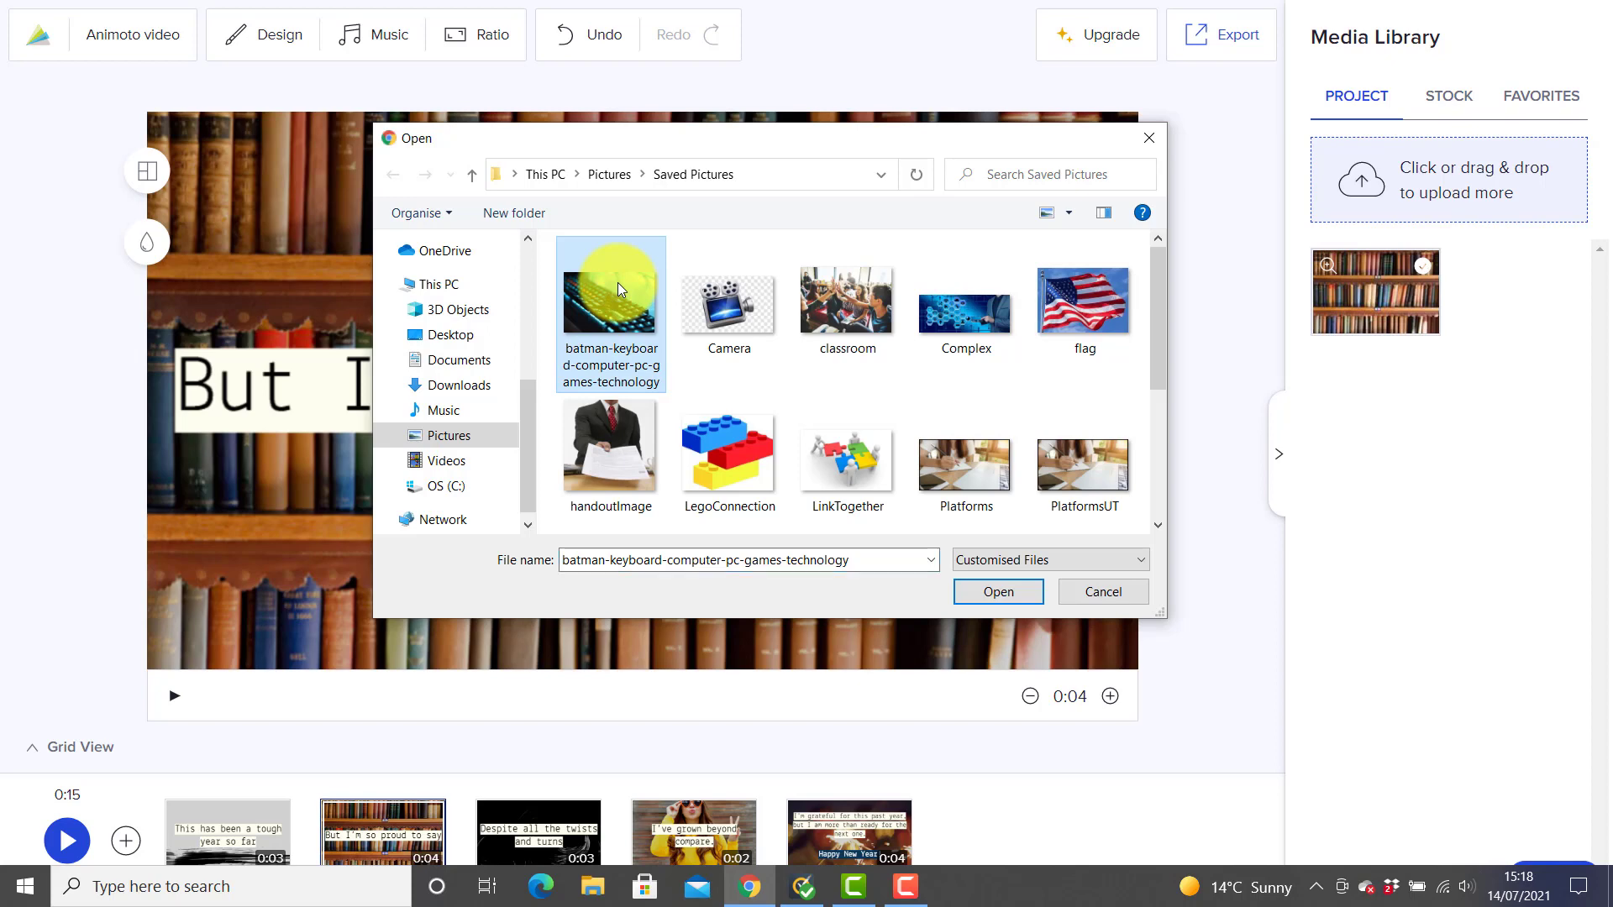
ctrl+click(628, 436)
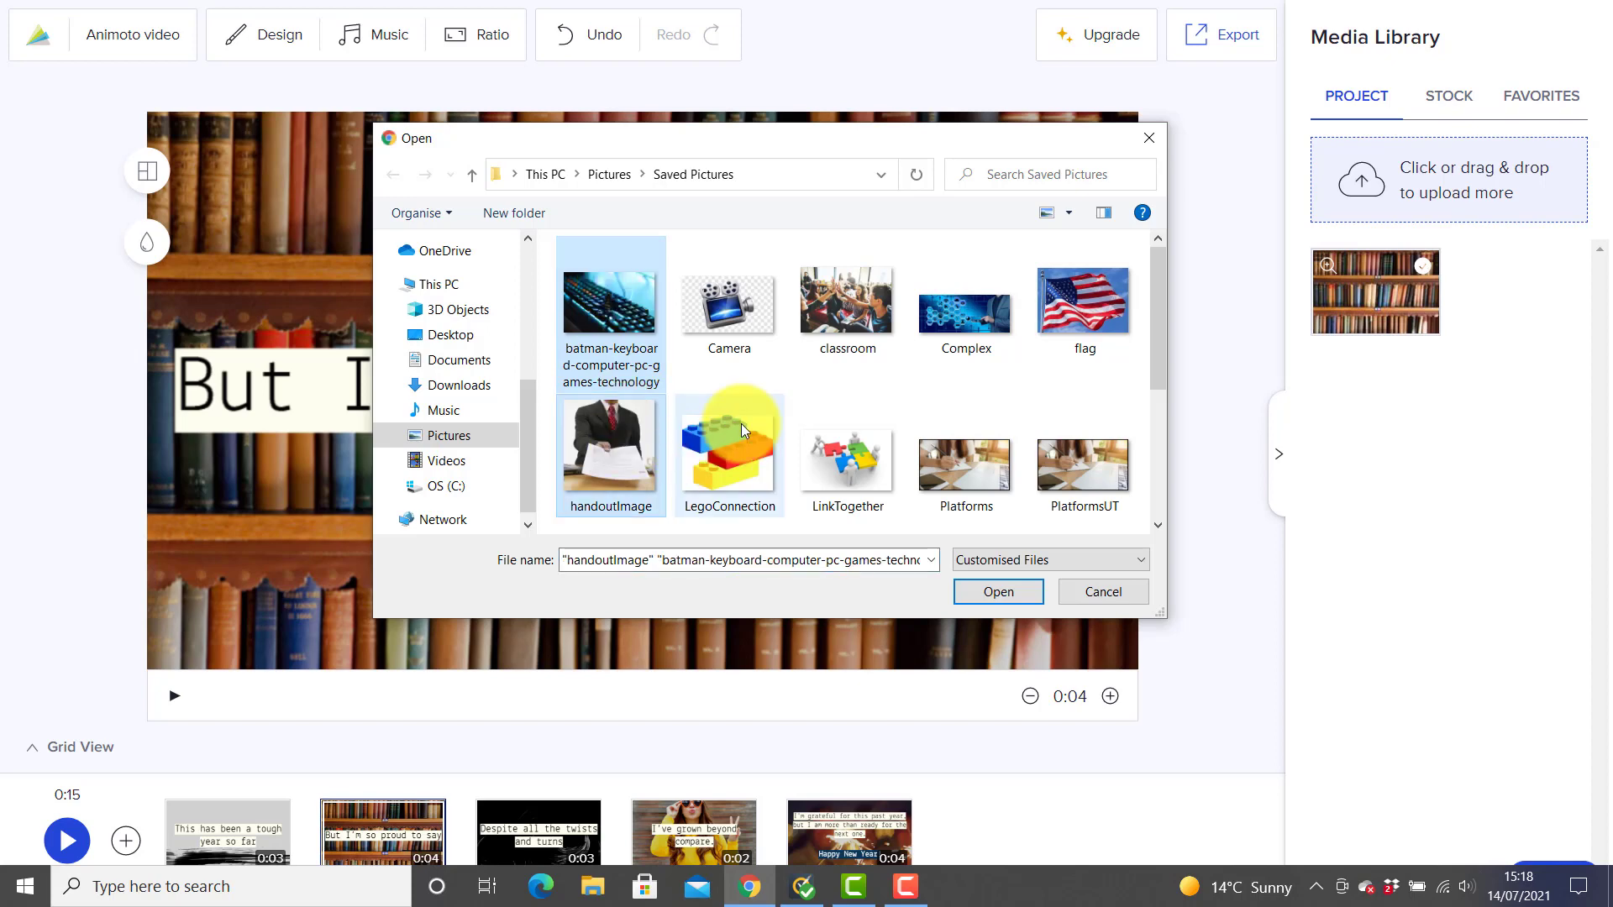
ctrl+click(724, 314)
ctrl+click(708, 439)
ctrl+click(838, 326)
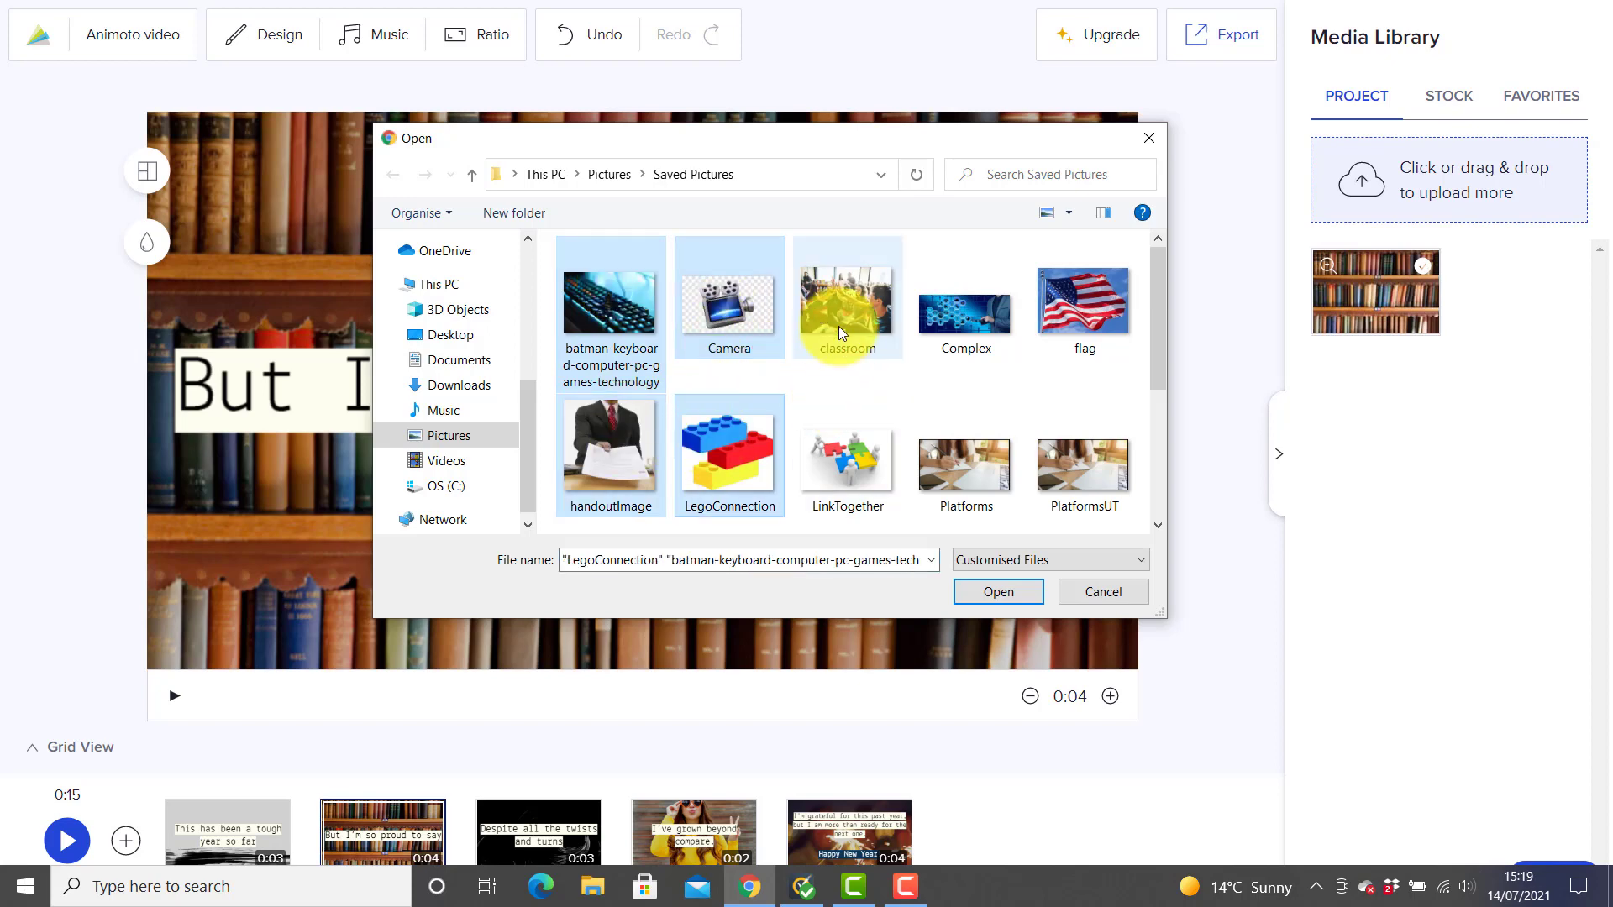
click(995, 590)
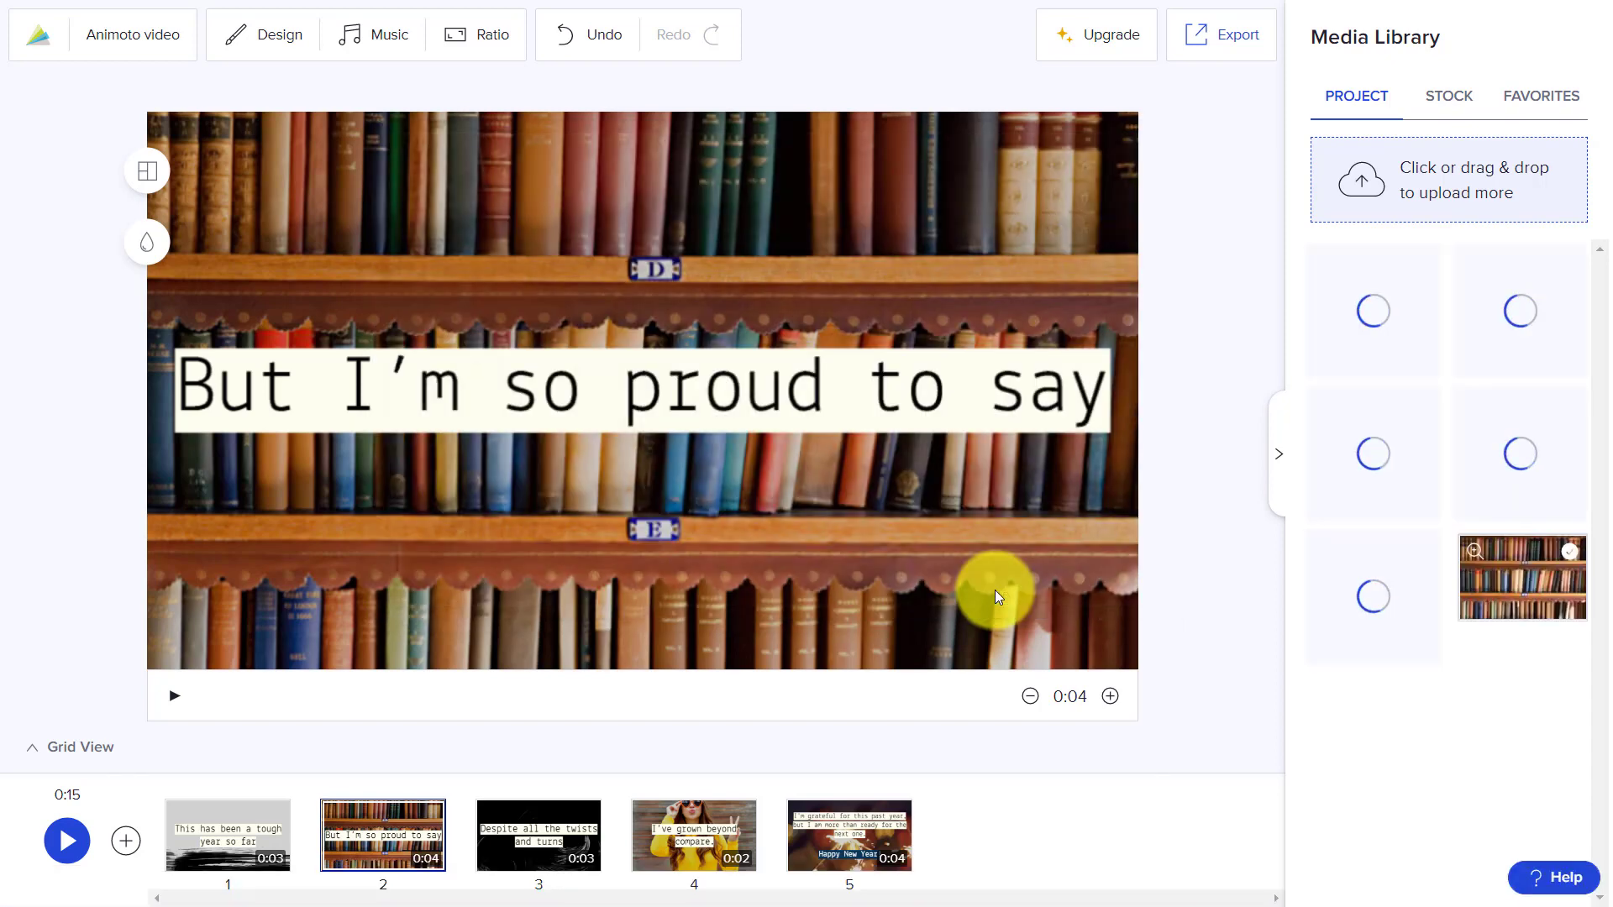
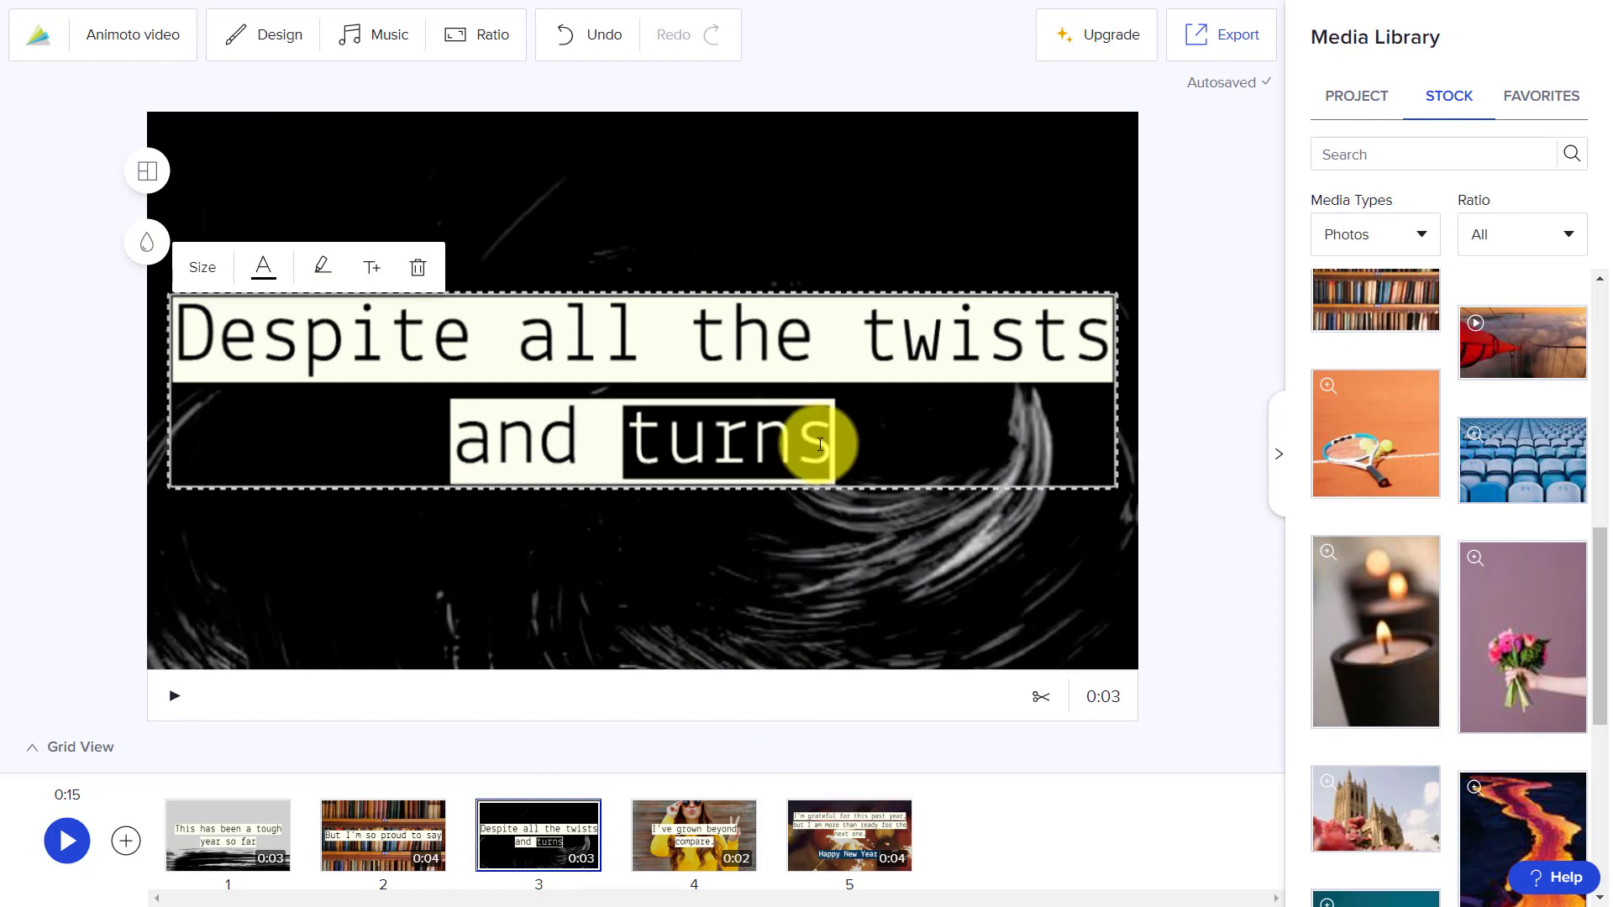
Step: Replace the third scene's text with "I did a lot of sport this year"
key(BackSpace)
key(BackSpace)
key(BackSpace)
key(BackSpace)
key(BackSpace)
key(BackSpace)
key(BackSpace)
key(BackSpace)
key(BackSpace)
key(BackSpace)
key(BackSpace)
key(BackSpace)
key(BackSpace)
key(BackSpace)
key(BackSpace)
key(BackSpace)
key(BackSpace)
key(BackSpace)
key(BackSpace)
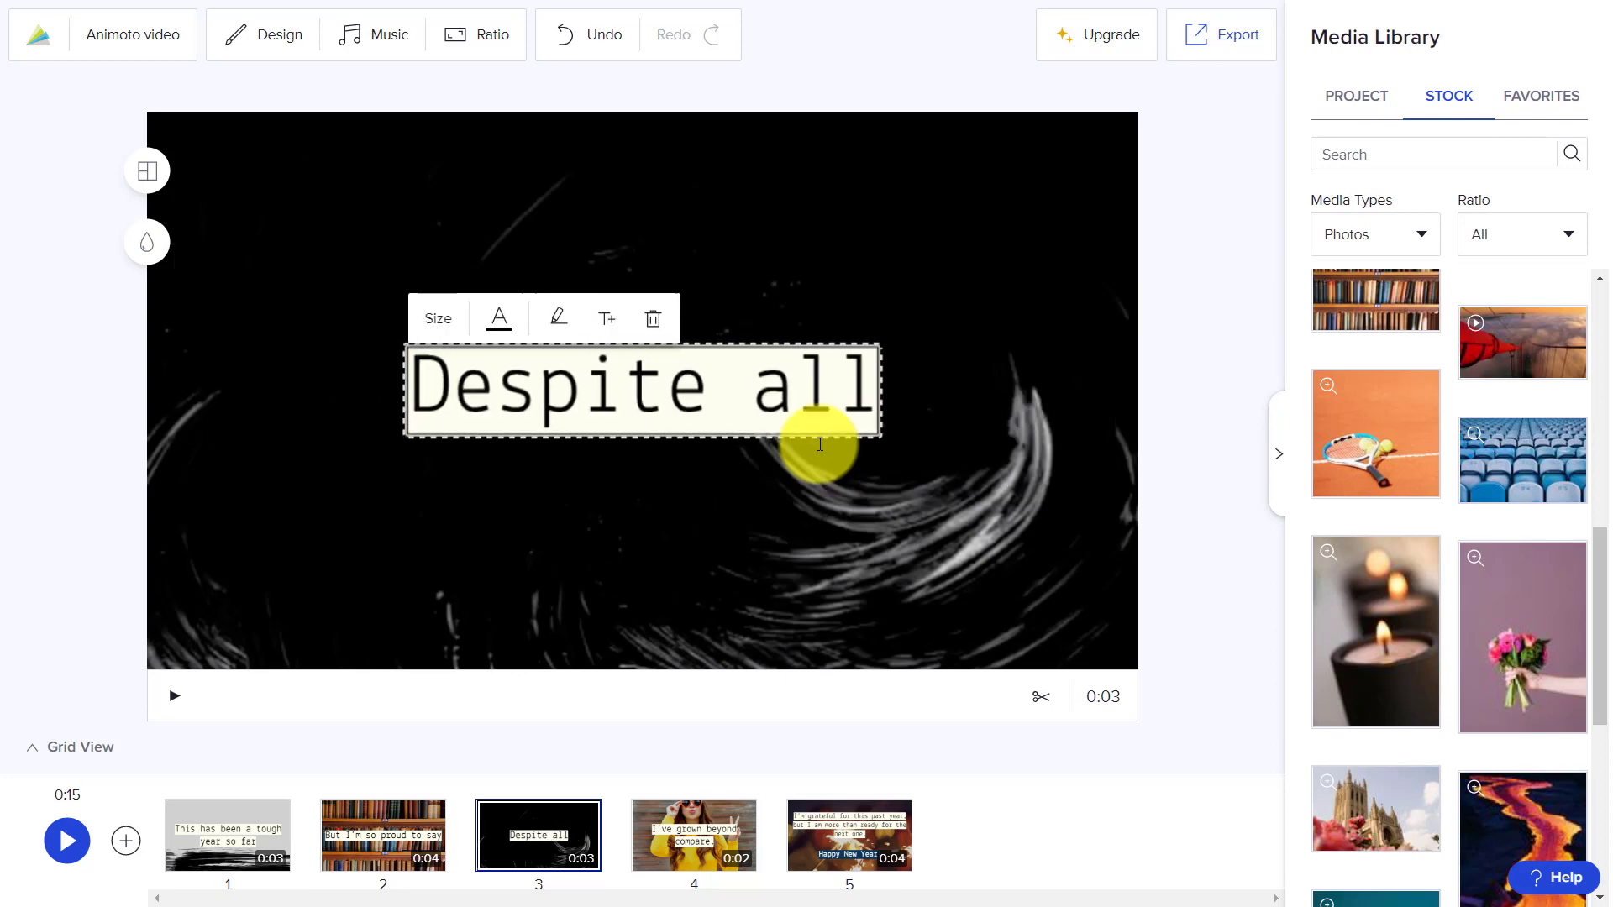
key(BackSpace)
key(BackSpace)
key(BackSpace)
key(BackSpace)
key(BackSpace)
key(BackSpace)
key(BackSpace)
key(BackSpace)
key(BackSpace)
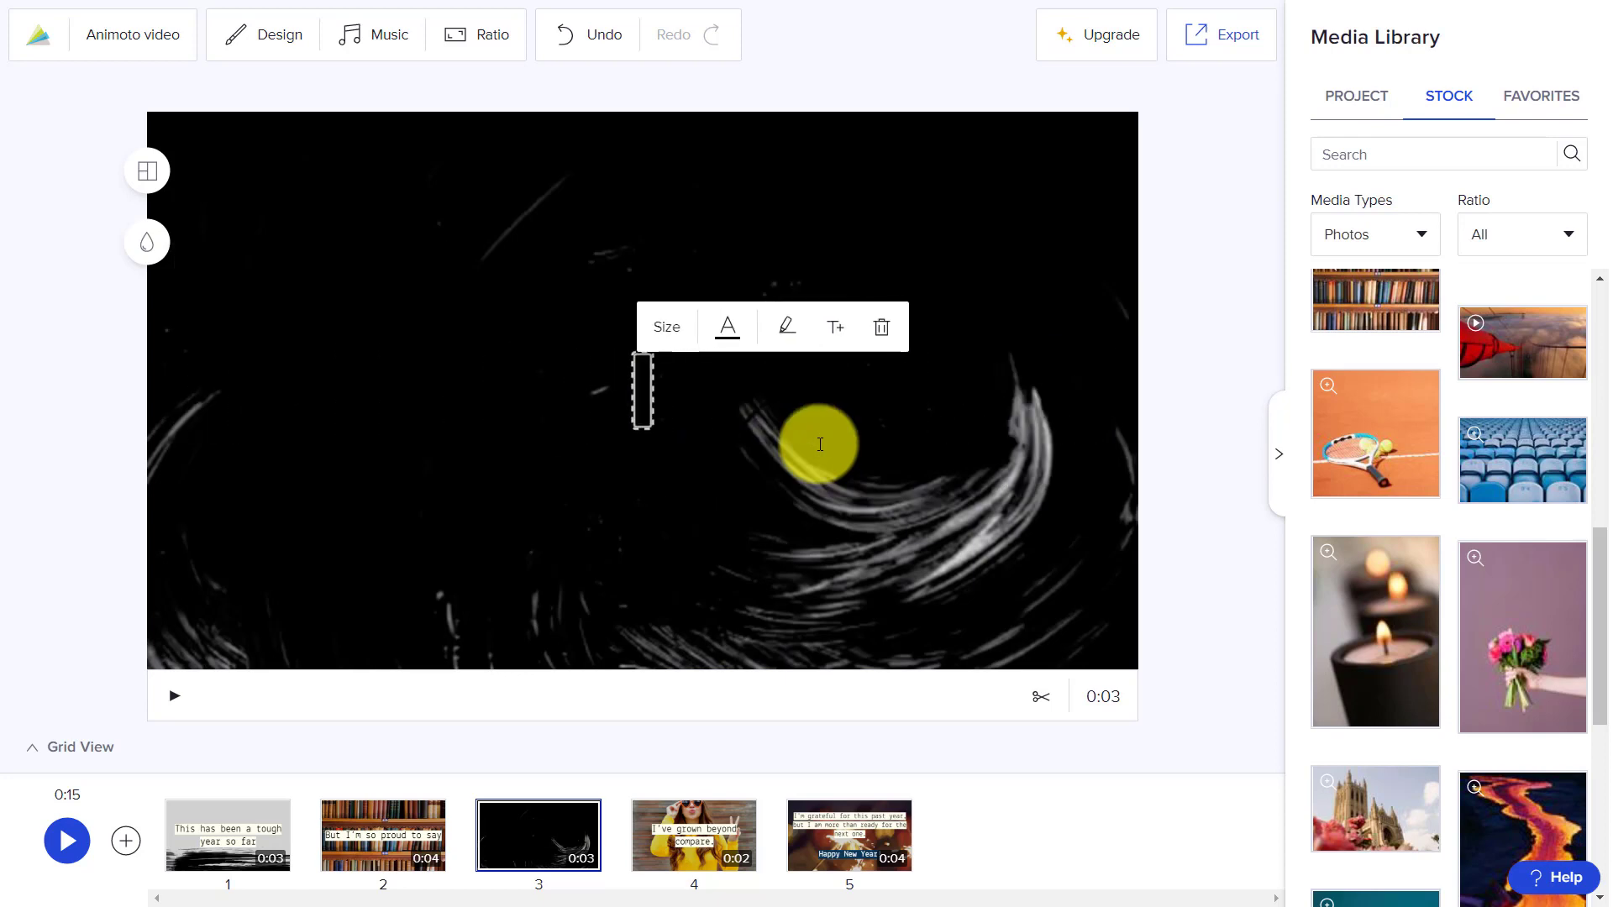
text(I)
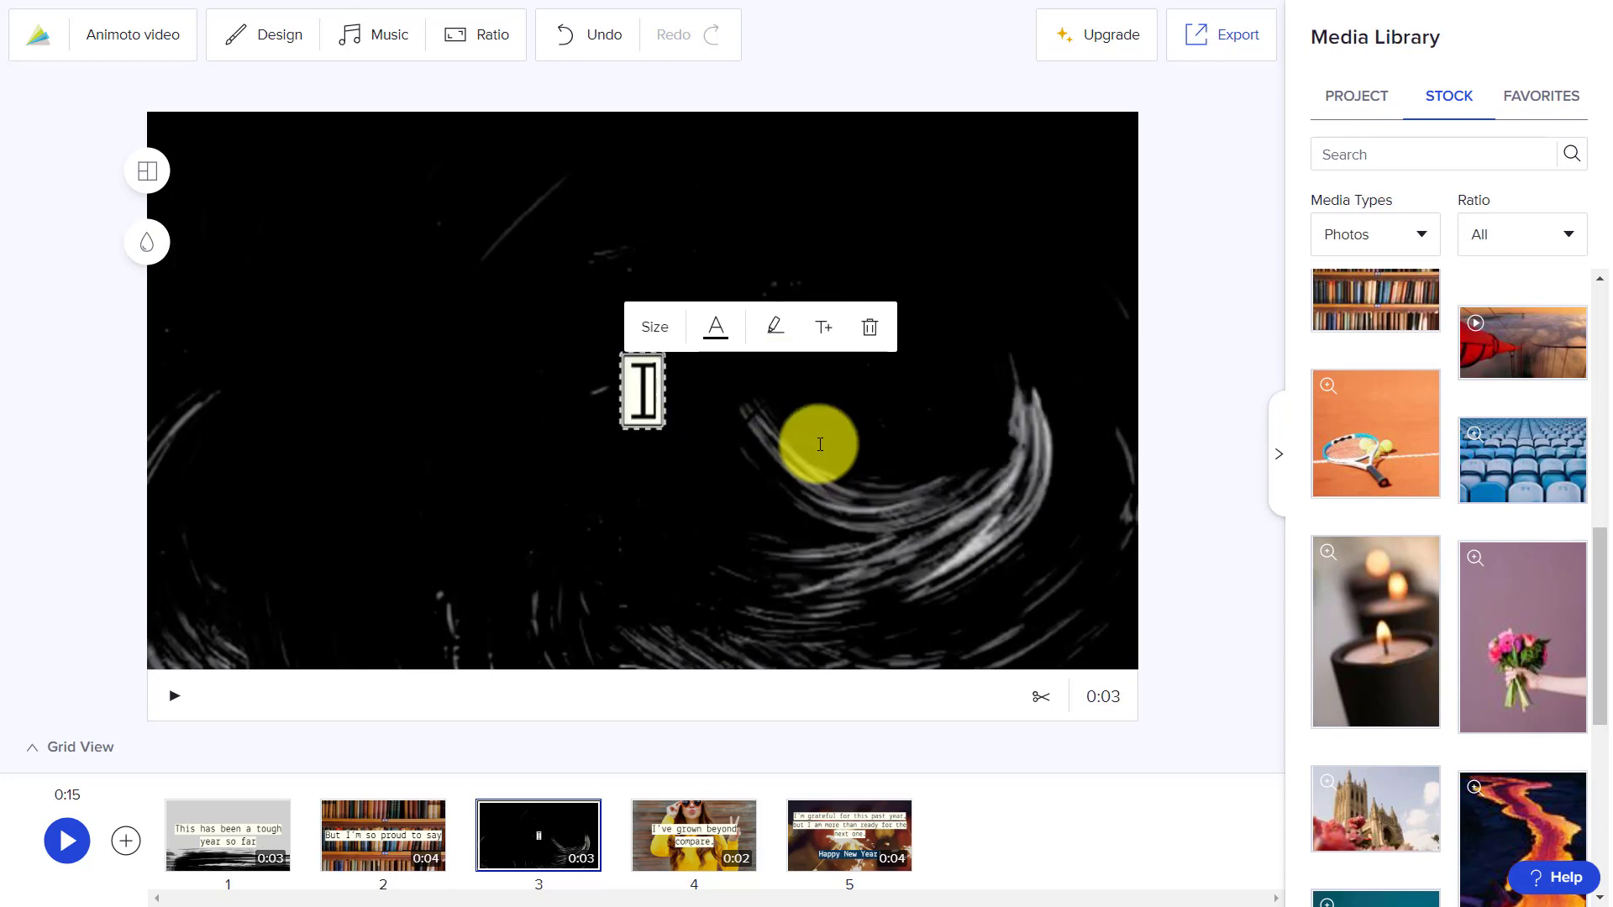
text( did a)
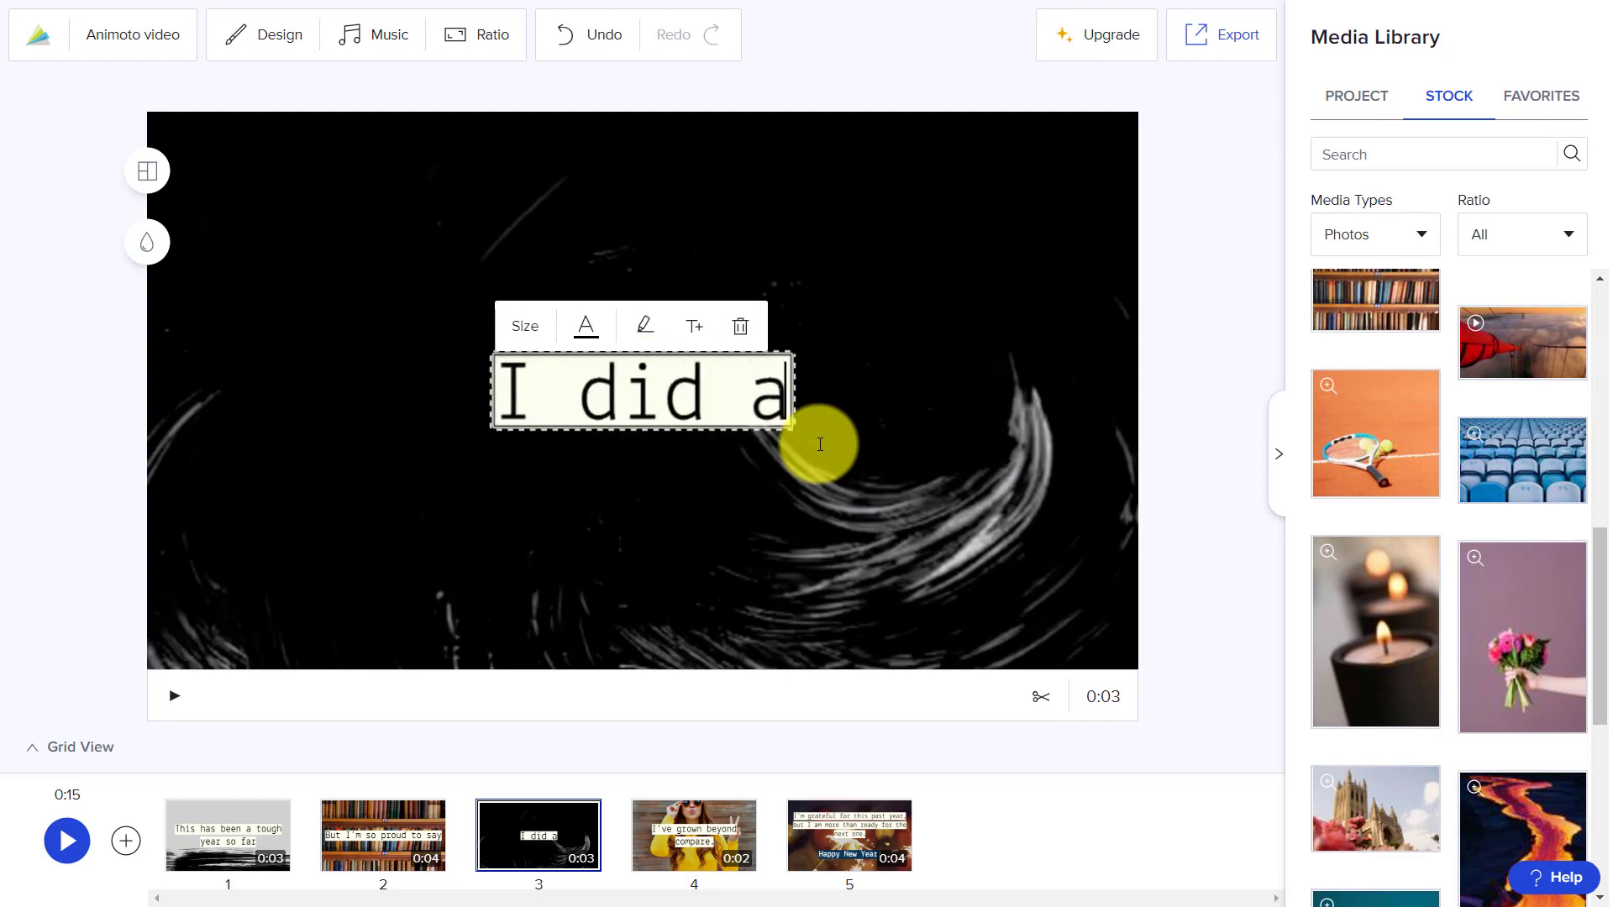
text( lot of s)
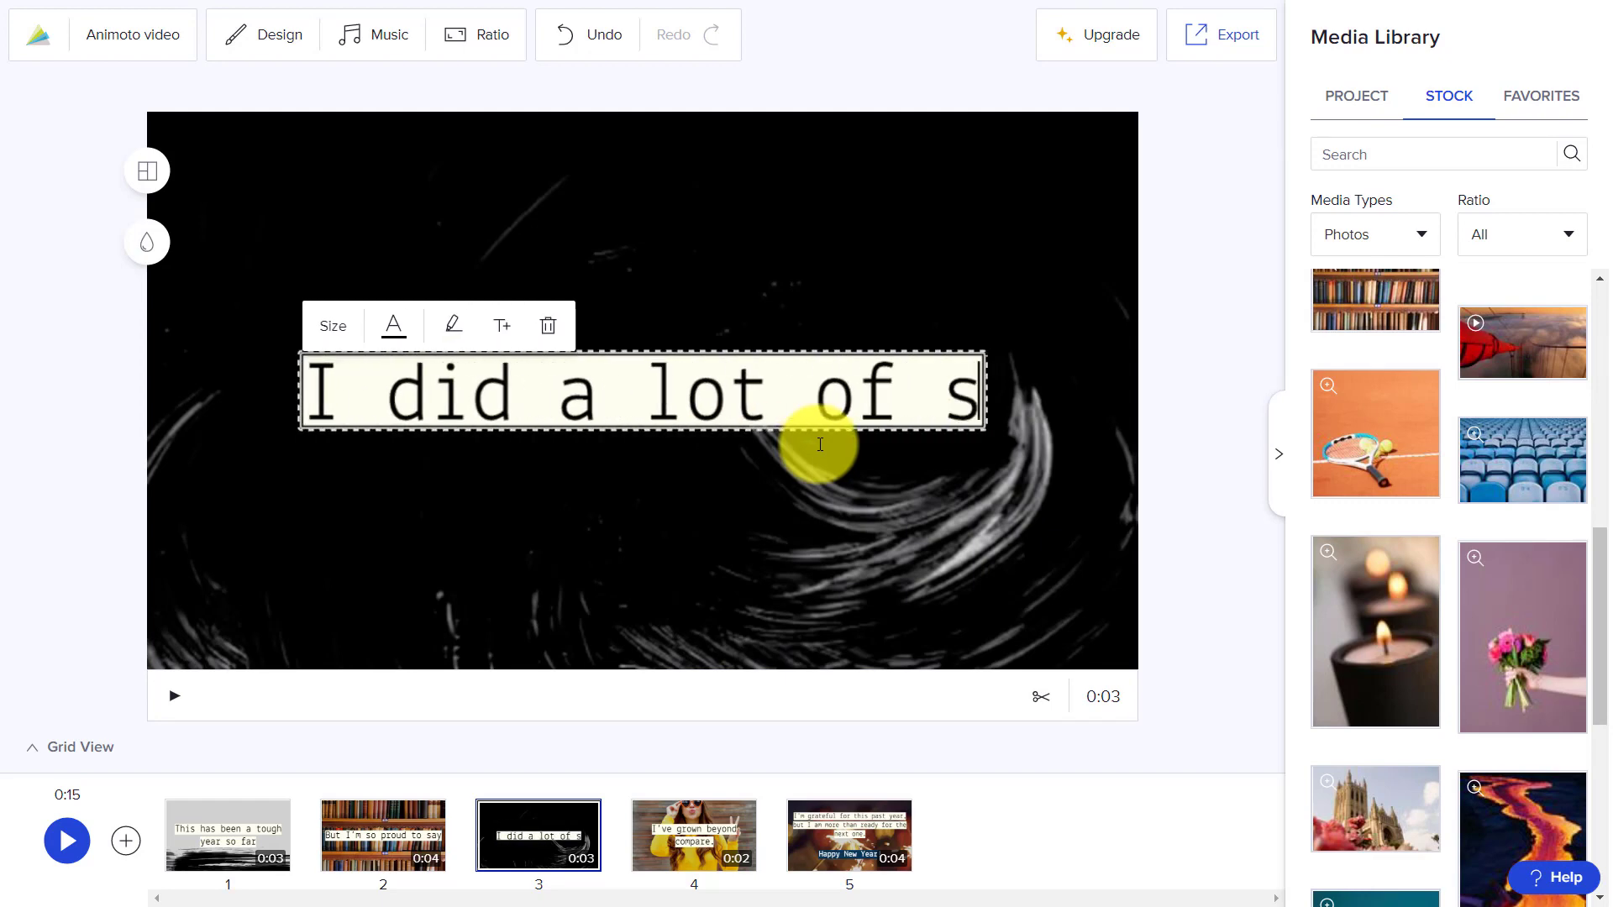
text(port this year)
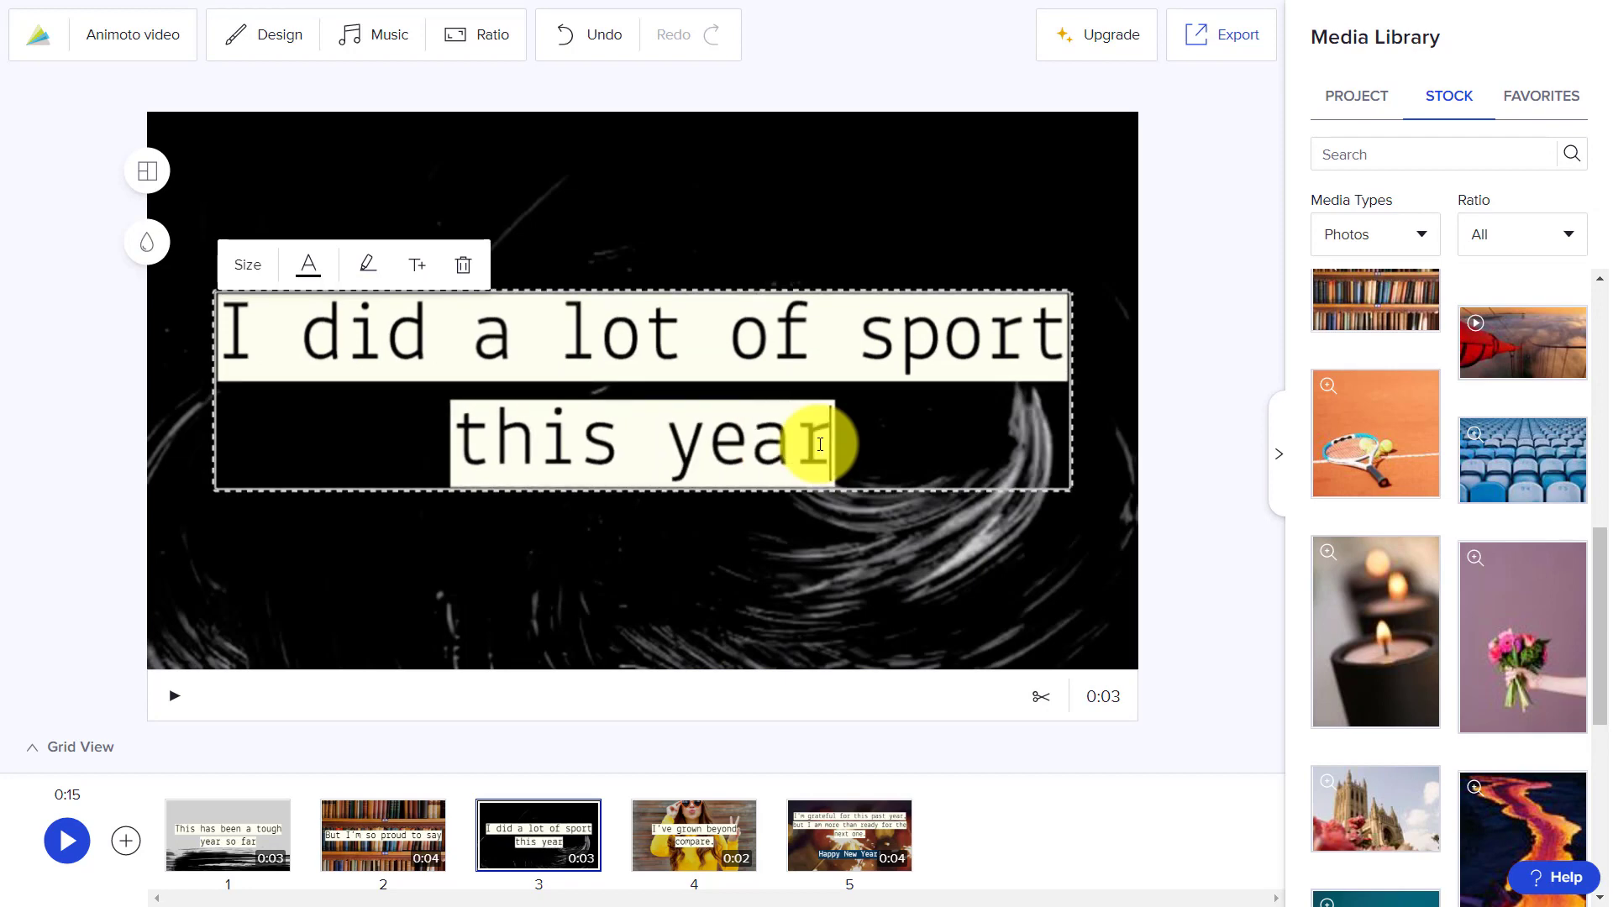
Step: Reword the third scene's text to "I have a lot of sport this year" and set the stock tennis racket photo as its background
click(518, 329)
key(BackSpace)
key(BackSpace)
key(BackSpace)
key(BackSpace)
key(BackSpace)
key(BackSpace)
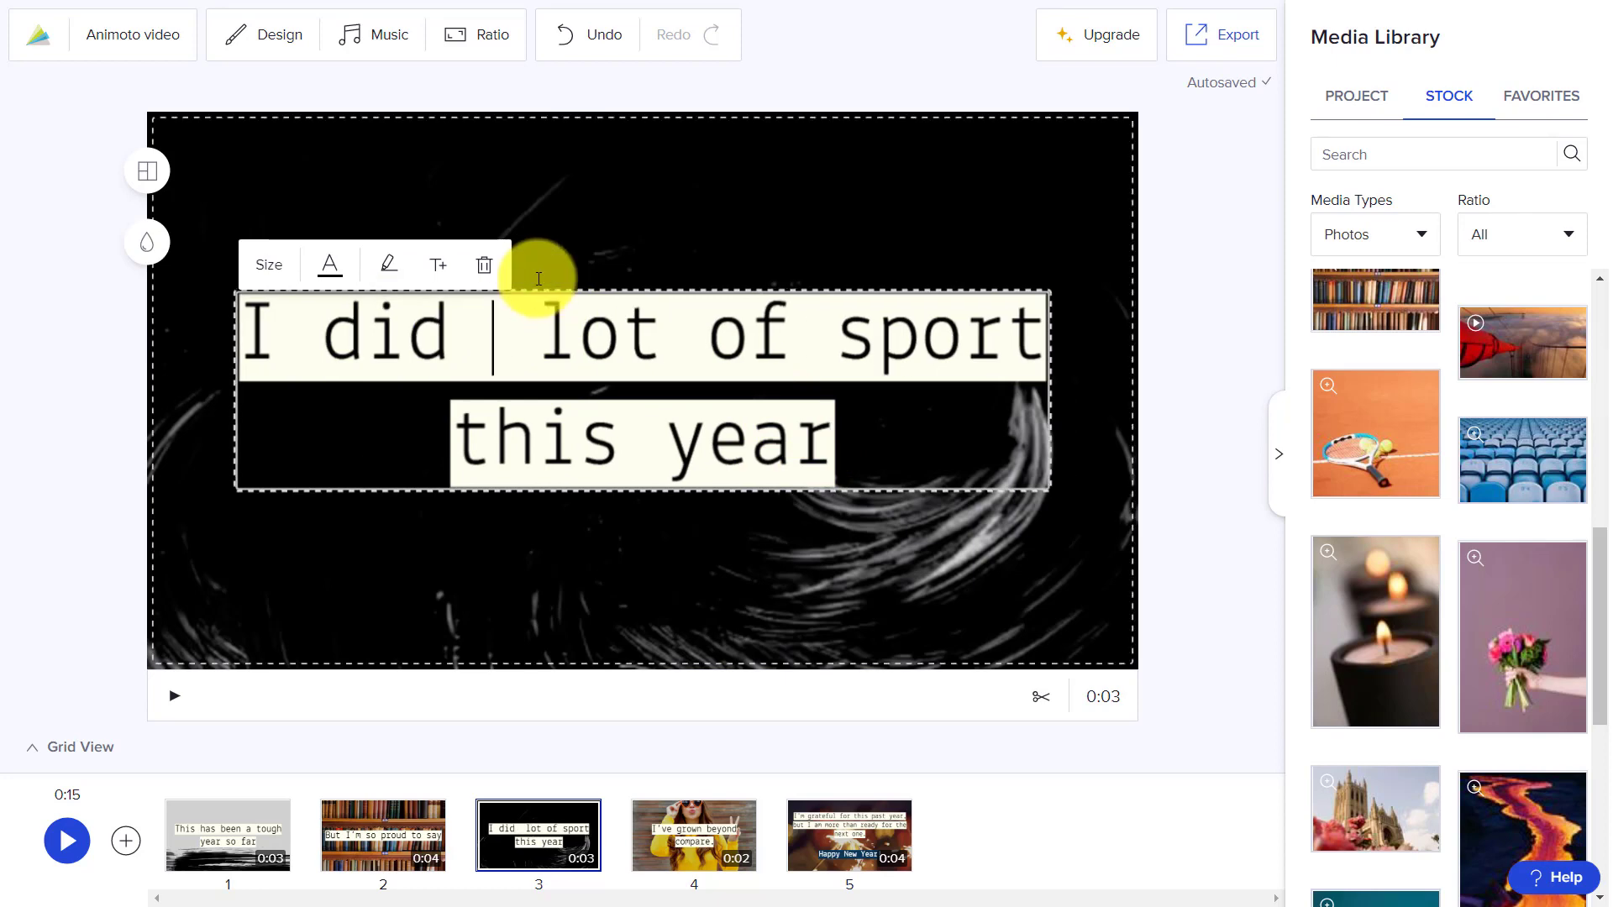
text(have)
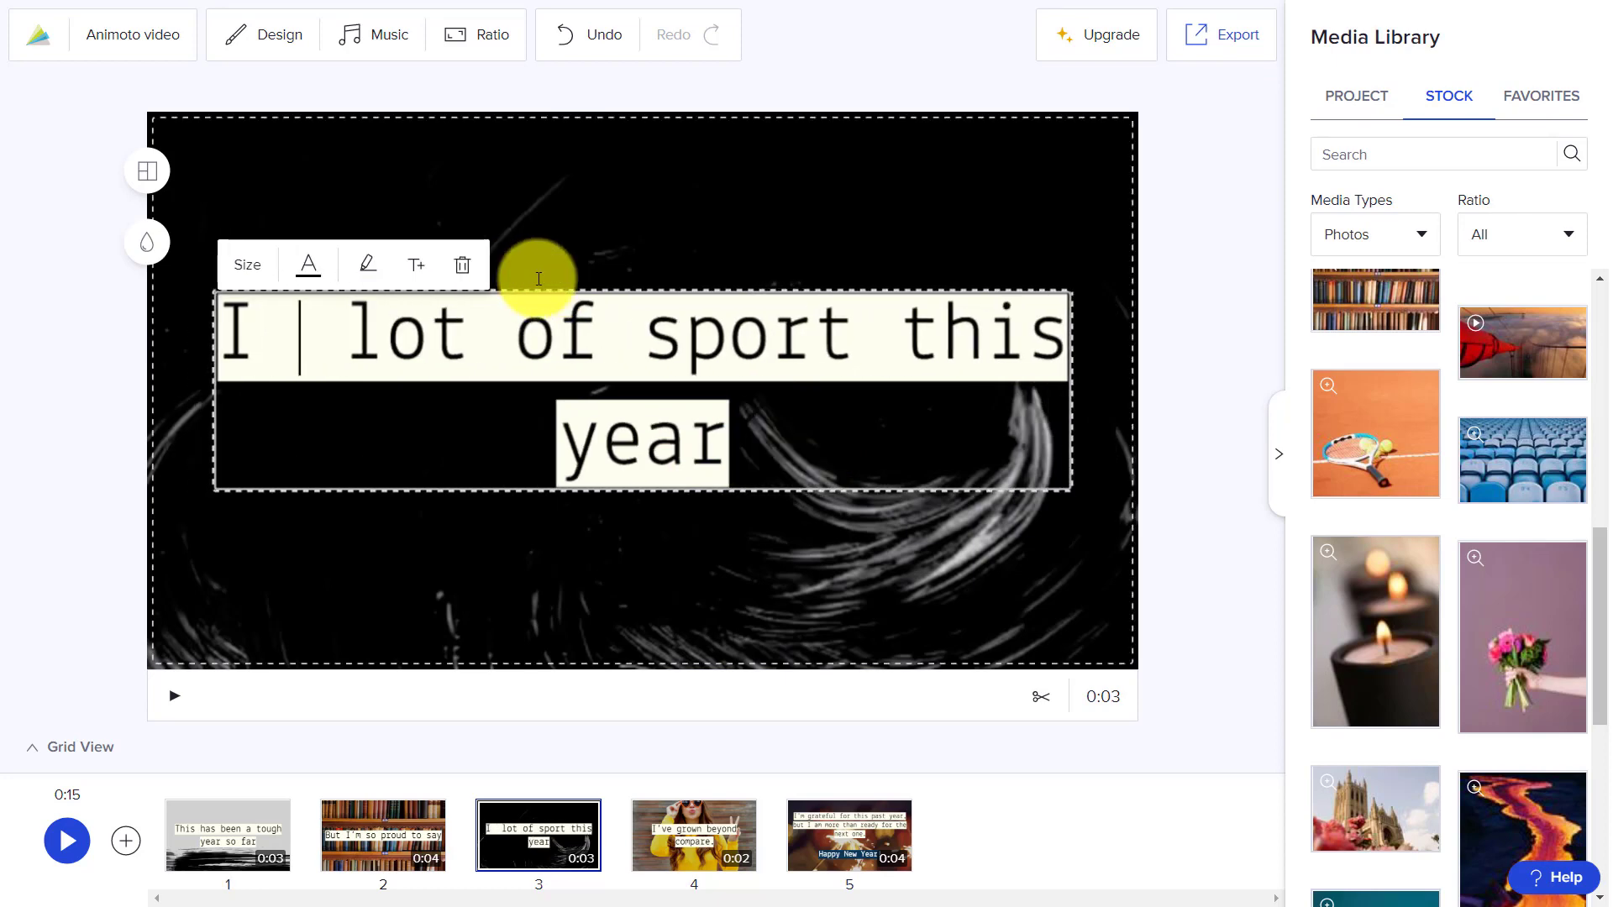
text( a lo)
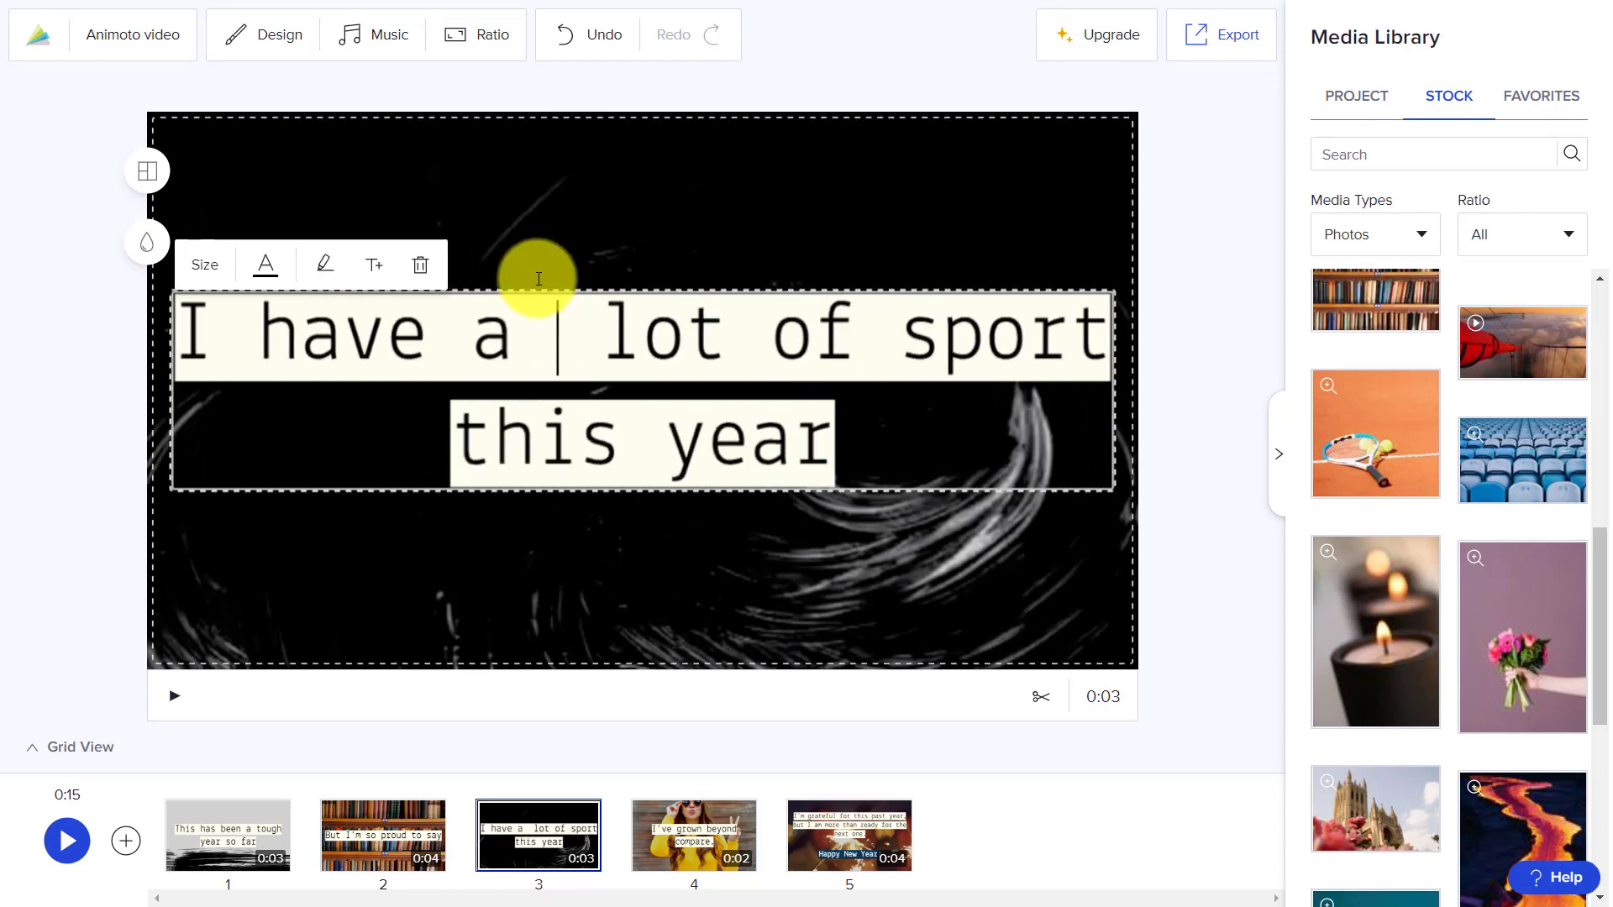
key(BackSpace)
key(BackSpace)
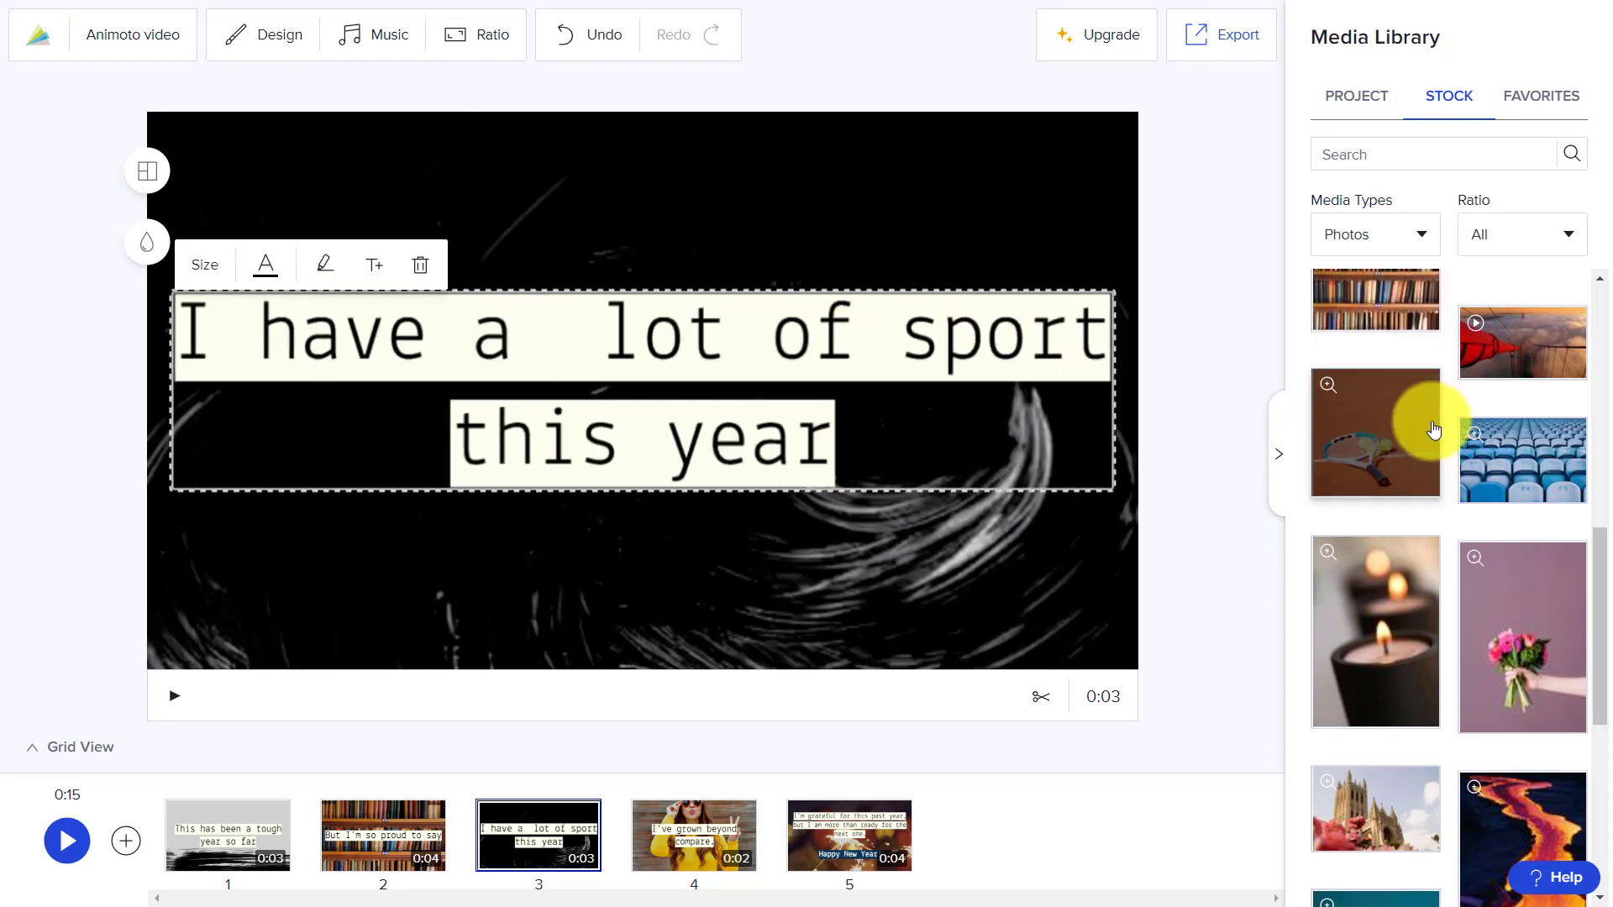
drag(1396, 414, 870, 553)
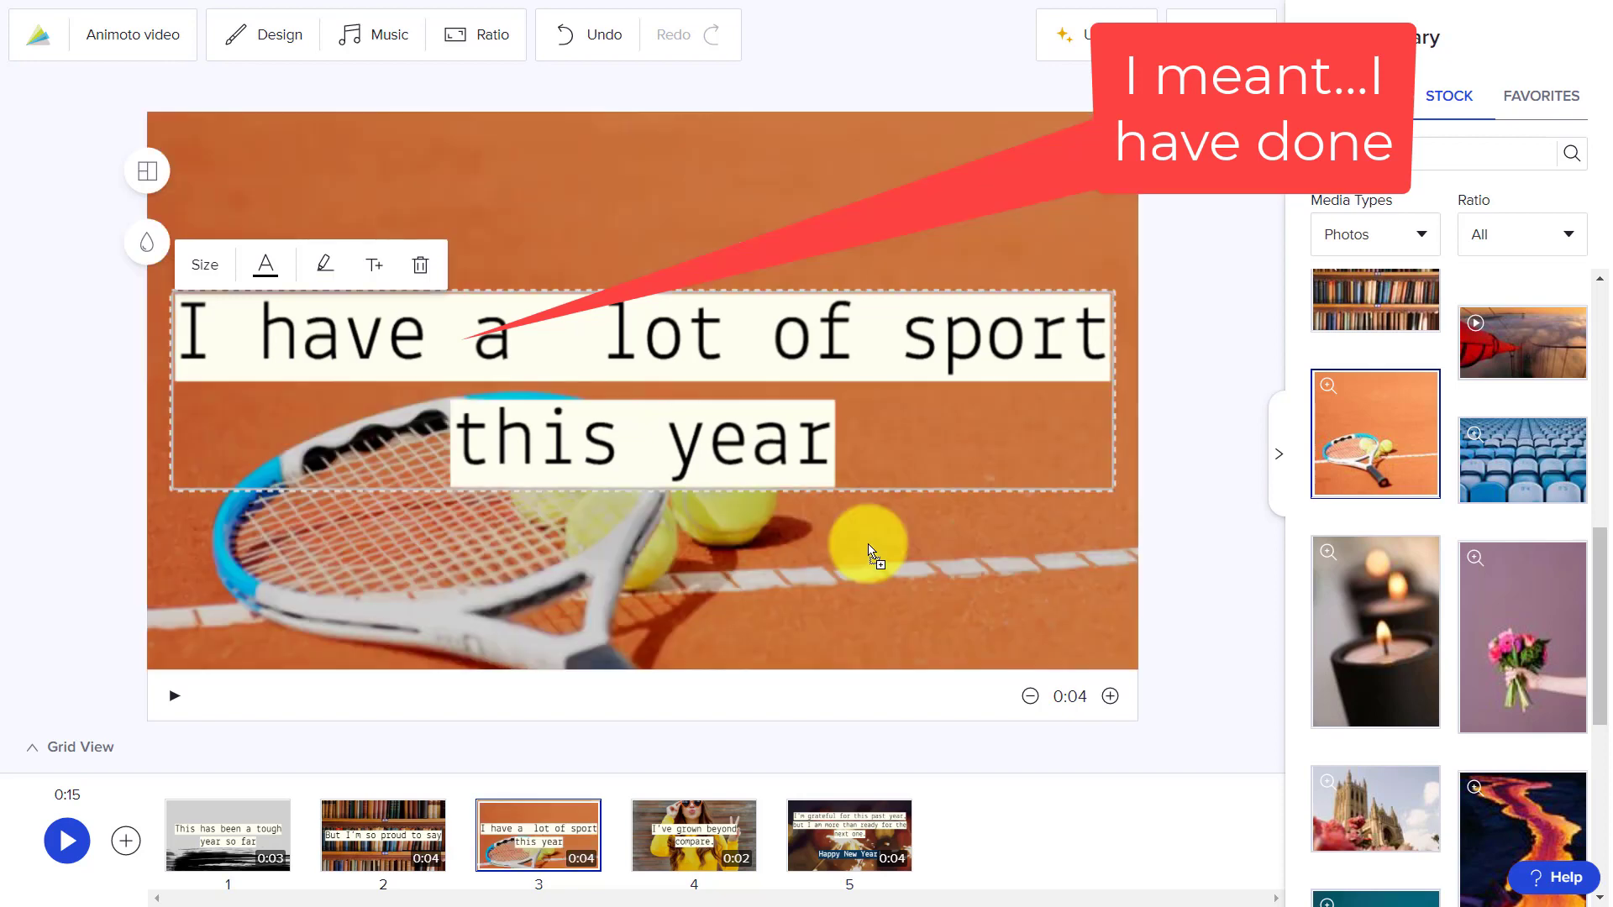
Step: Add the uploaded classroom picture to the fourth scene's picture sequence
click(724, 850)
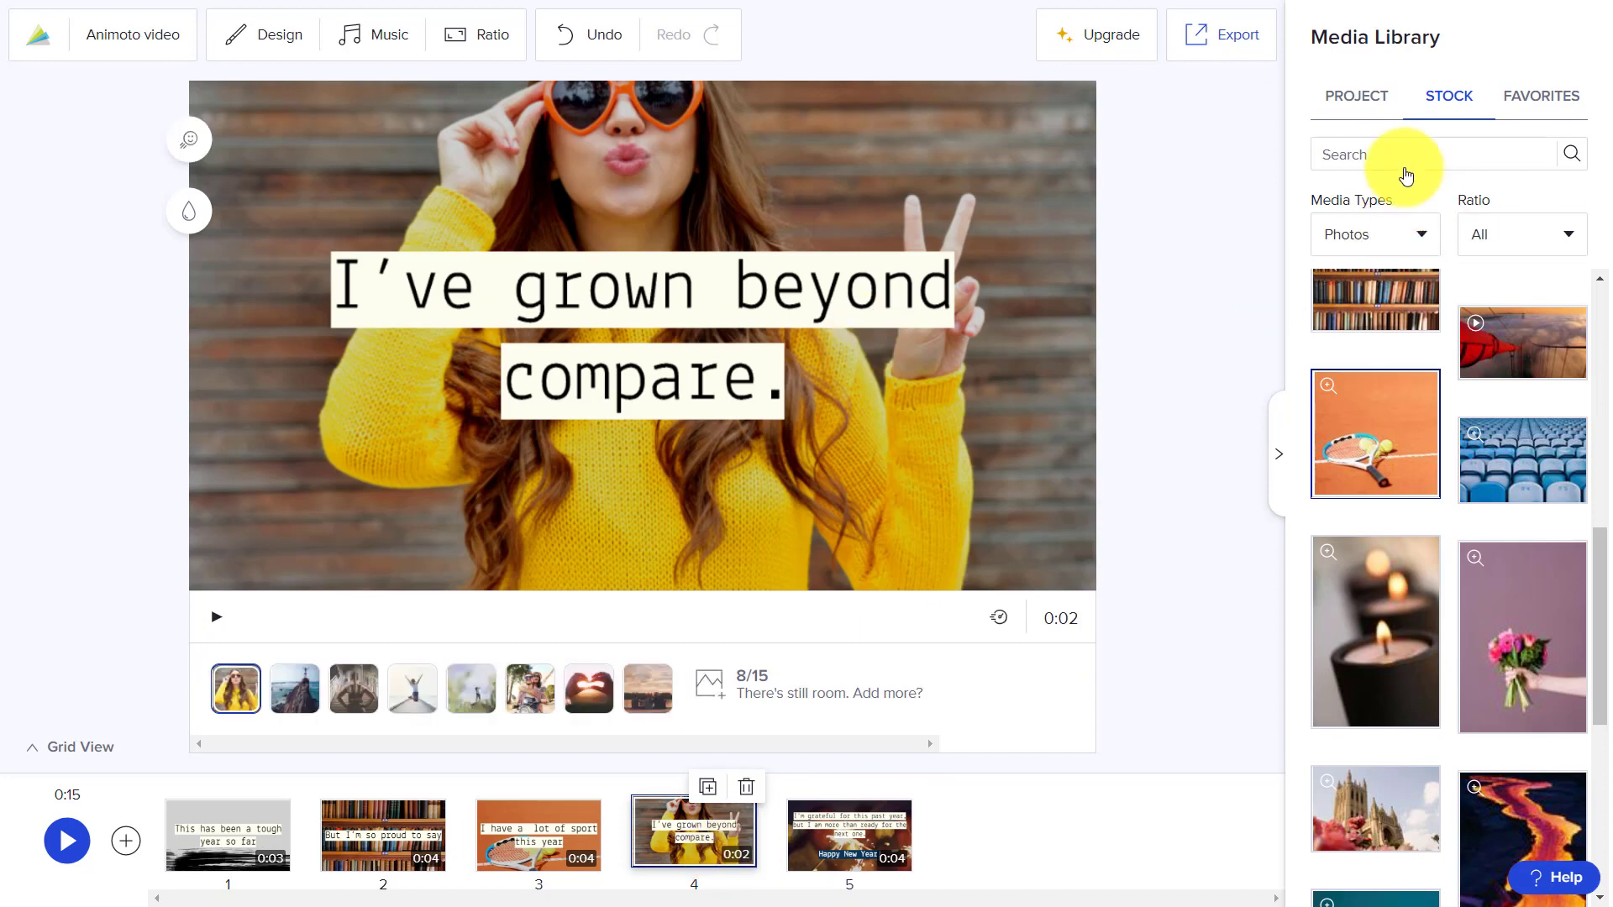
click(1367, 97)
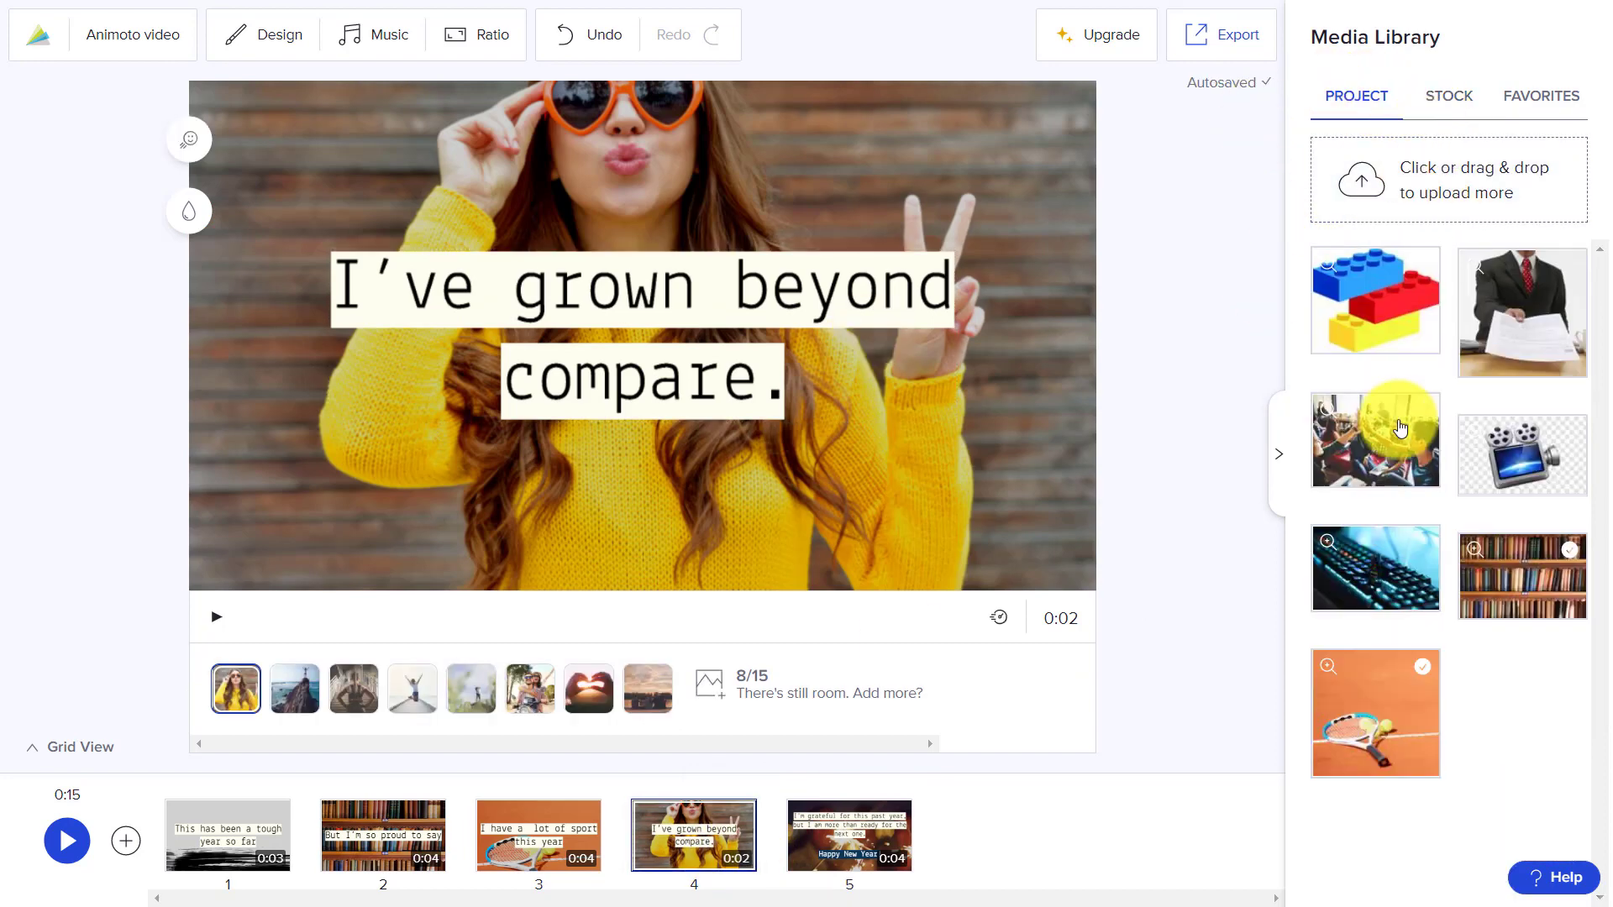
drag(1390, 452, 915, 477)
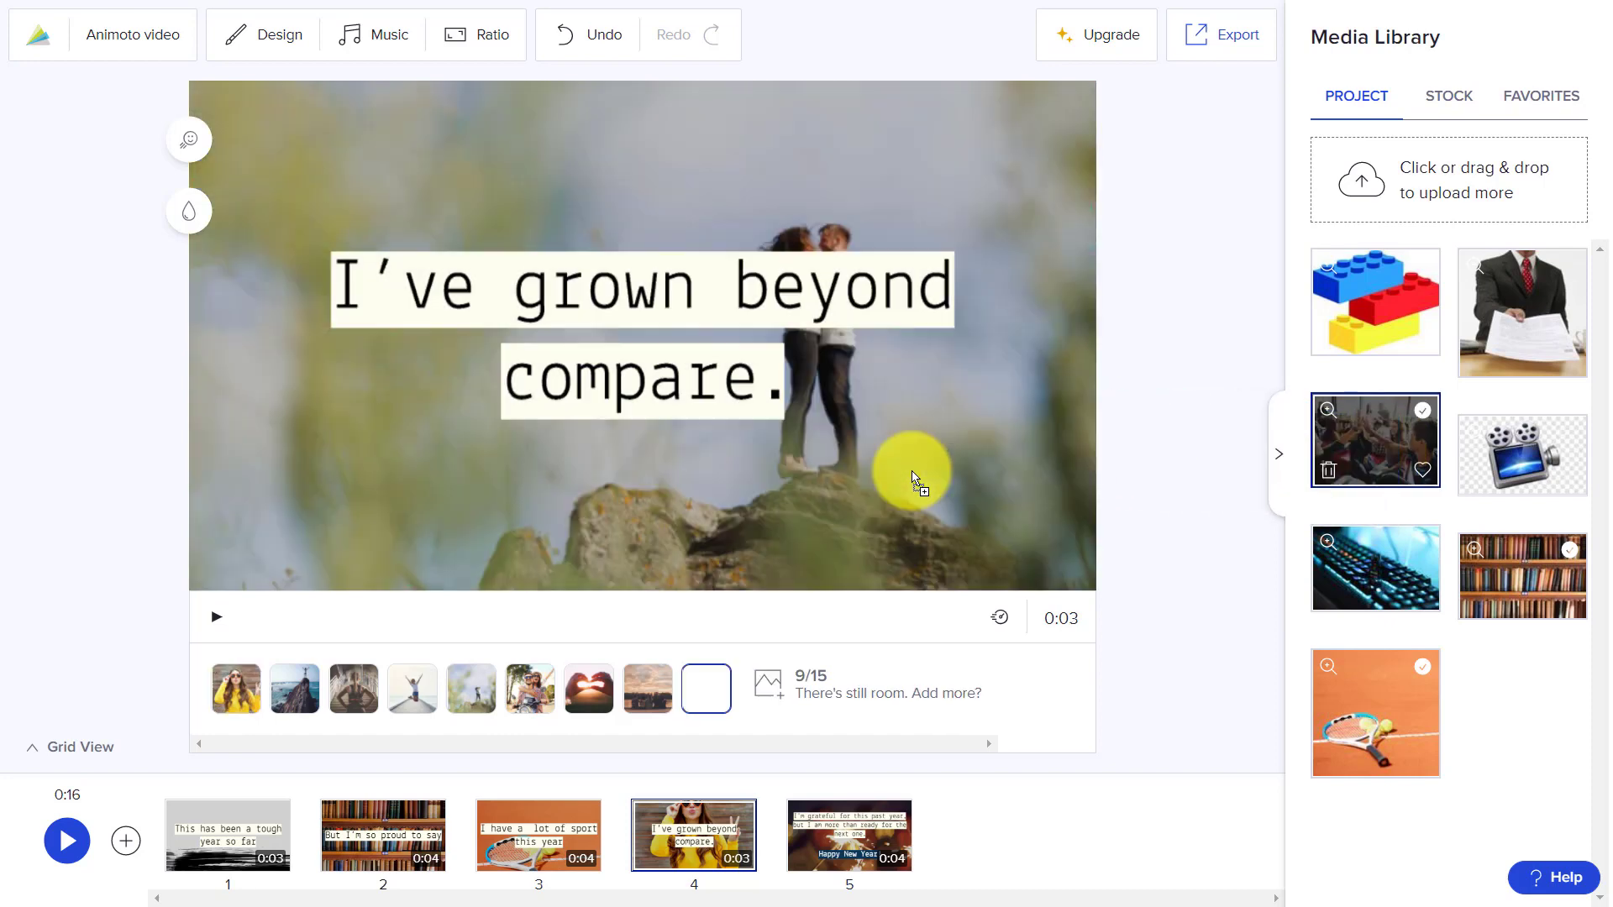
Step: Replace the fourth scene's text with "I made some new friends"
double_click(770, 386)
click(776, 386)
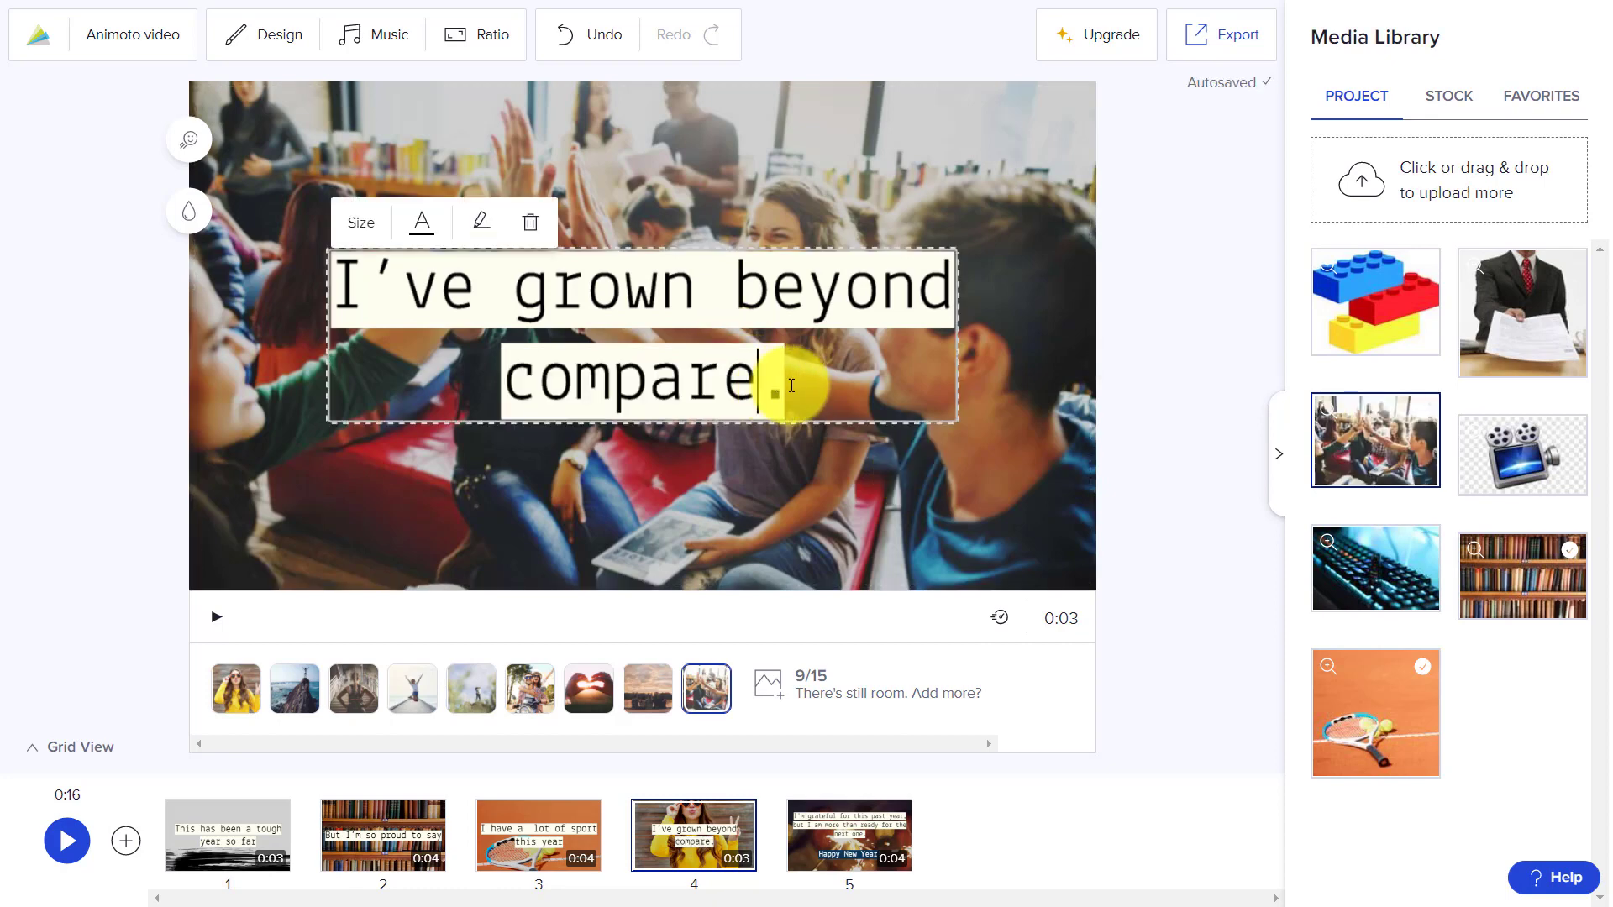
key(BackSpace)
key(BackSpace)
key(BackSpace)
key(BackSpace)
key(BackSpace)
key(BackSpace)
key(BackSpace)
key(BackSpace)
key(BackSpace)
key(BackSpace)
key(BackSpace)
key(BackSpace)
key(BackSpace)
key(BackSpace)
key(BackSpace)
key(BackSpace)
key(BackSpace)
key(BackSpace)
key(BackSpace)
key(BackSpace)
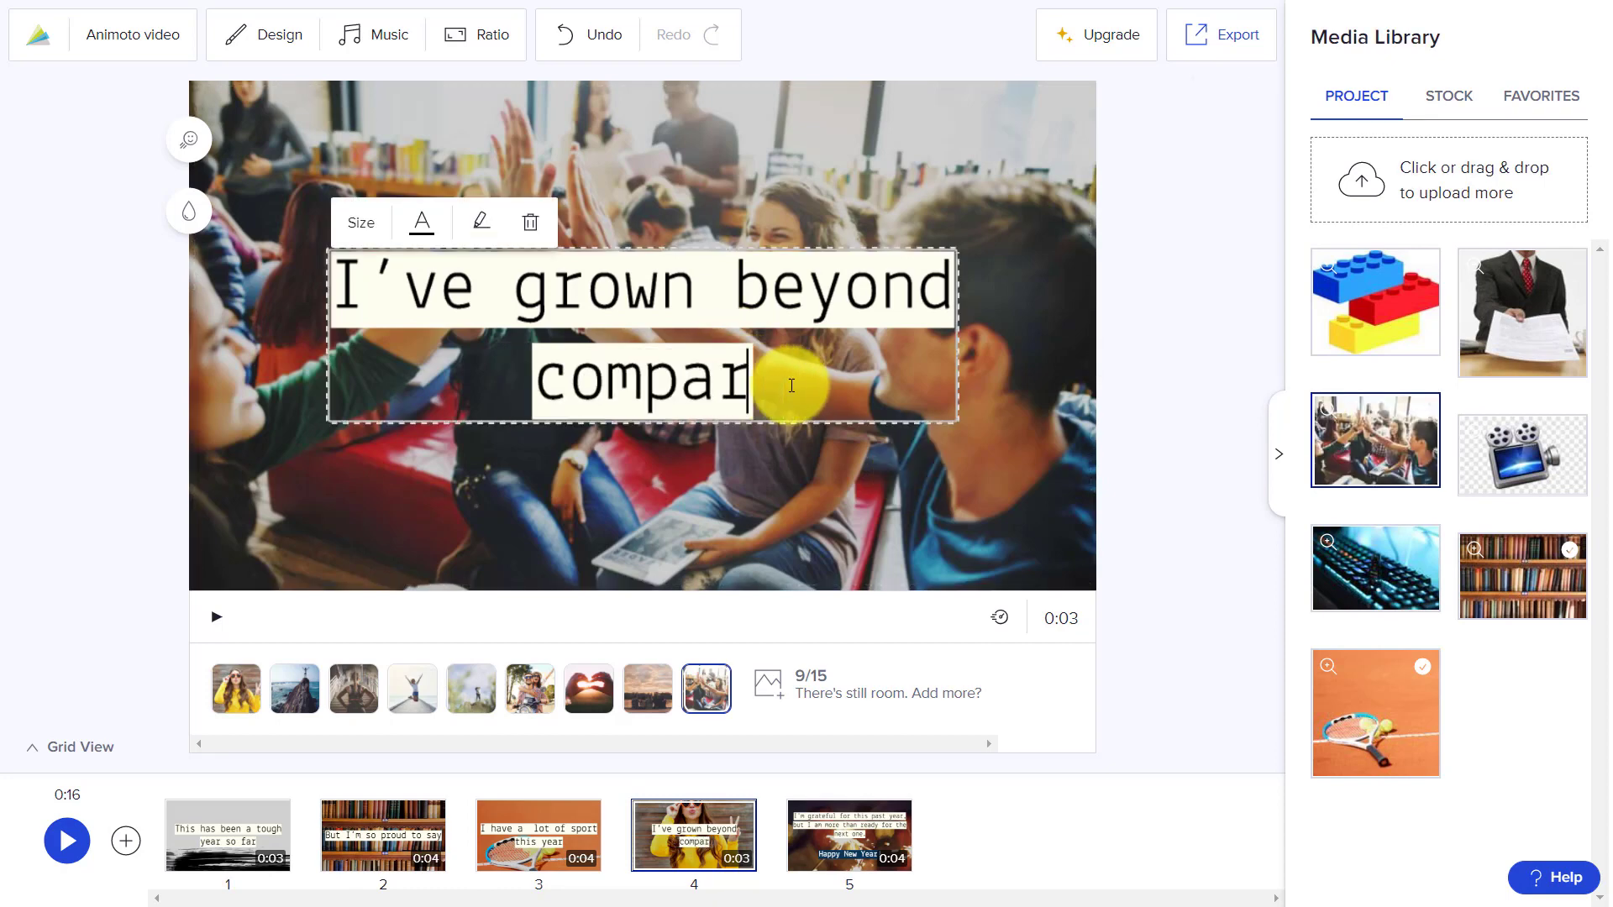
text(I made some ne)
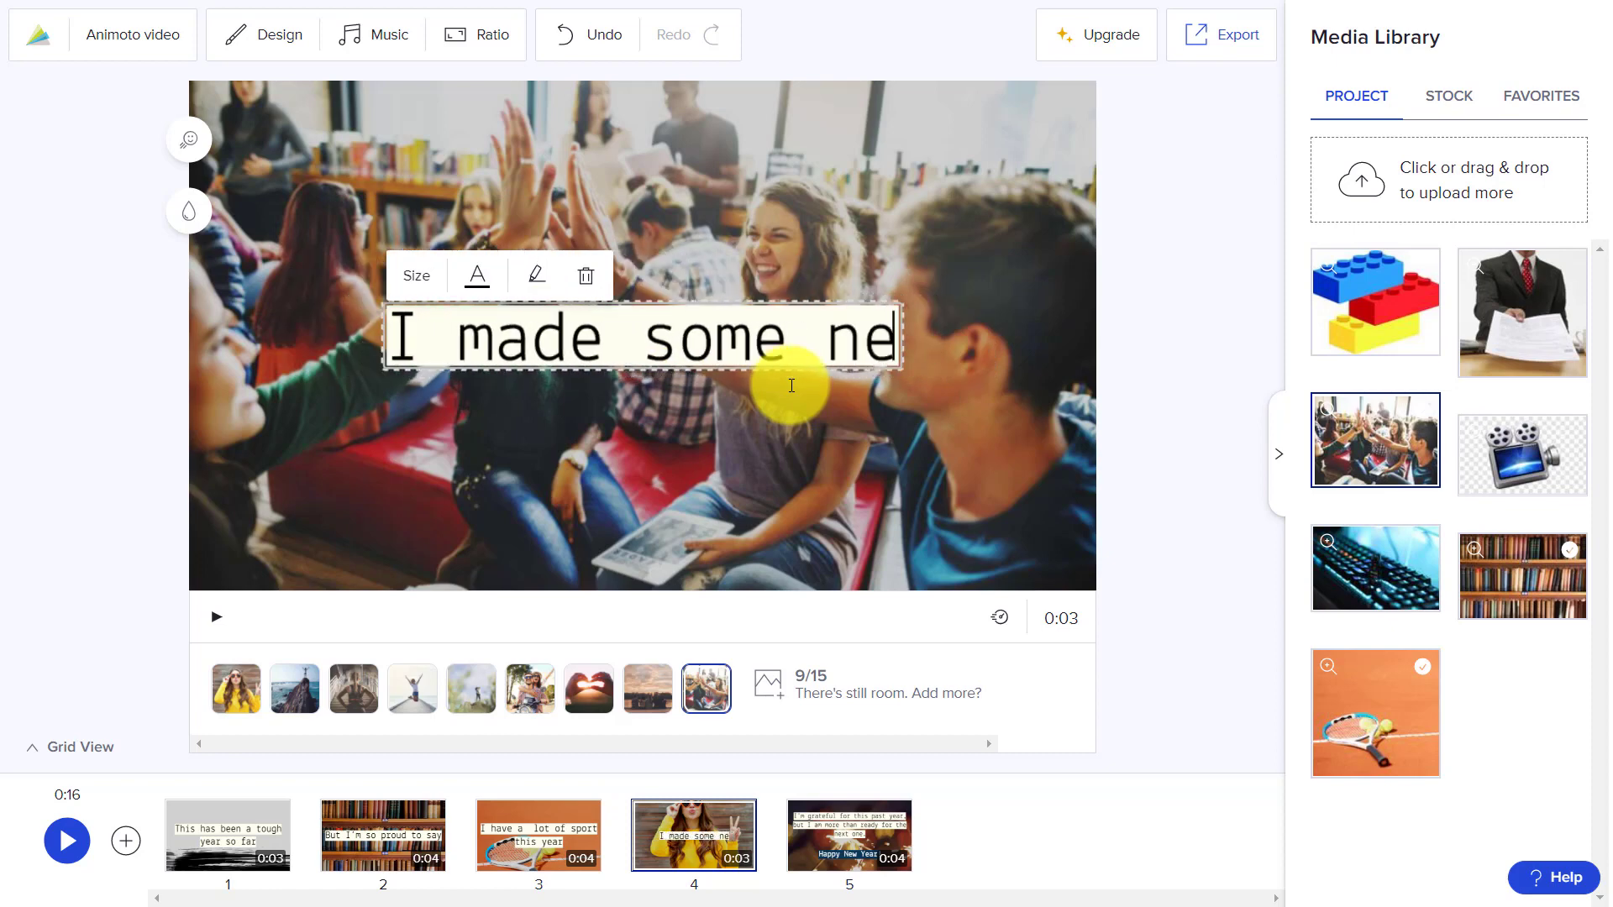
text(w friends)
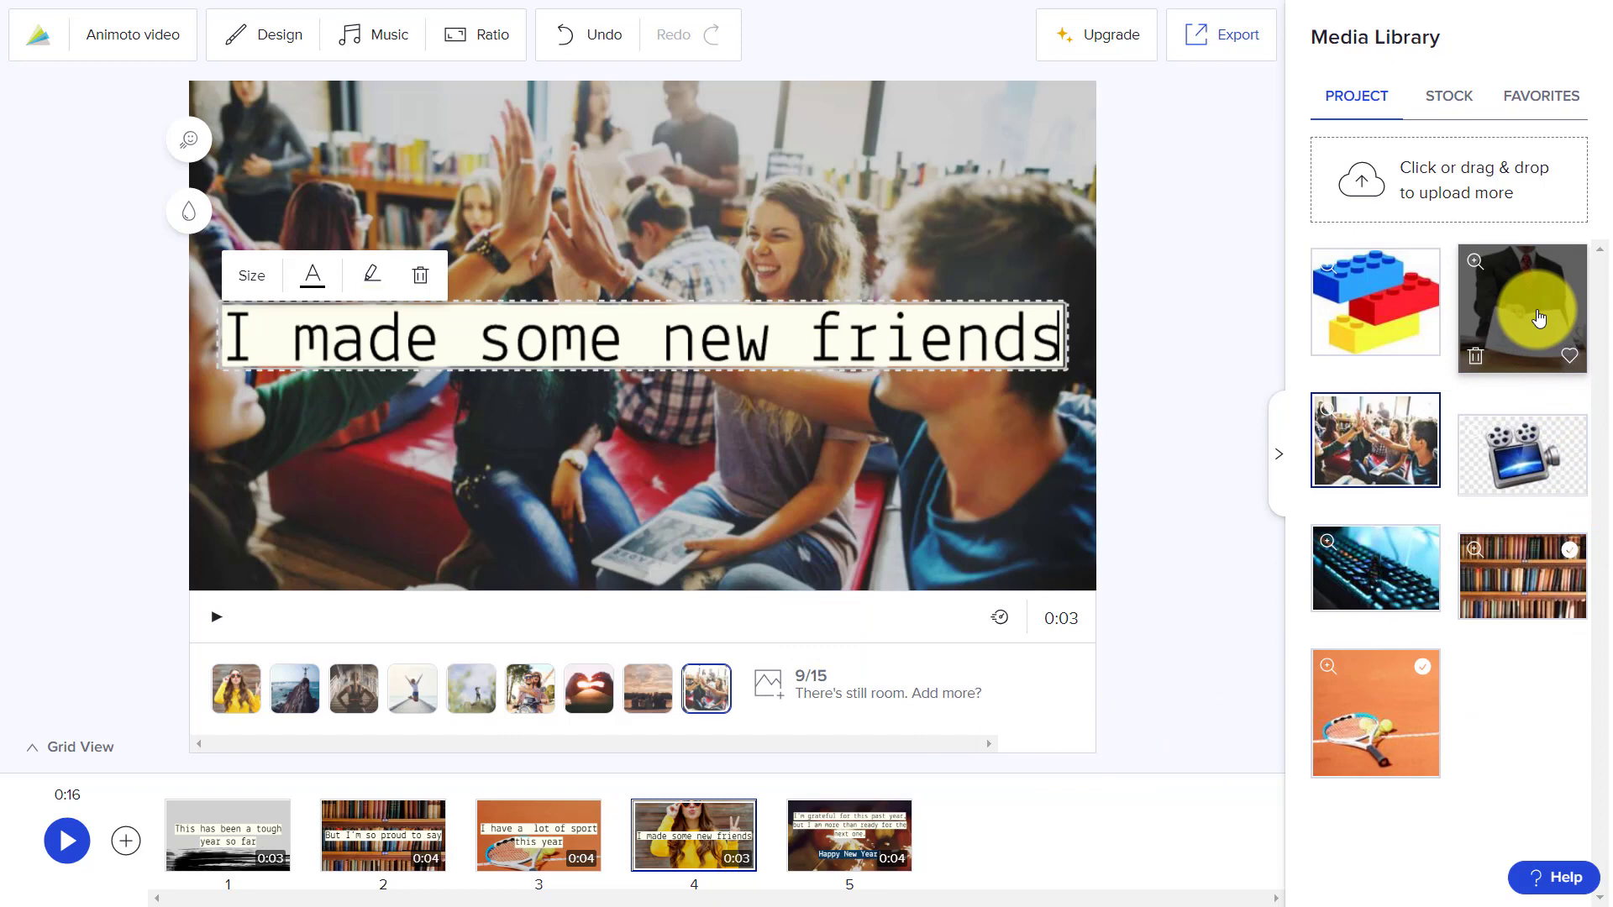
Step: Replace the fifth scene's background with the free stock video of palm trees against the sky
click(829, 852)
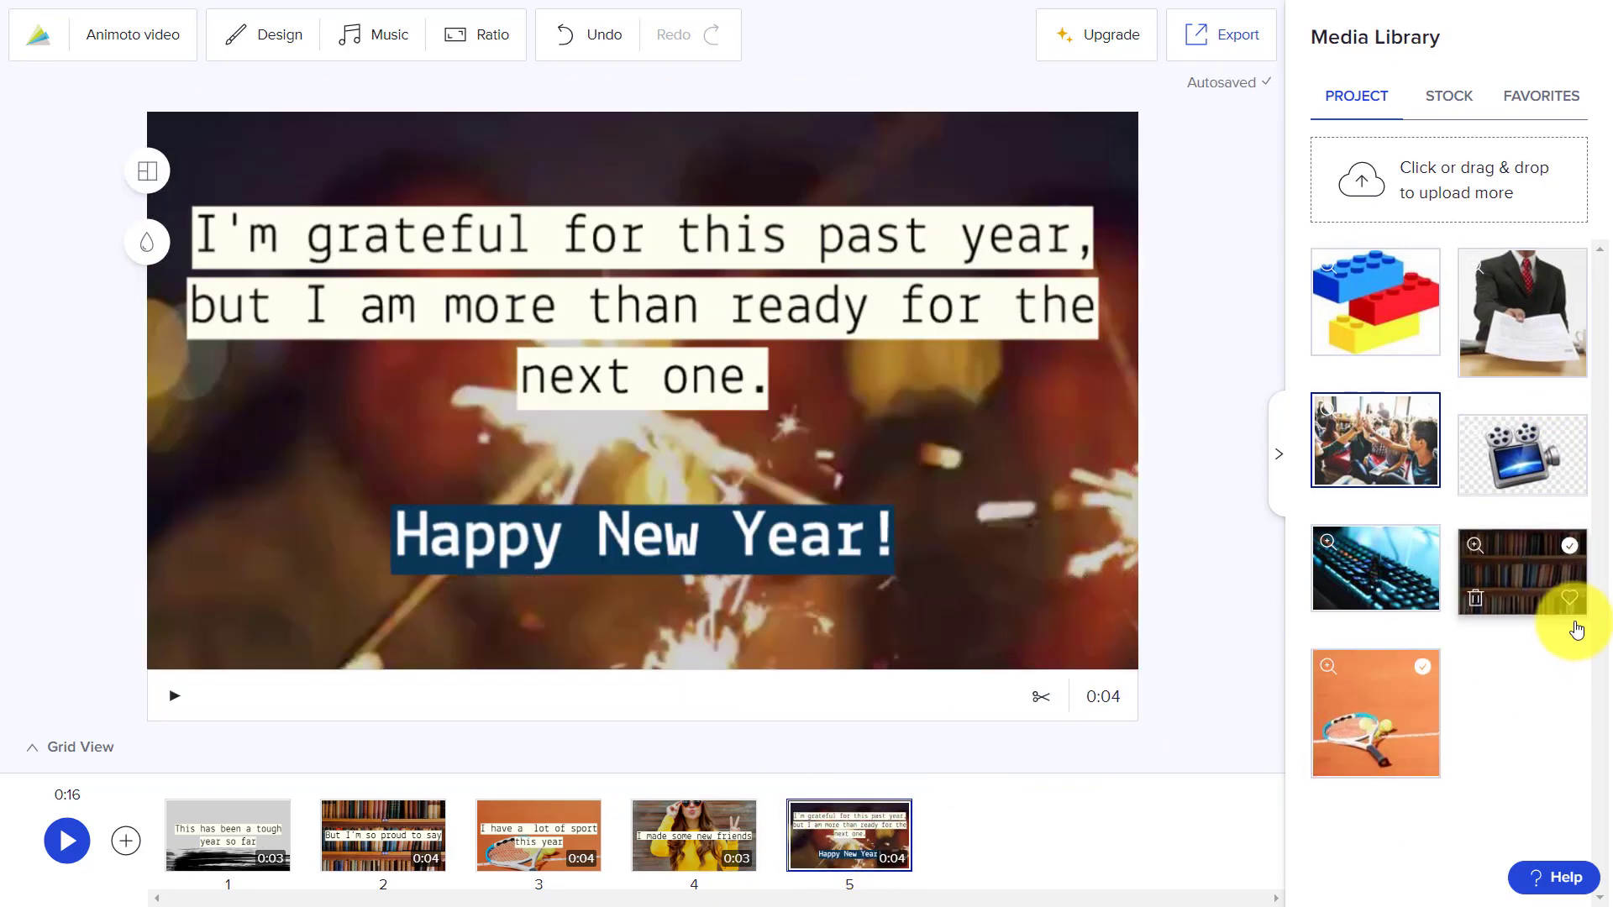
click(1432, 96)
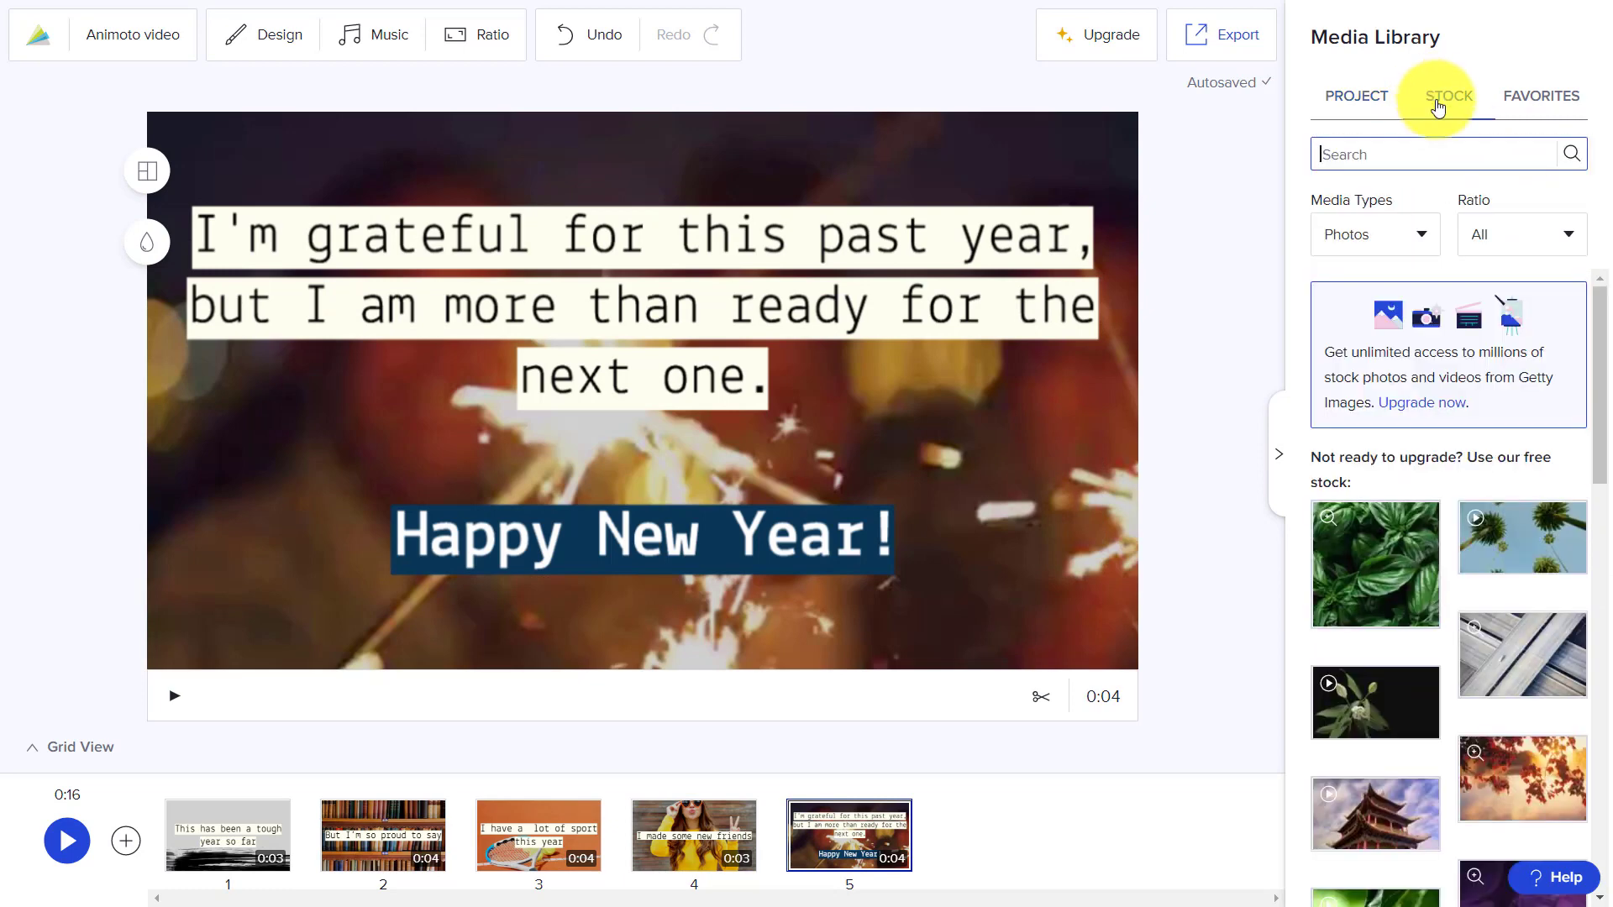
scroll(1586, 361, down, 1)
drag(1541, 475, 980, 556)
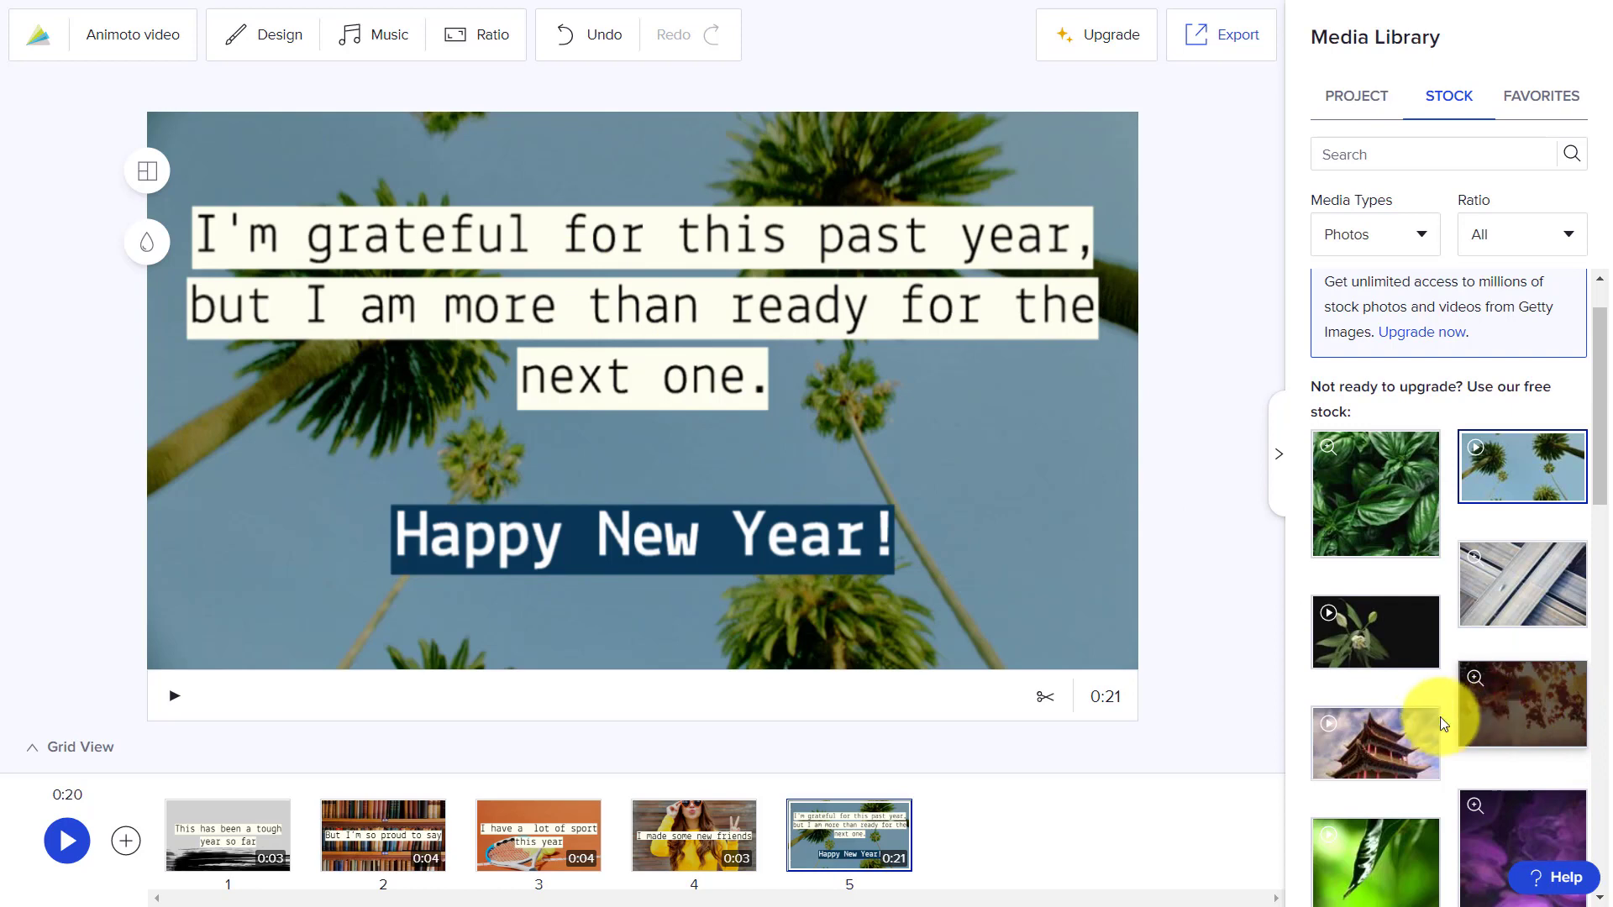
Step: Add the stock photos of the burning candle and the cathedral as two new scenes after the fifth one
drag(1594, 504, 1601, 790)
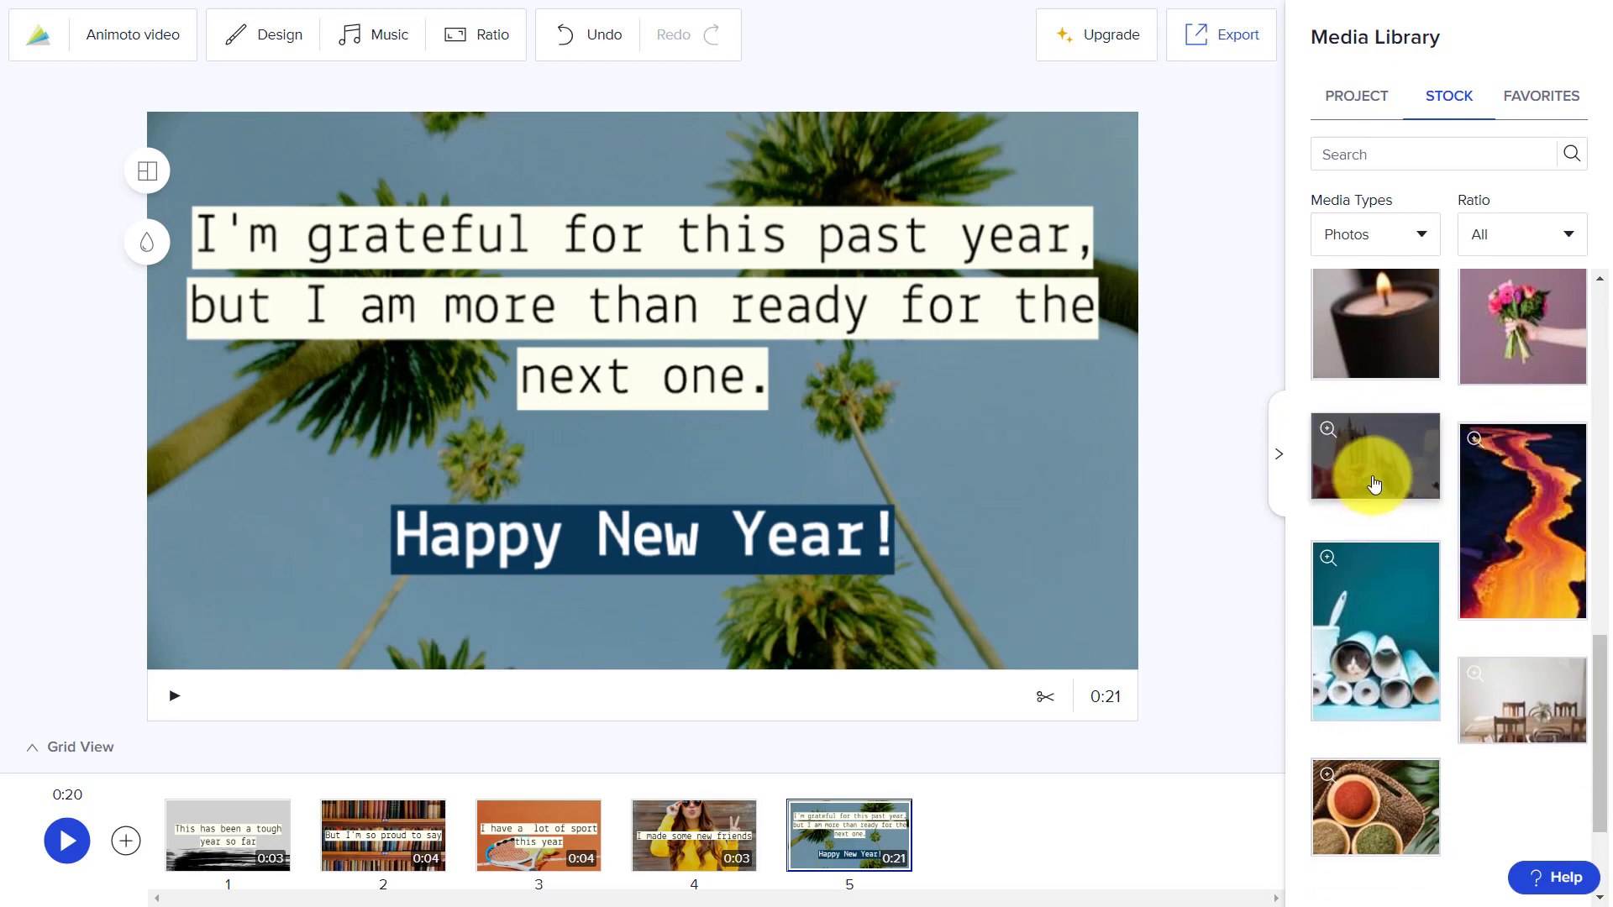
drag(1384, 361, 981, 807)
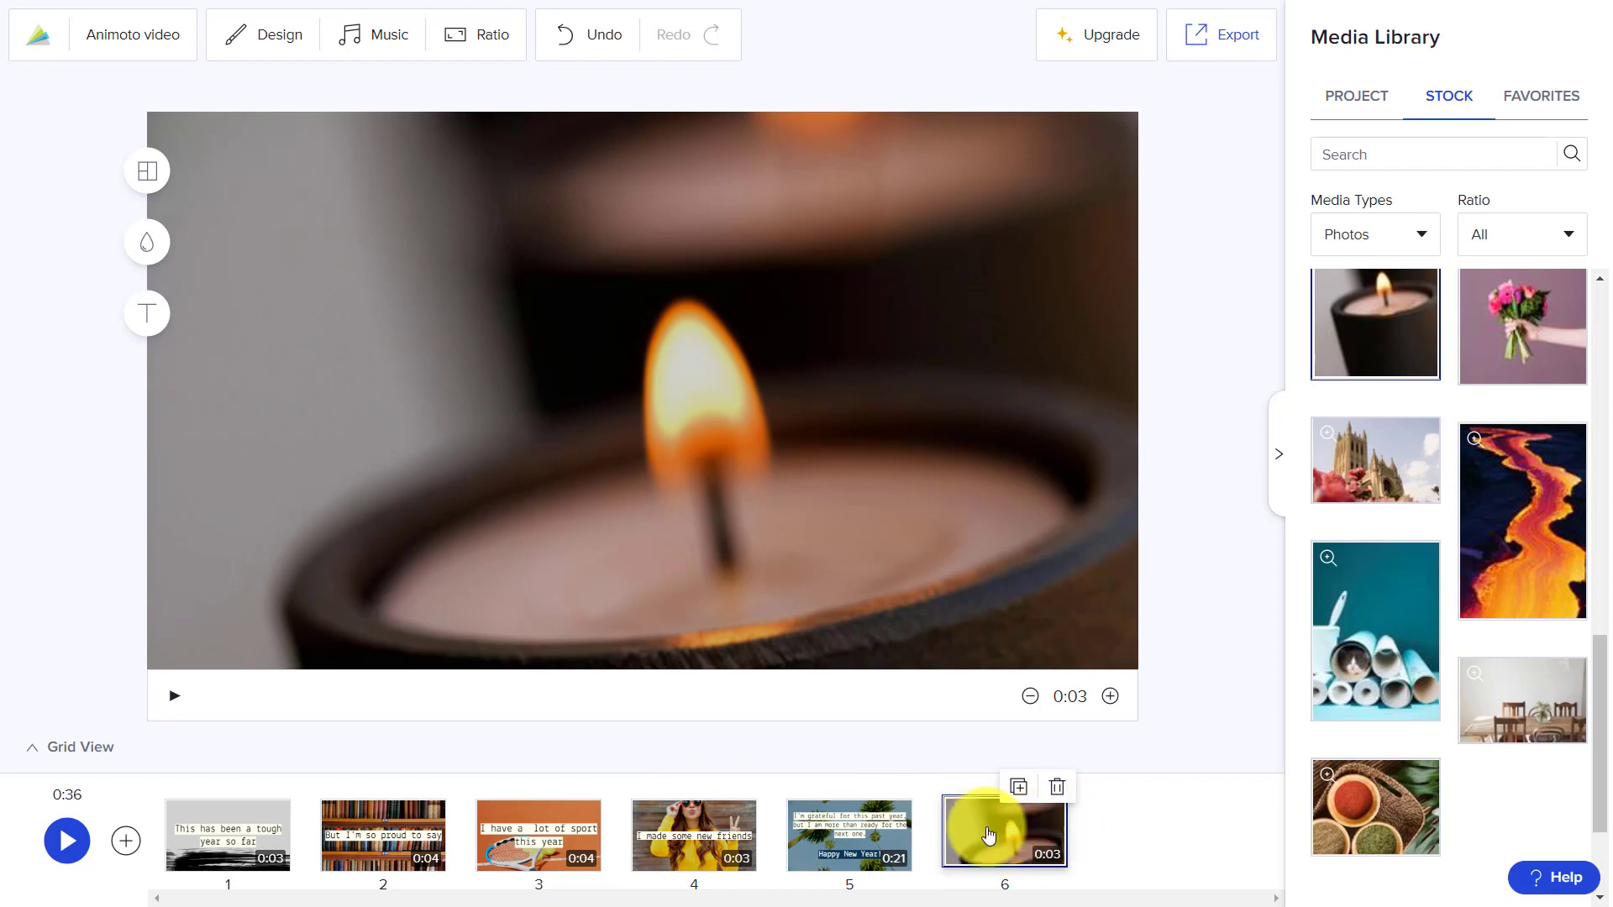
drag(1397, 454, 1137, 808)
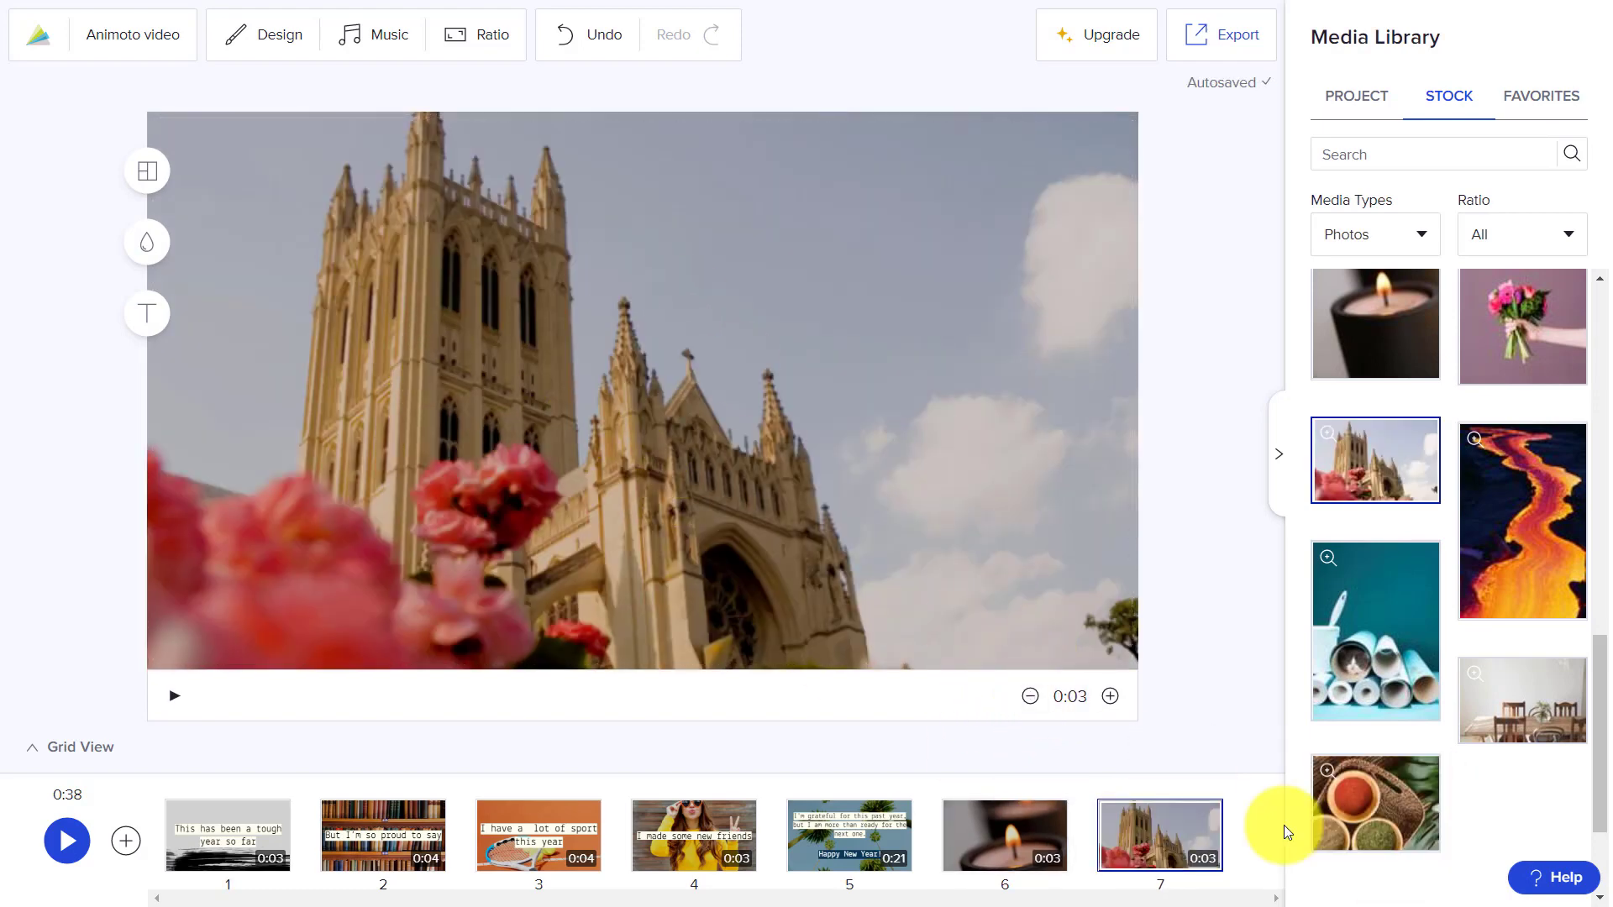
Step: Add text to the seventh scene with the cathedral photo and remove its subtitle line
mouse_move(1191, 832)
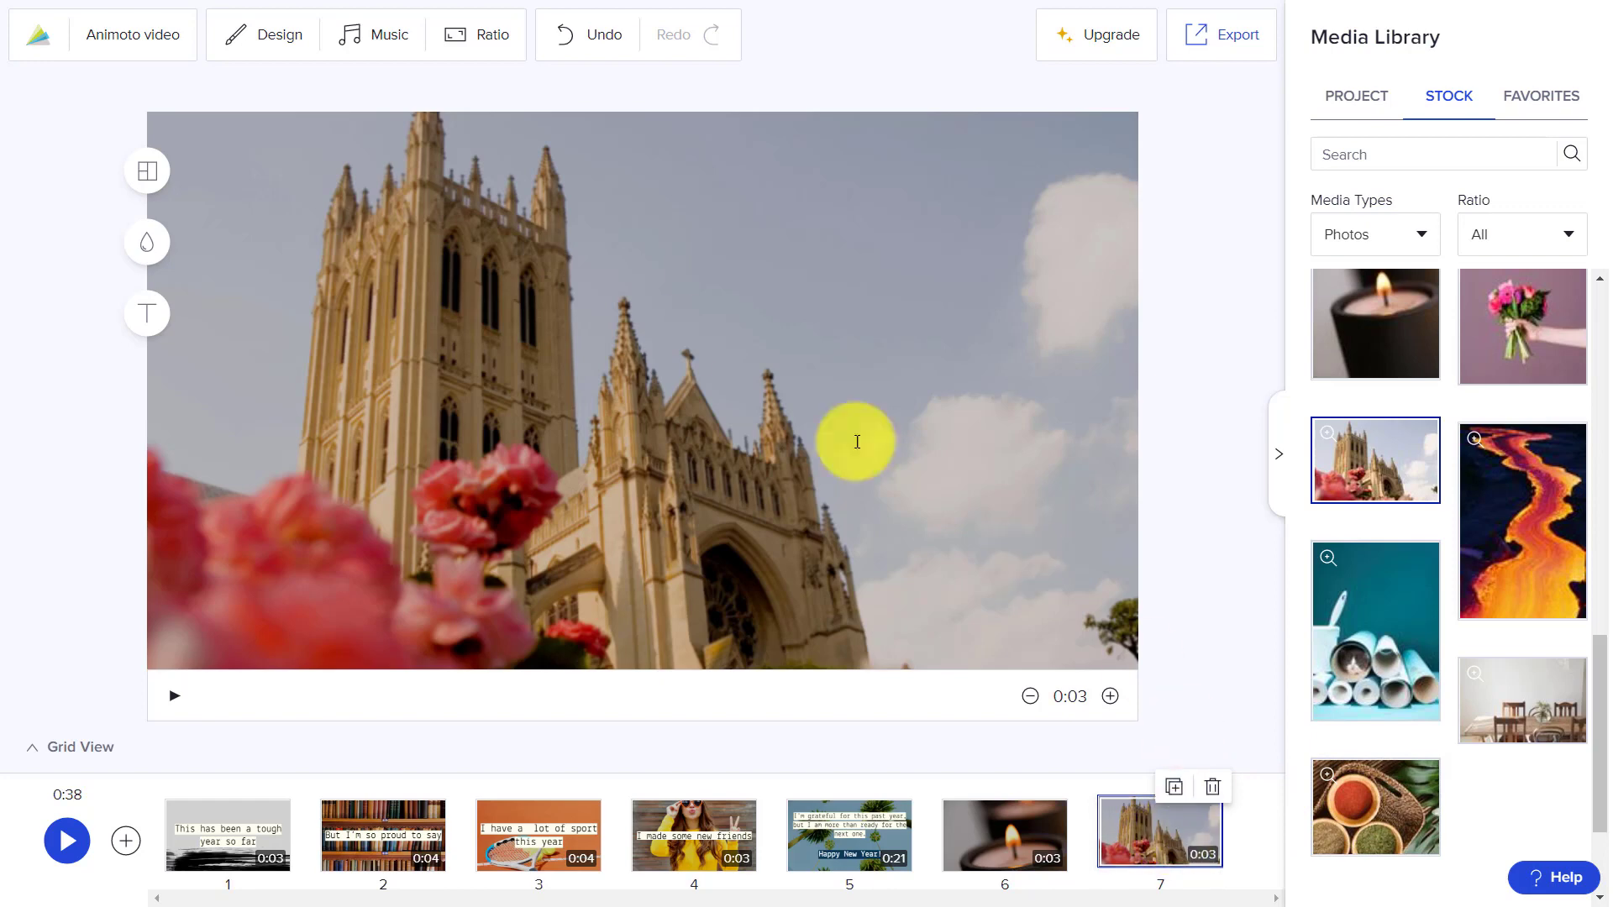
click(144, 321)
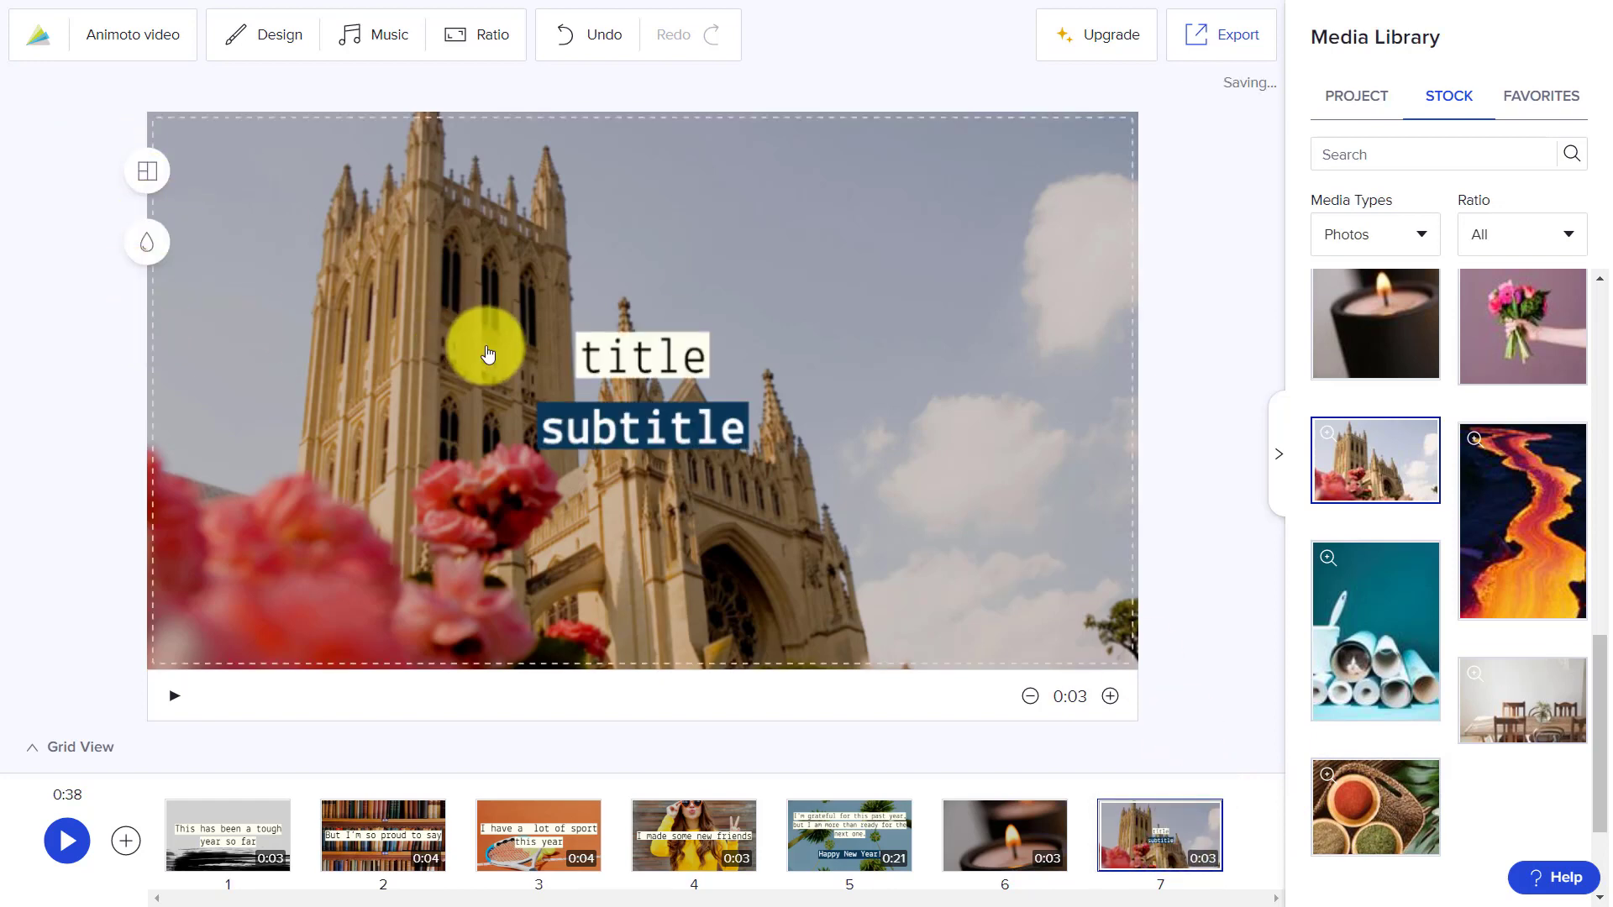
click(626, 428)
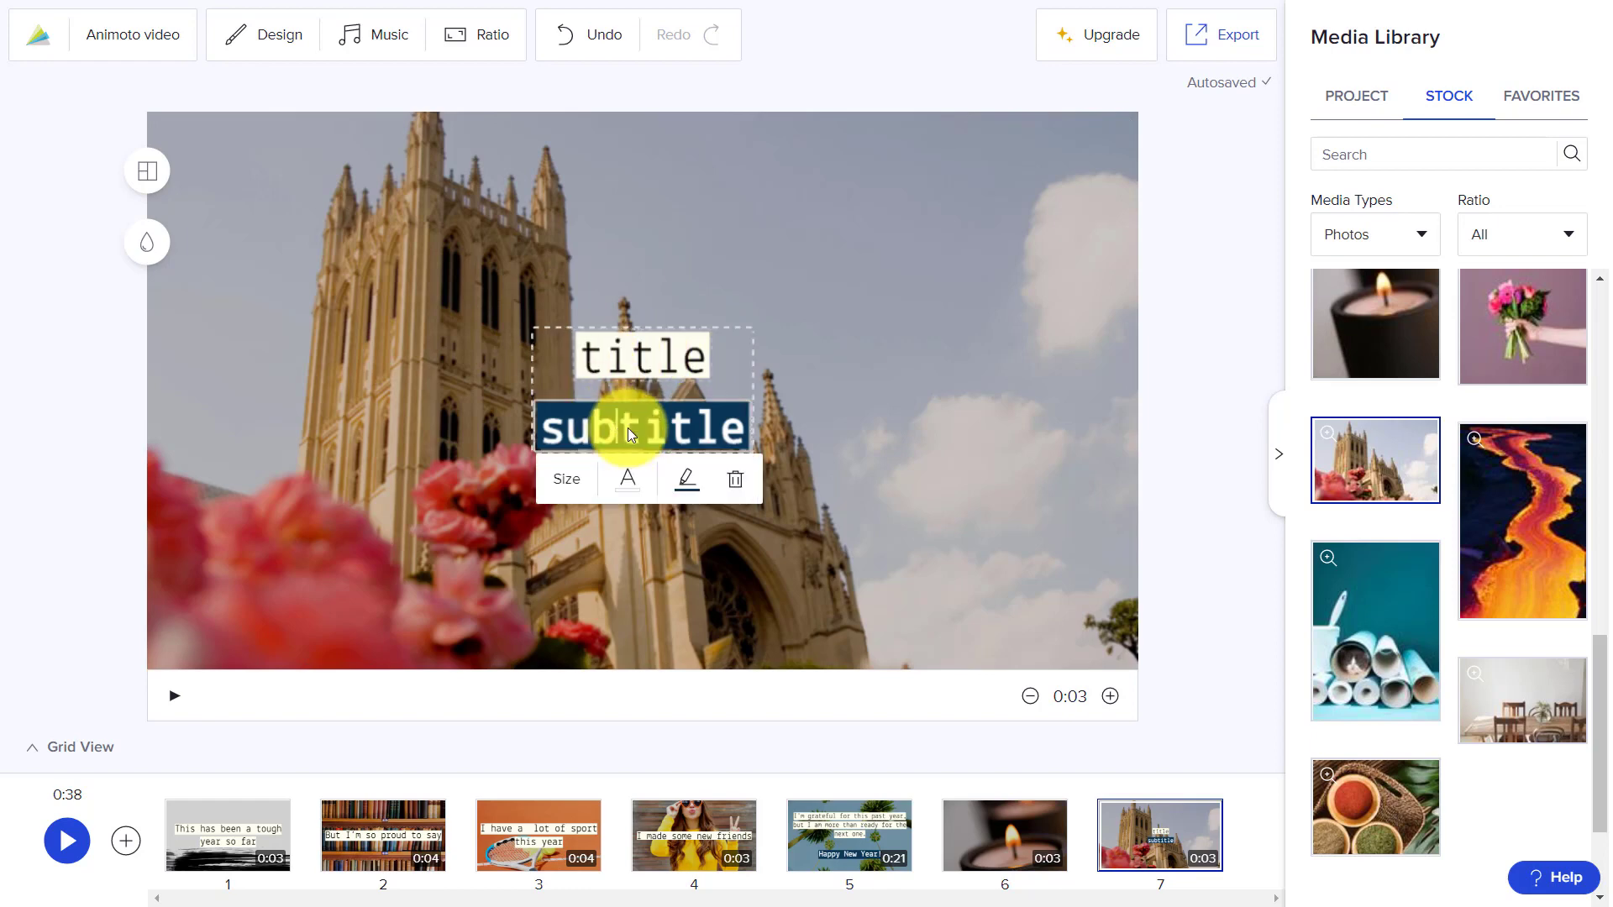
click(735, 485)
Step: Replace the cathedral scene's title with "I visited some lovely places in the UK because I could not travel"
click(698, 390)
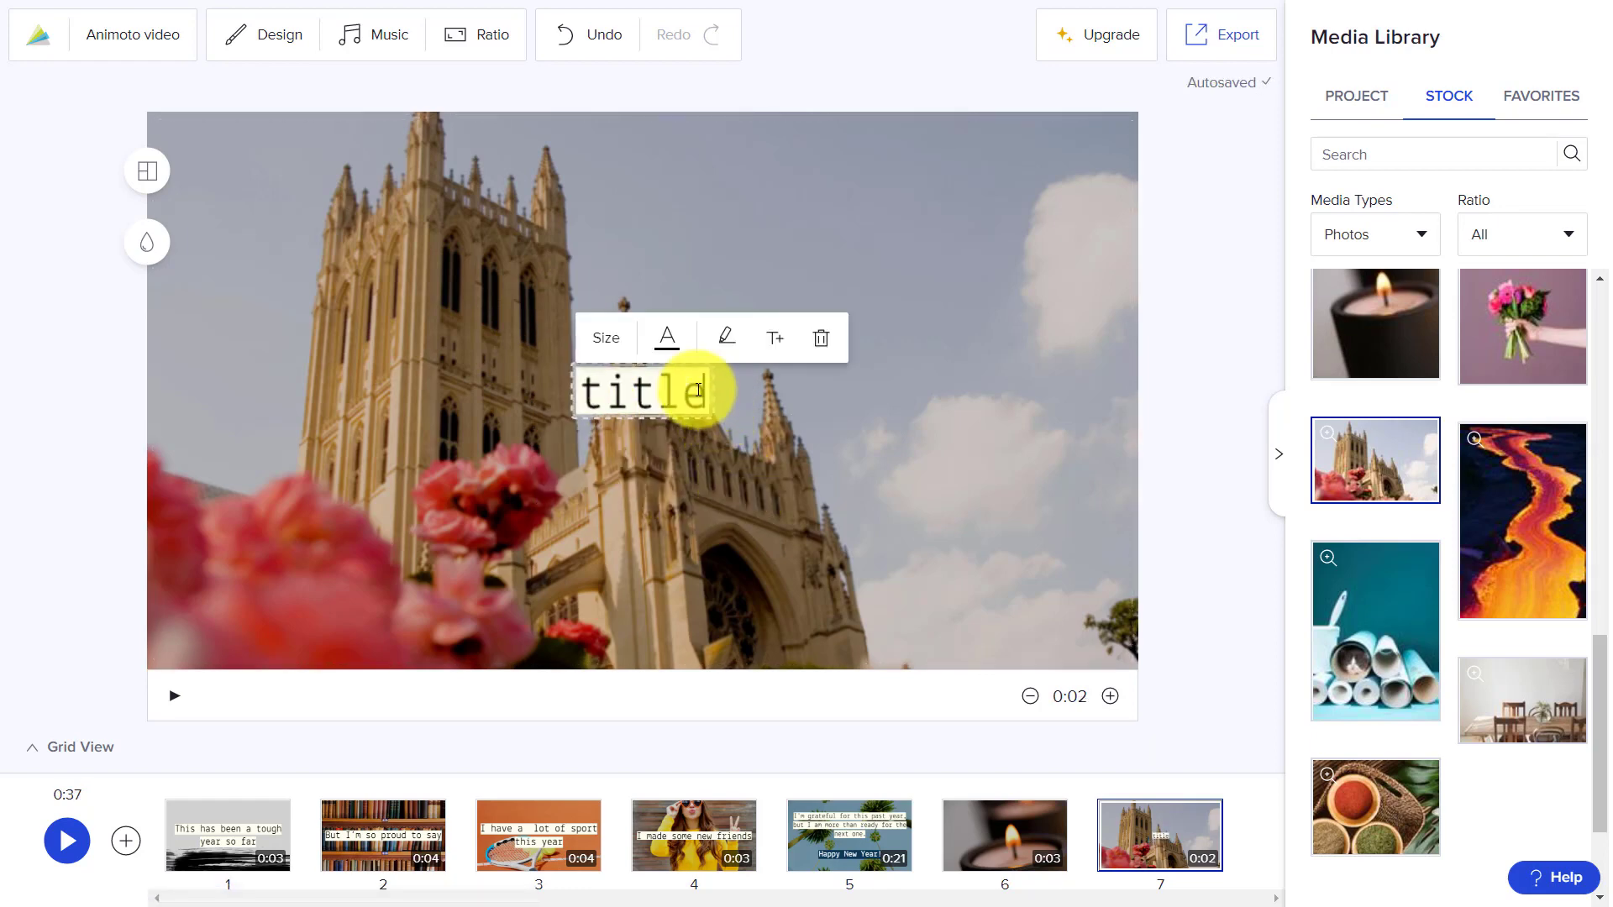
key(BackSpace)
key(BackSpace)
key(BackSpace)
key(BackSpace)
key(BackSpace)
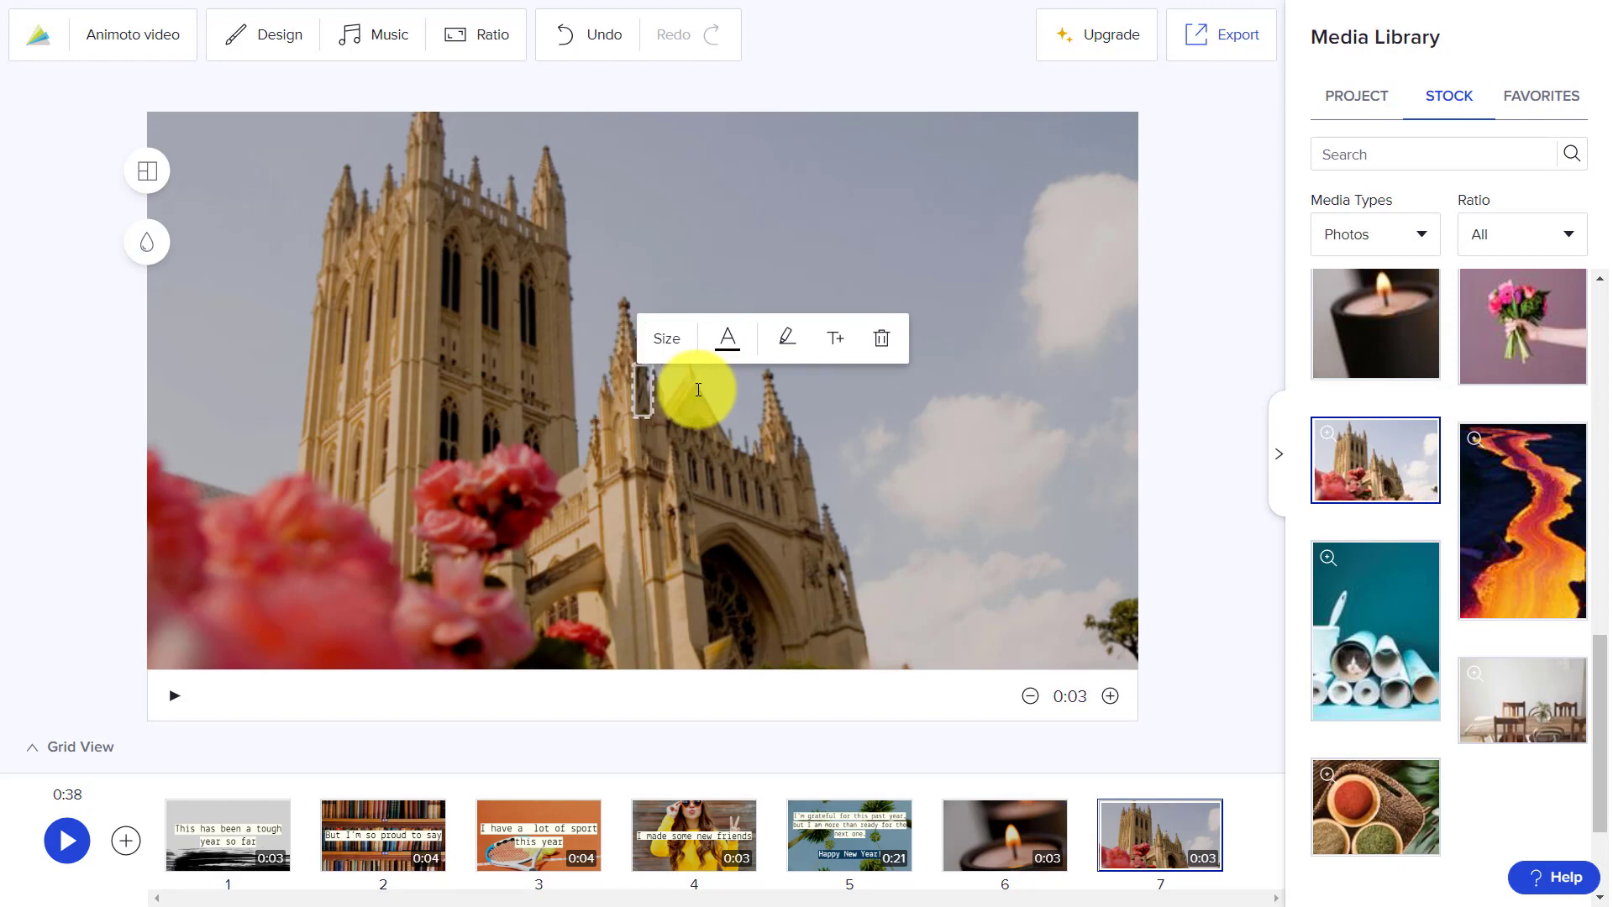
text(I visi)
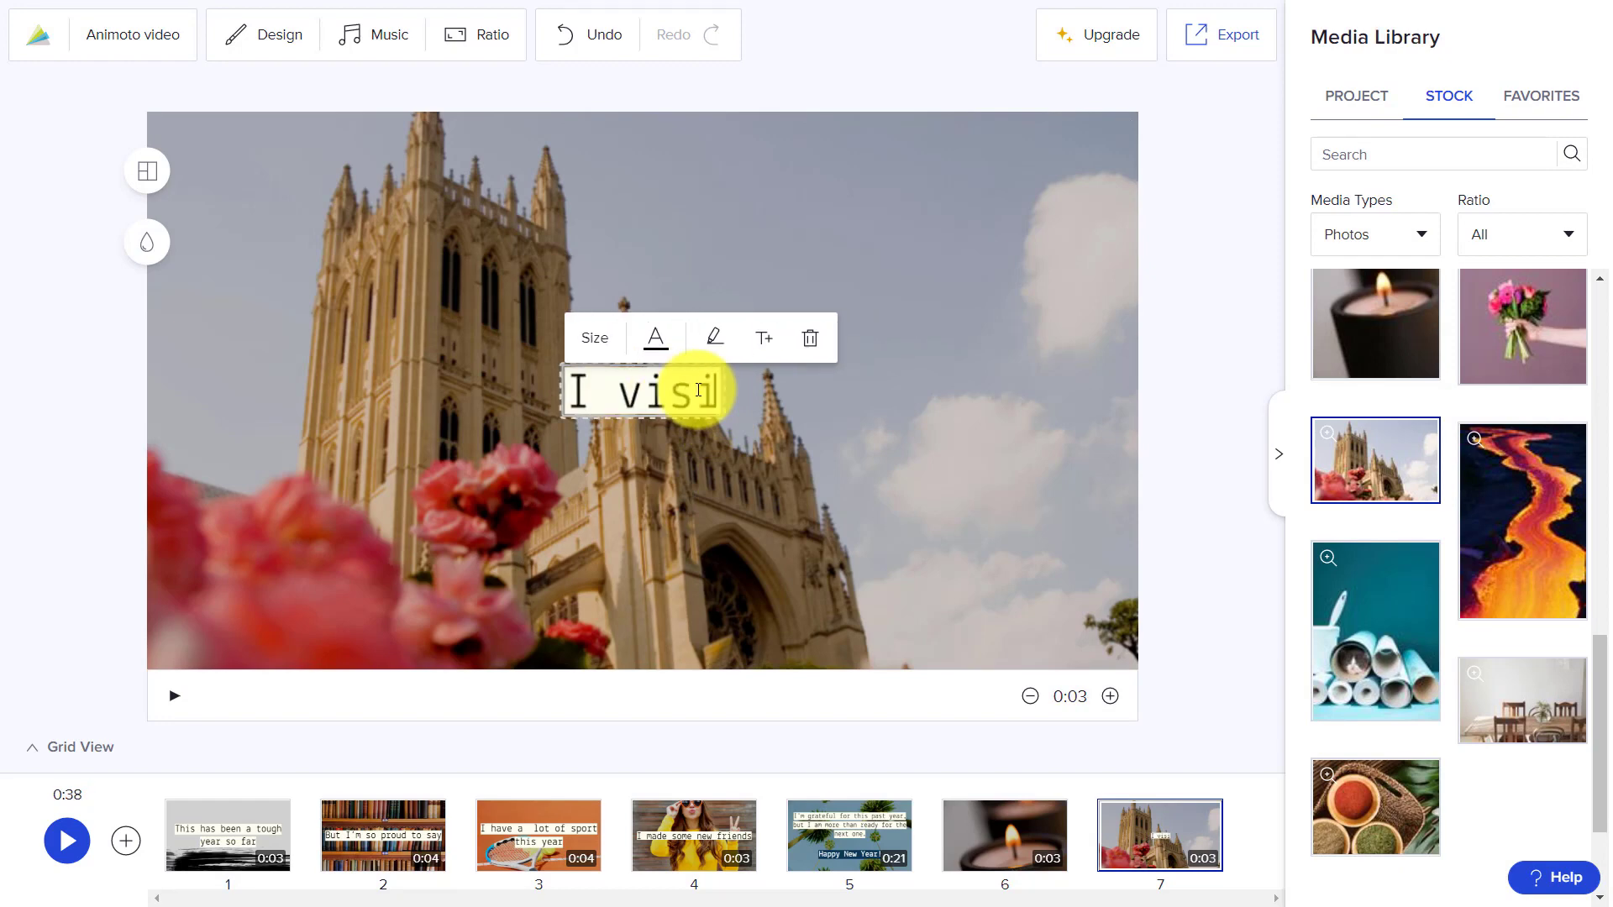
text(ted some lo)
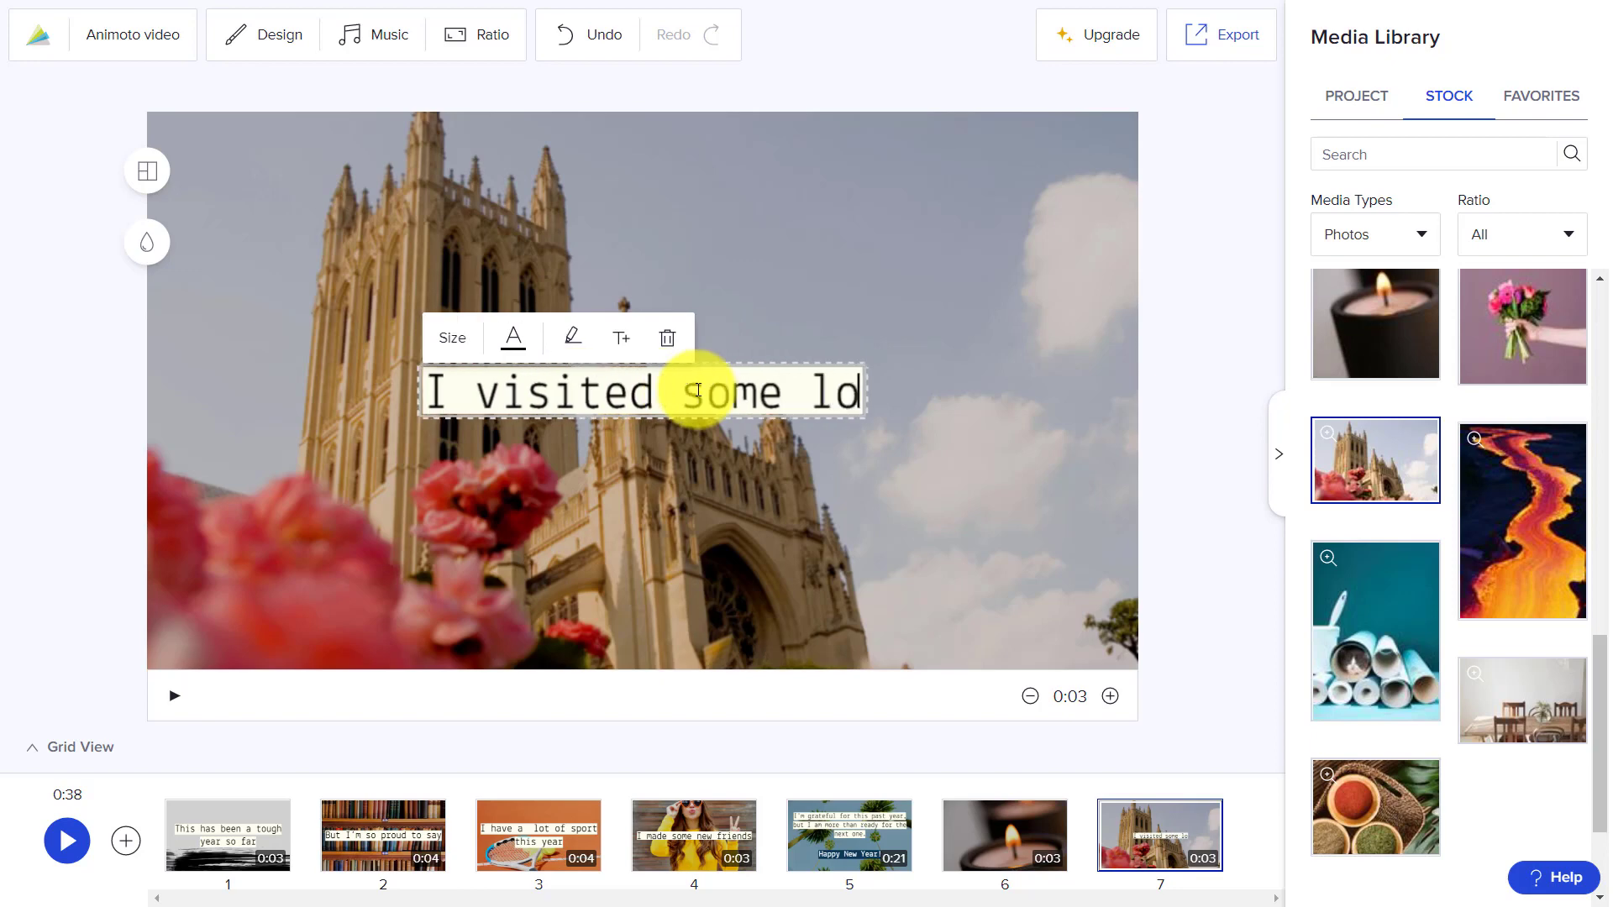
text(vely praces in th)
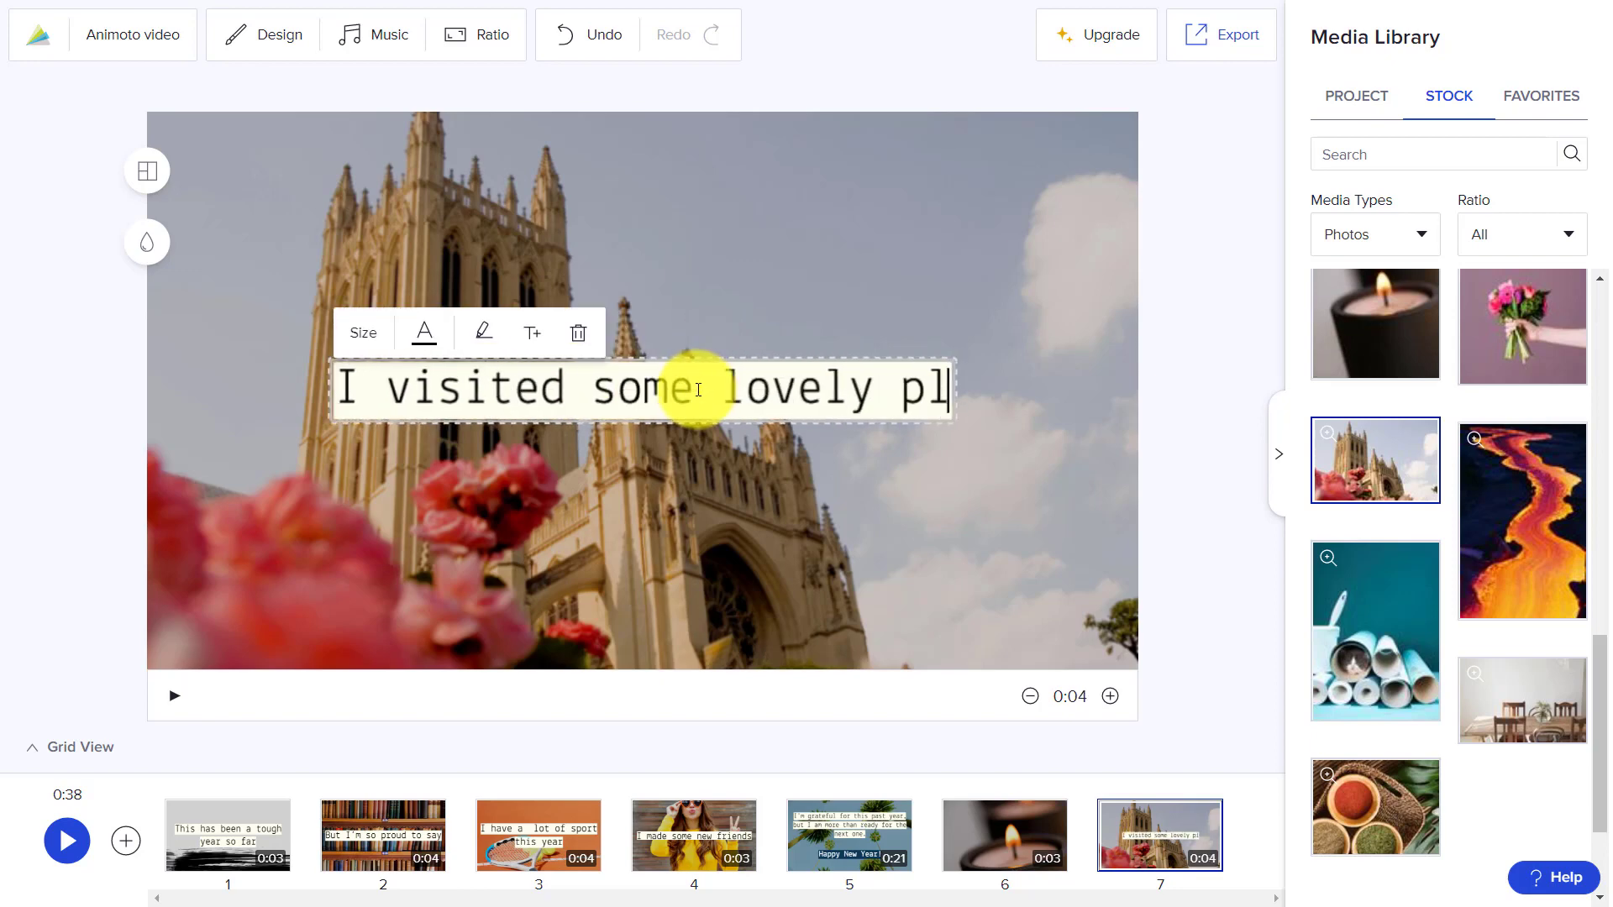
text(e y)
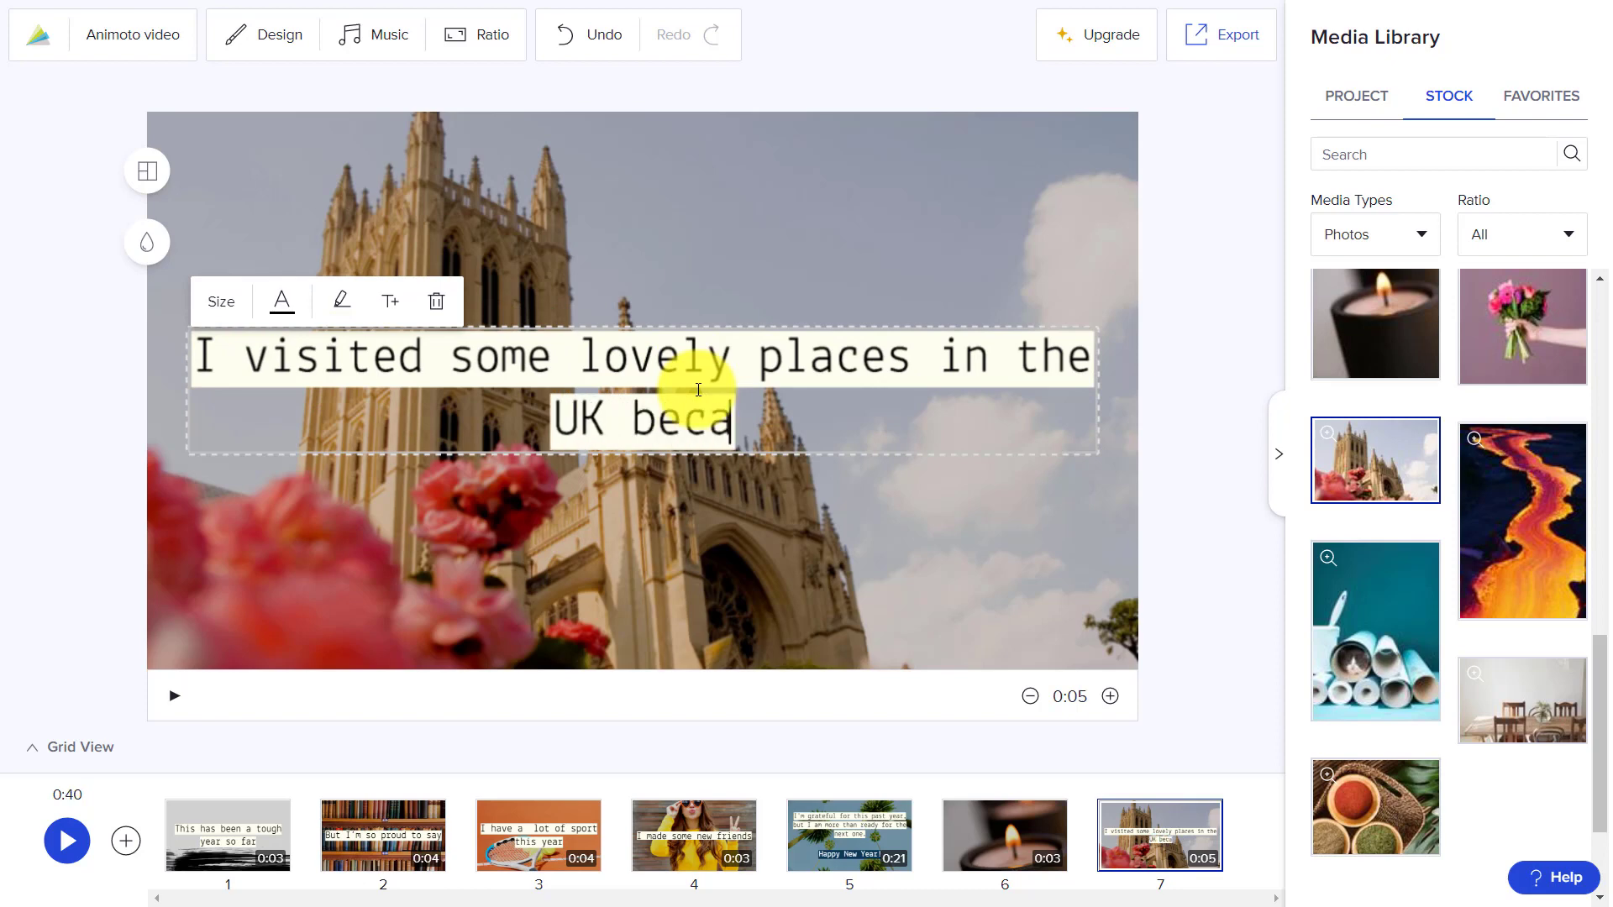
text(K because I coud)
key(BackSpace)
text(l)
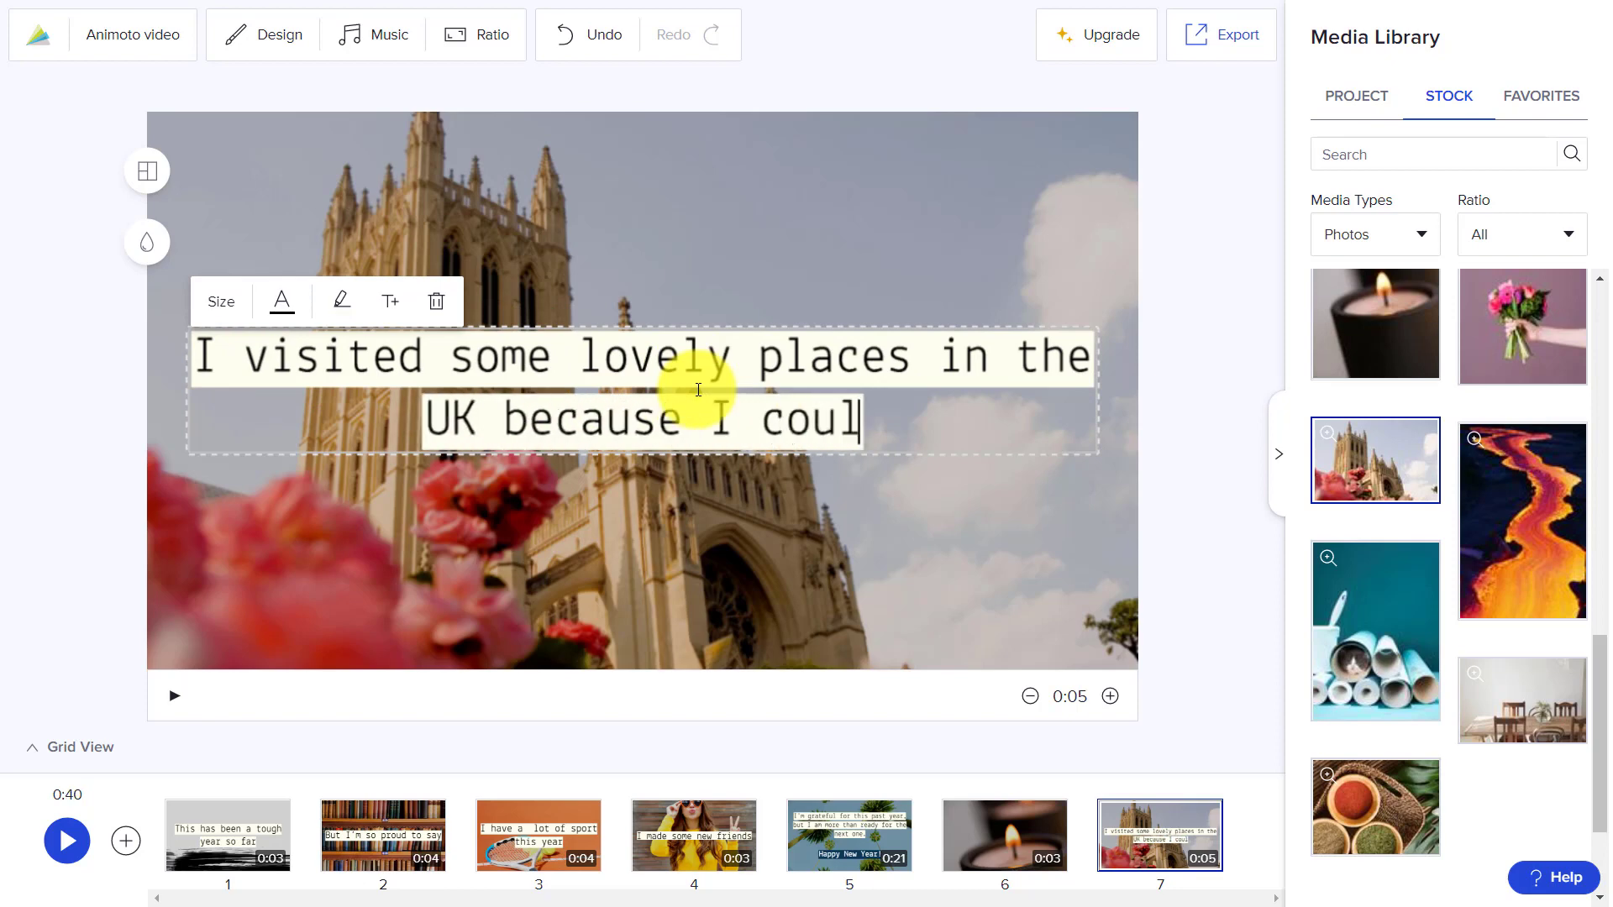
text(d not travel)
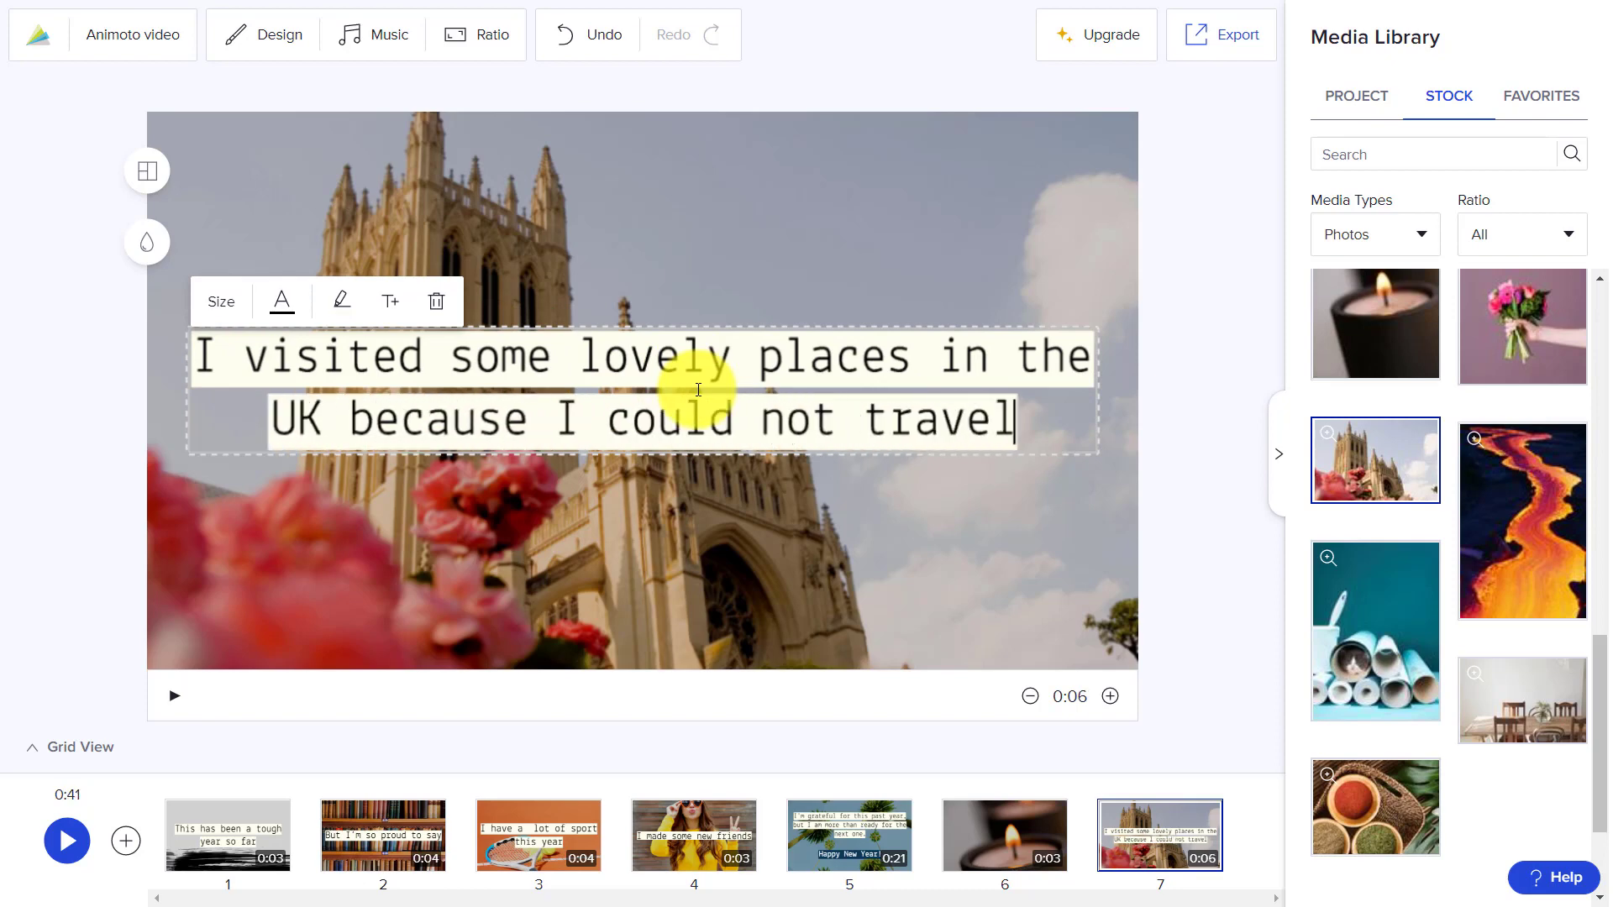
click(260, 813)
click(361, 828)
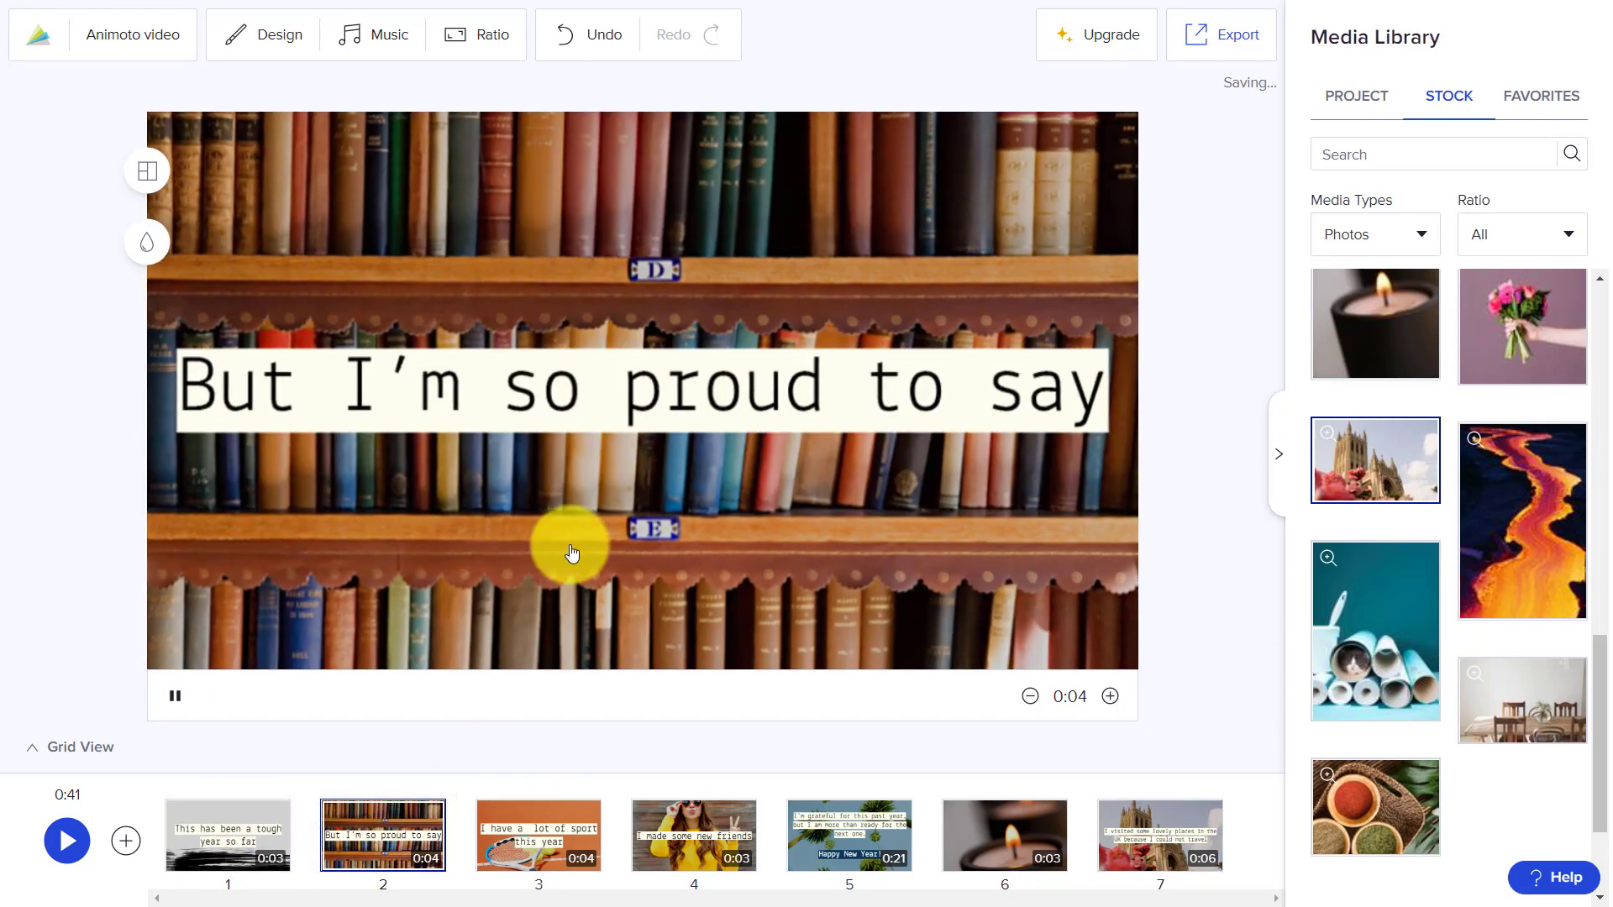
click(702, 853)
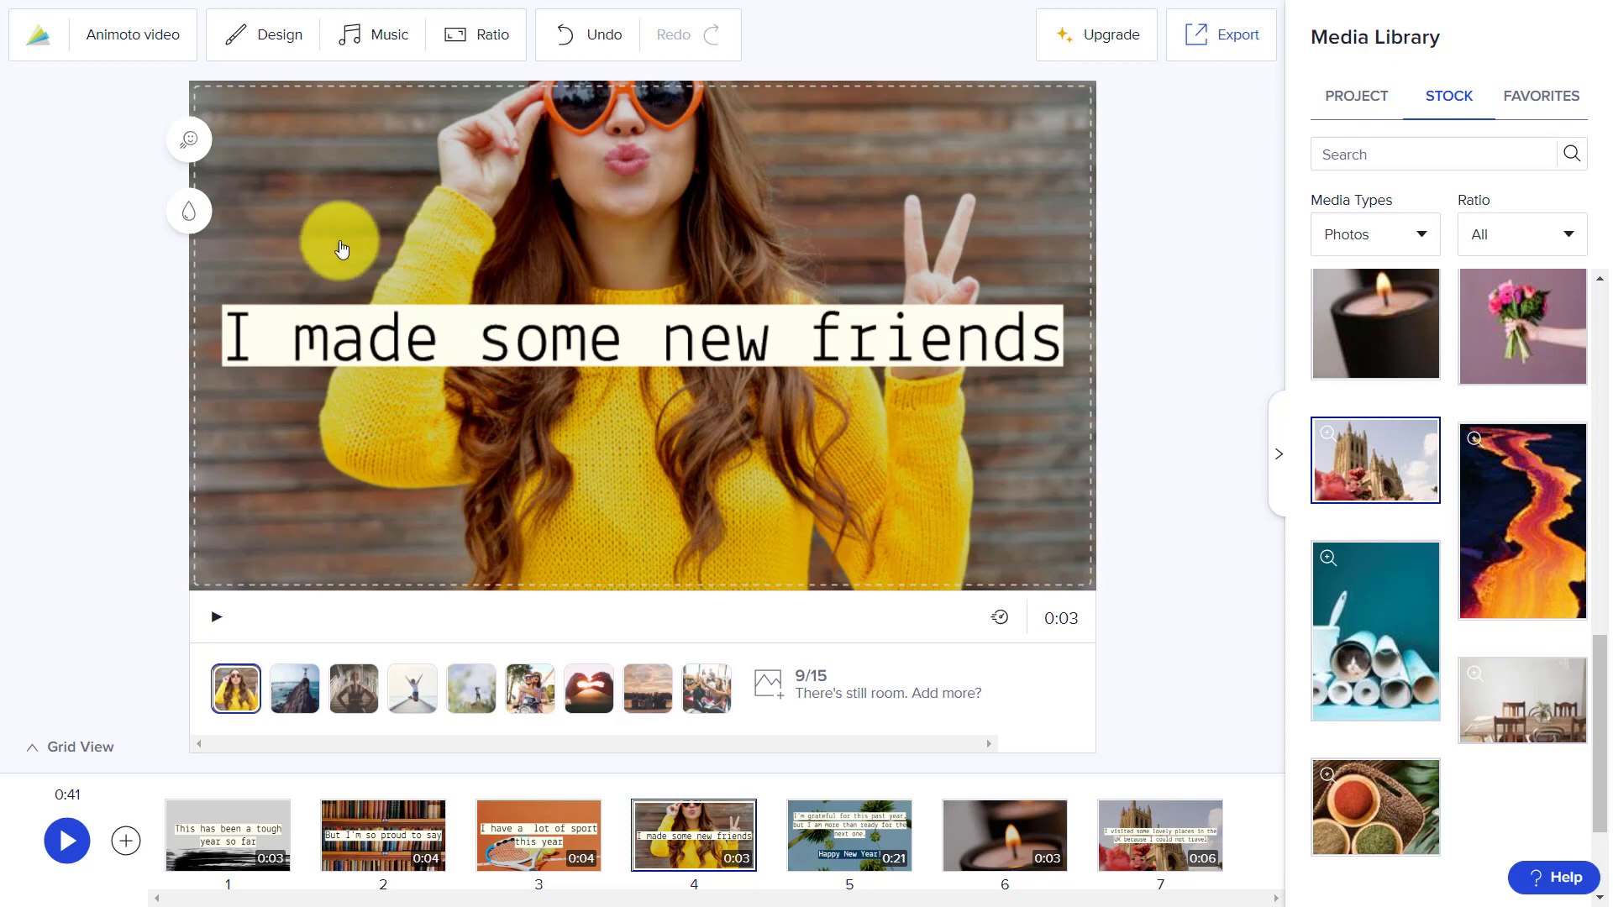
Step: Apply the black-and-white design theme with torn yellow text highlights and the WorkSans font to the whole video
click(280, 37)
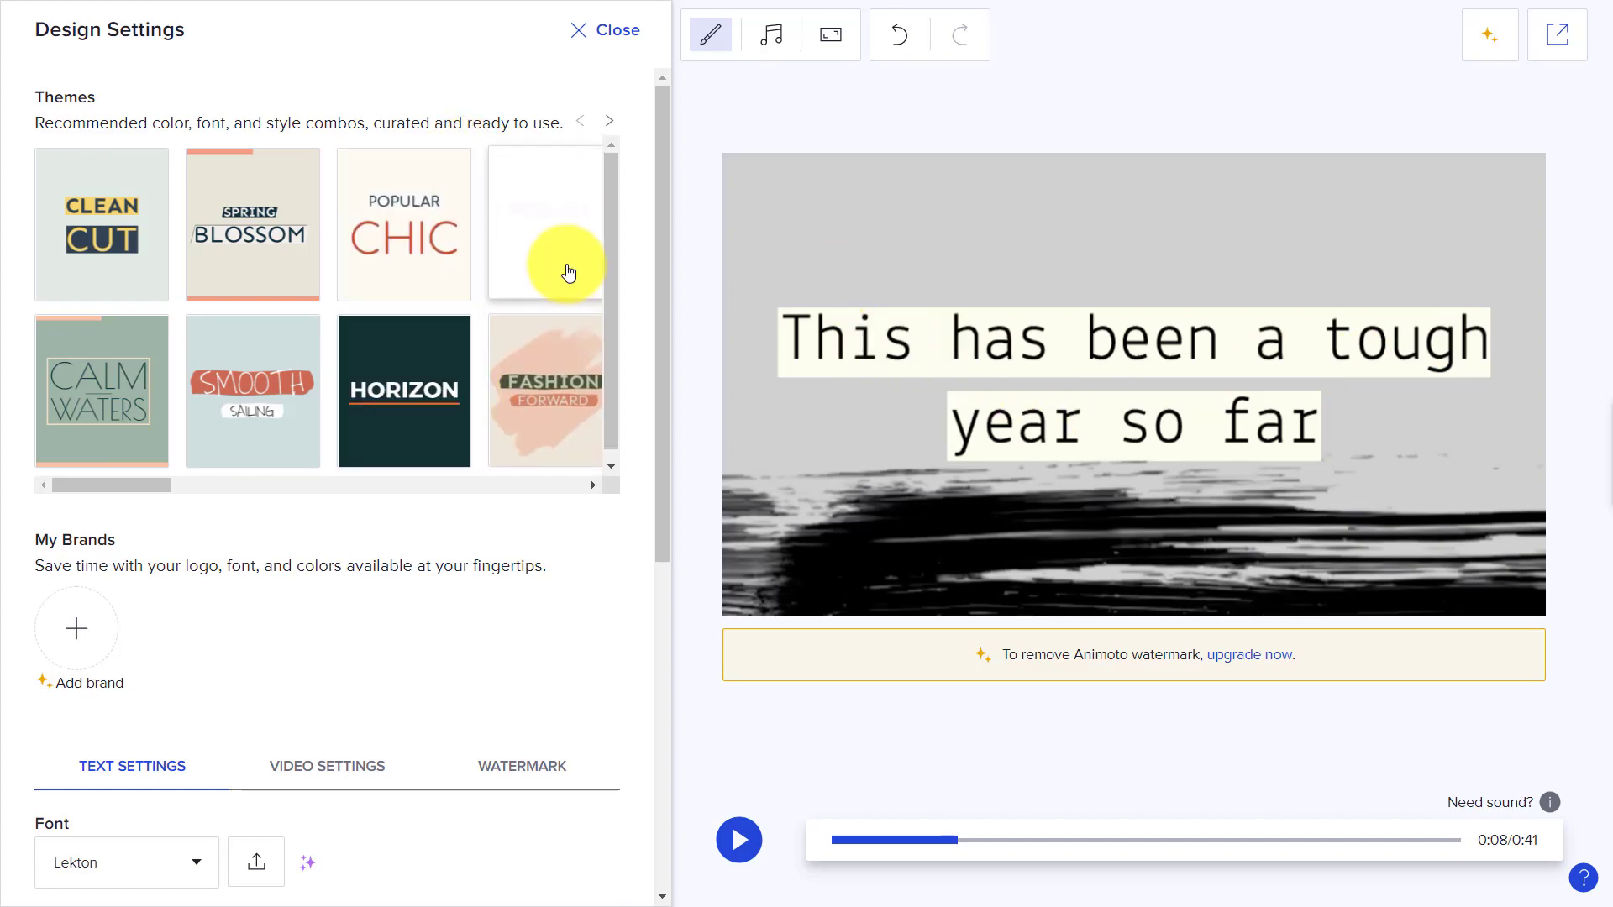
click(546, 227)
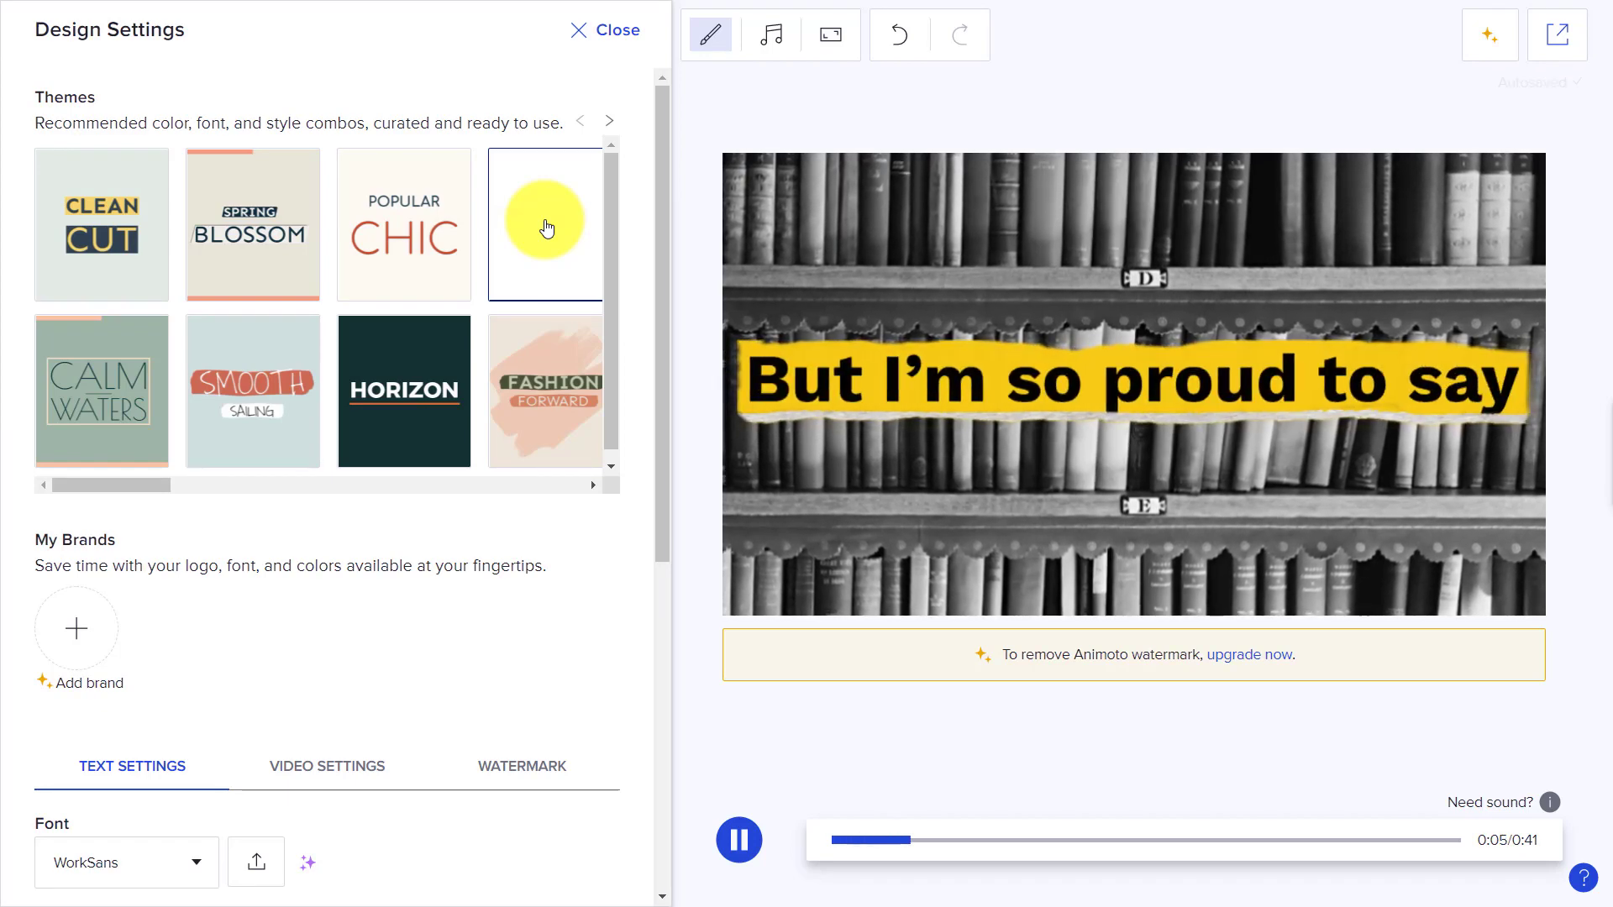
click(619, 33)
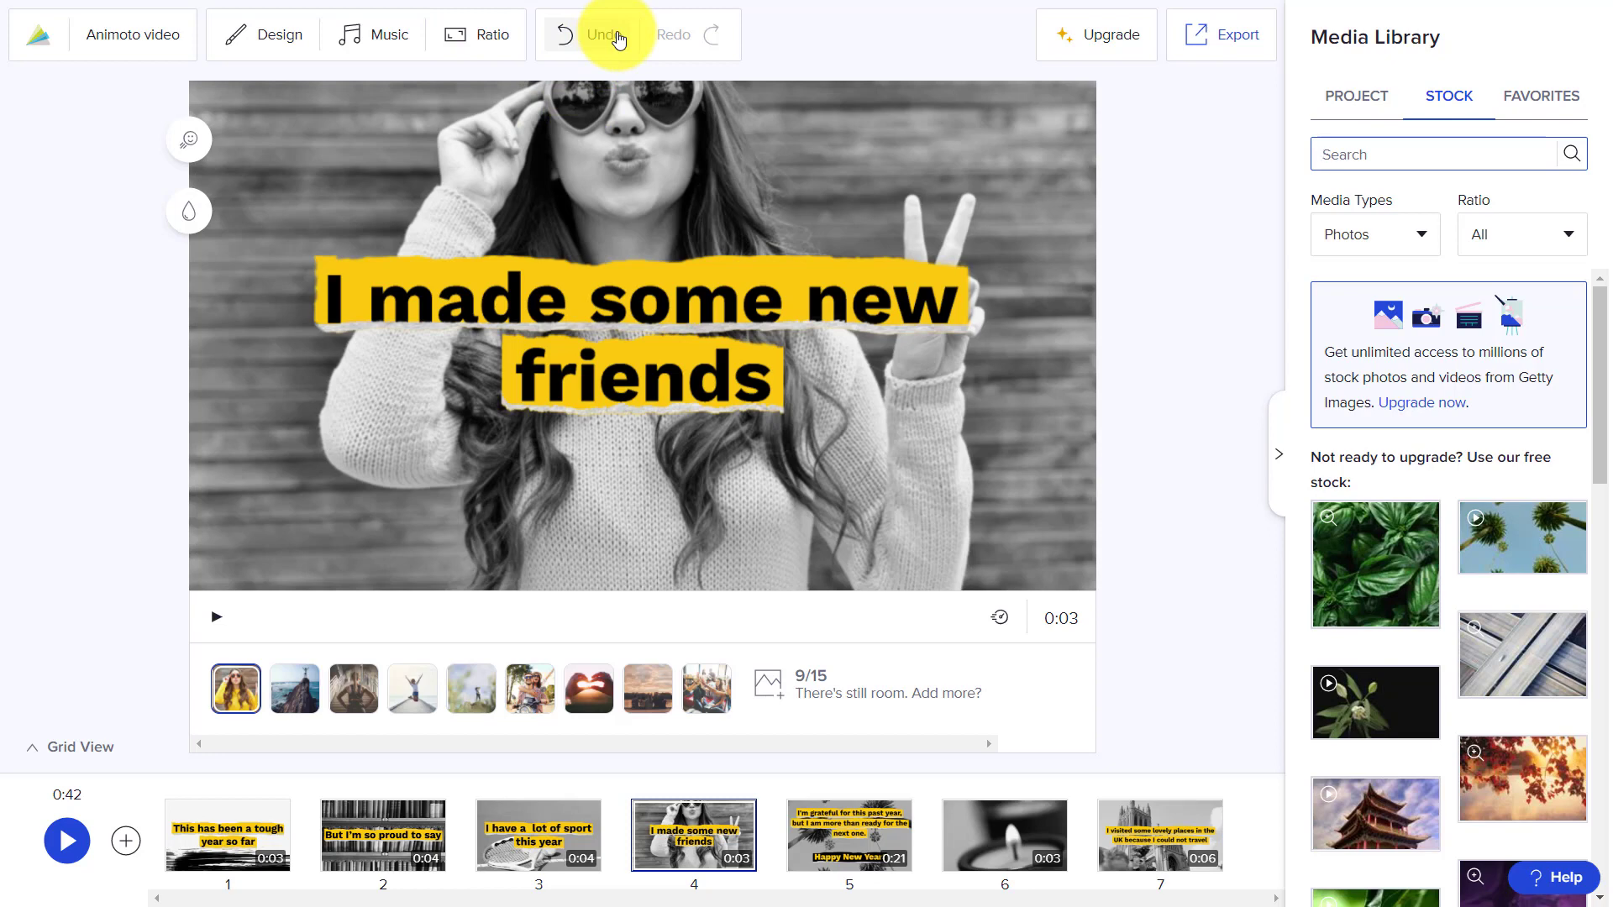
Step: Remove the current background song and use "Hip Hop Santa" from the Fun mood as the video's music
click(391, 37)
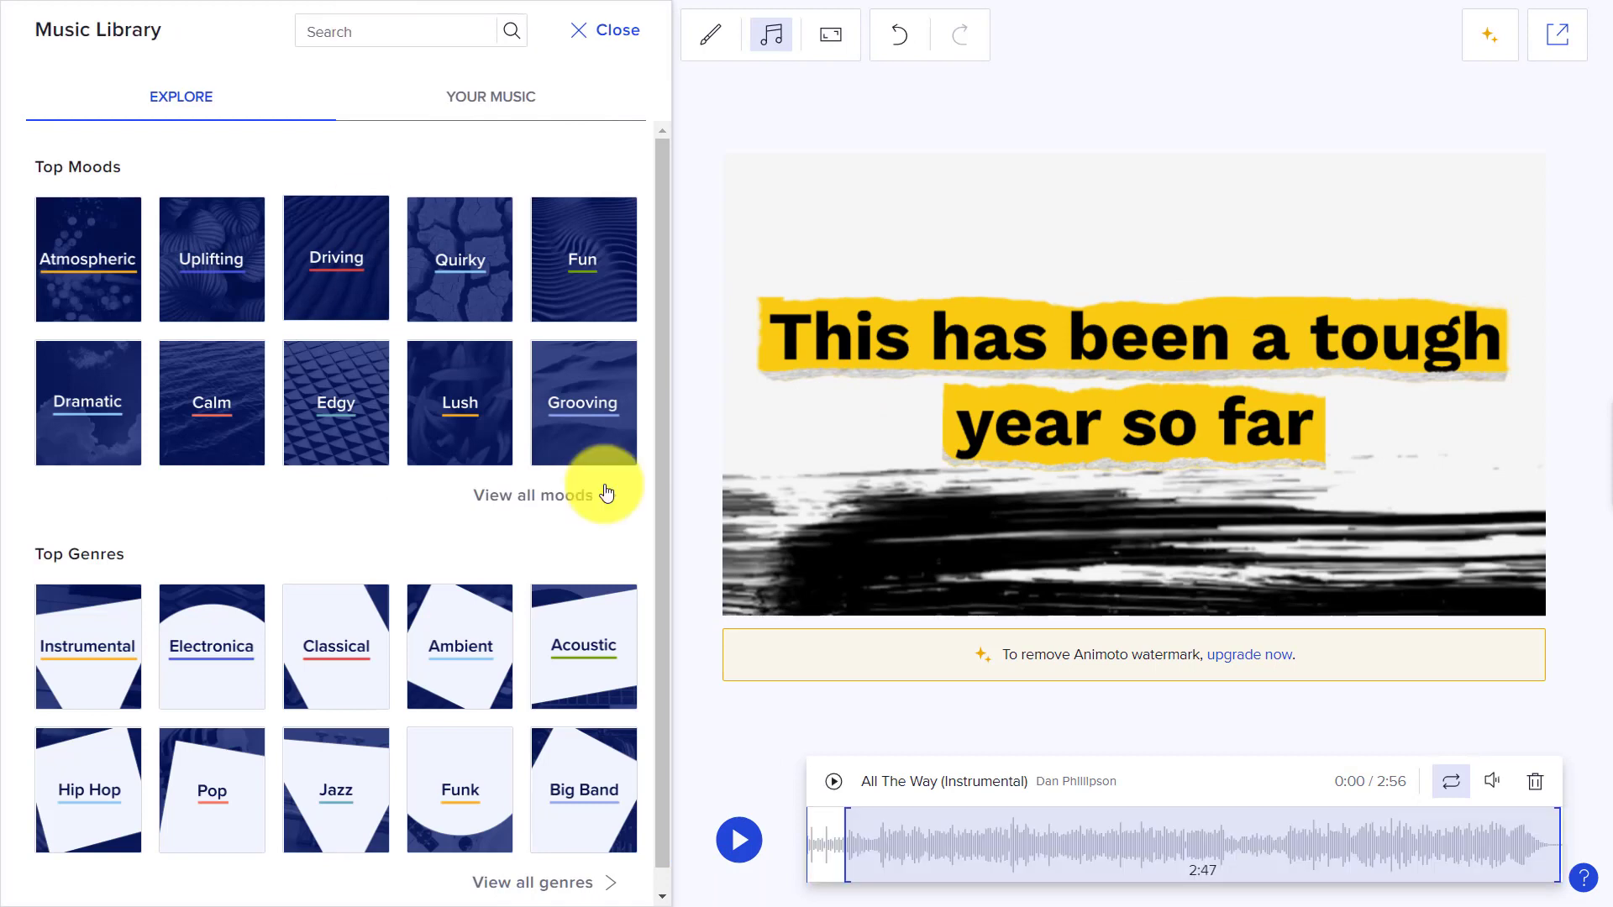
click(1536, 783)
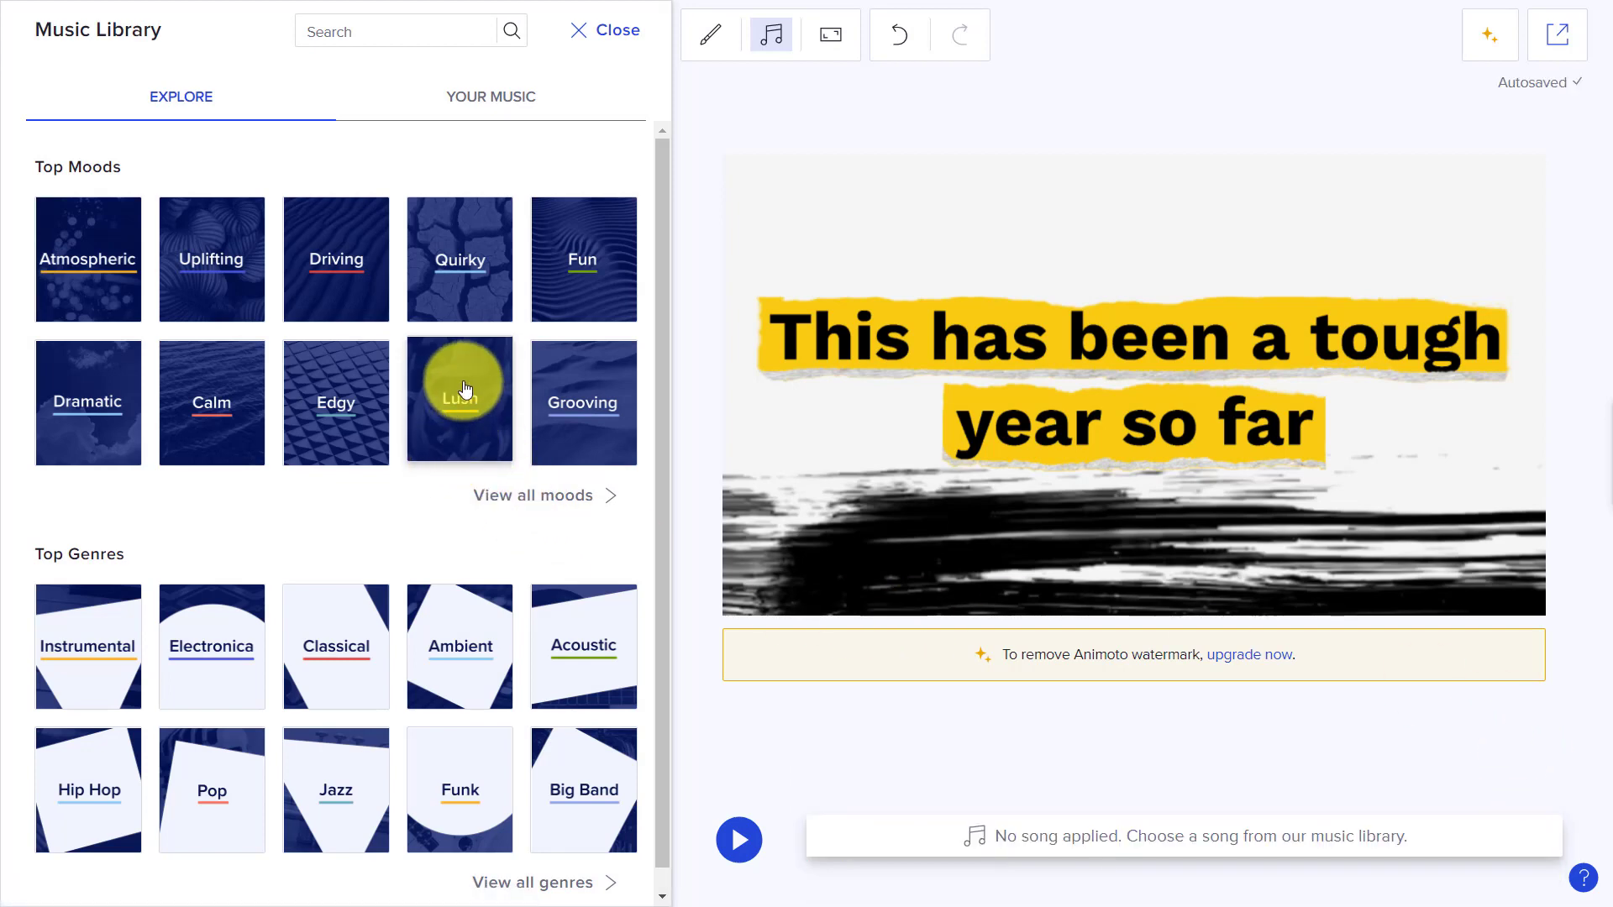
click(577, 277)
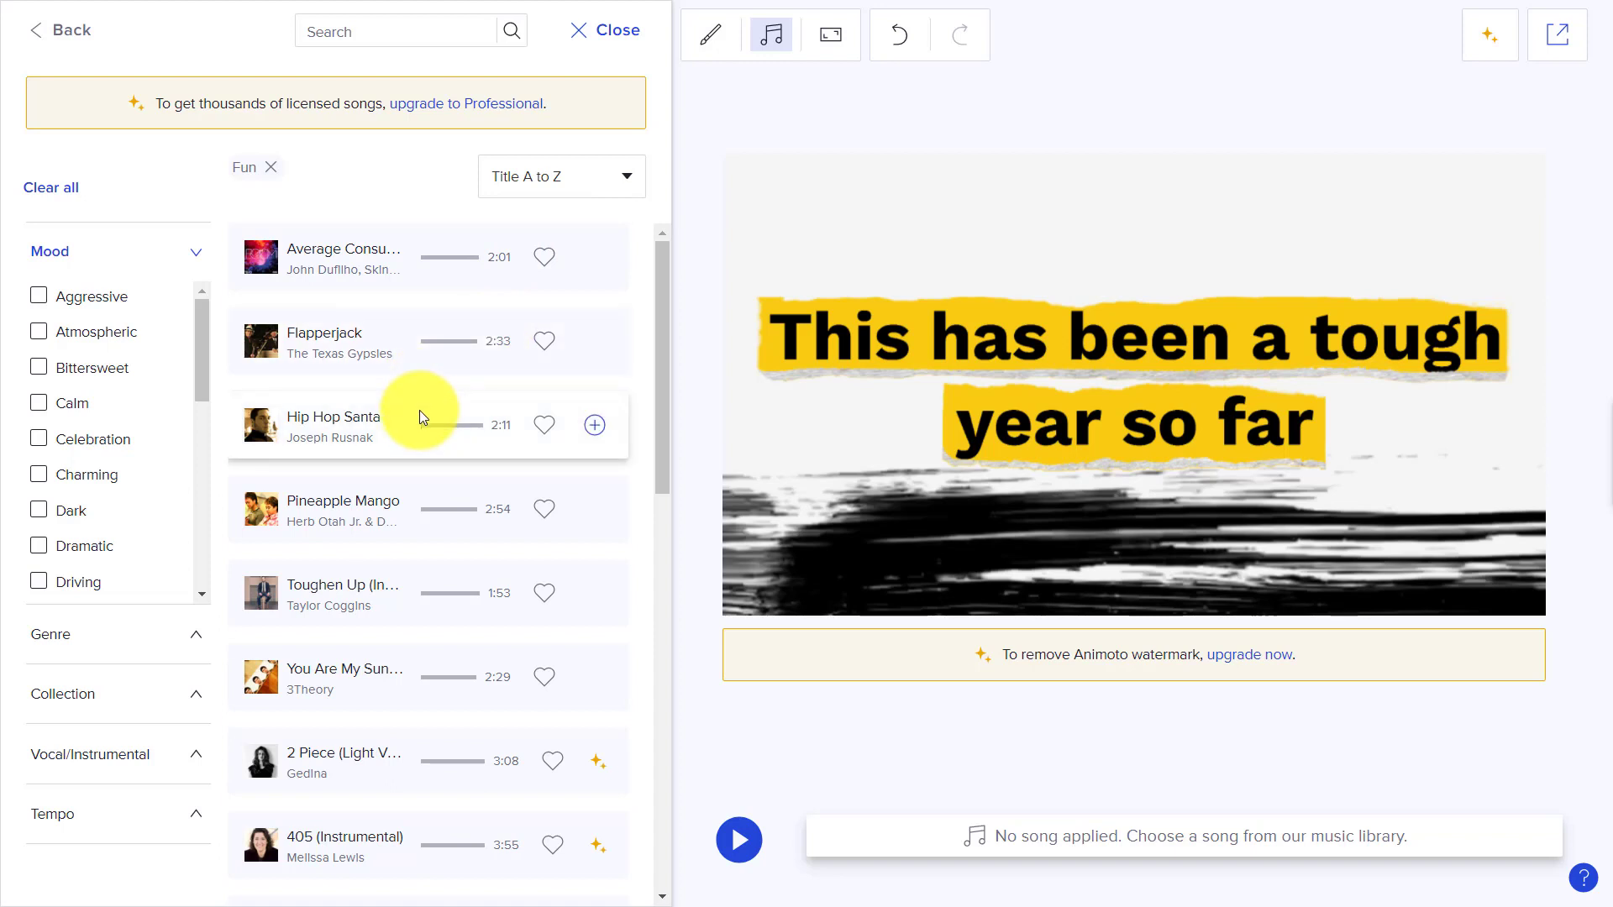
click(594, 426)
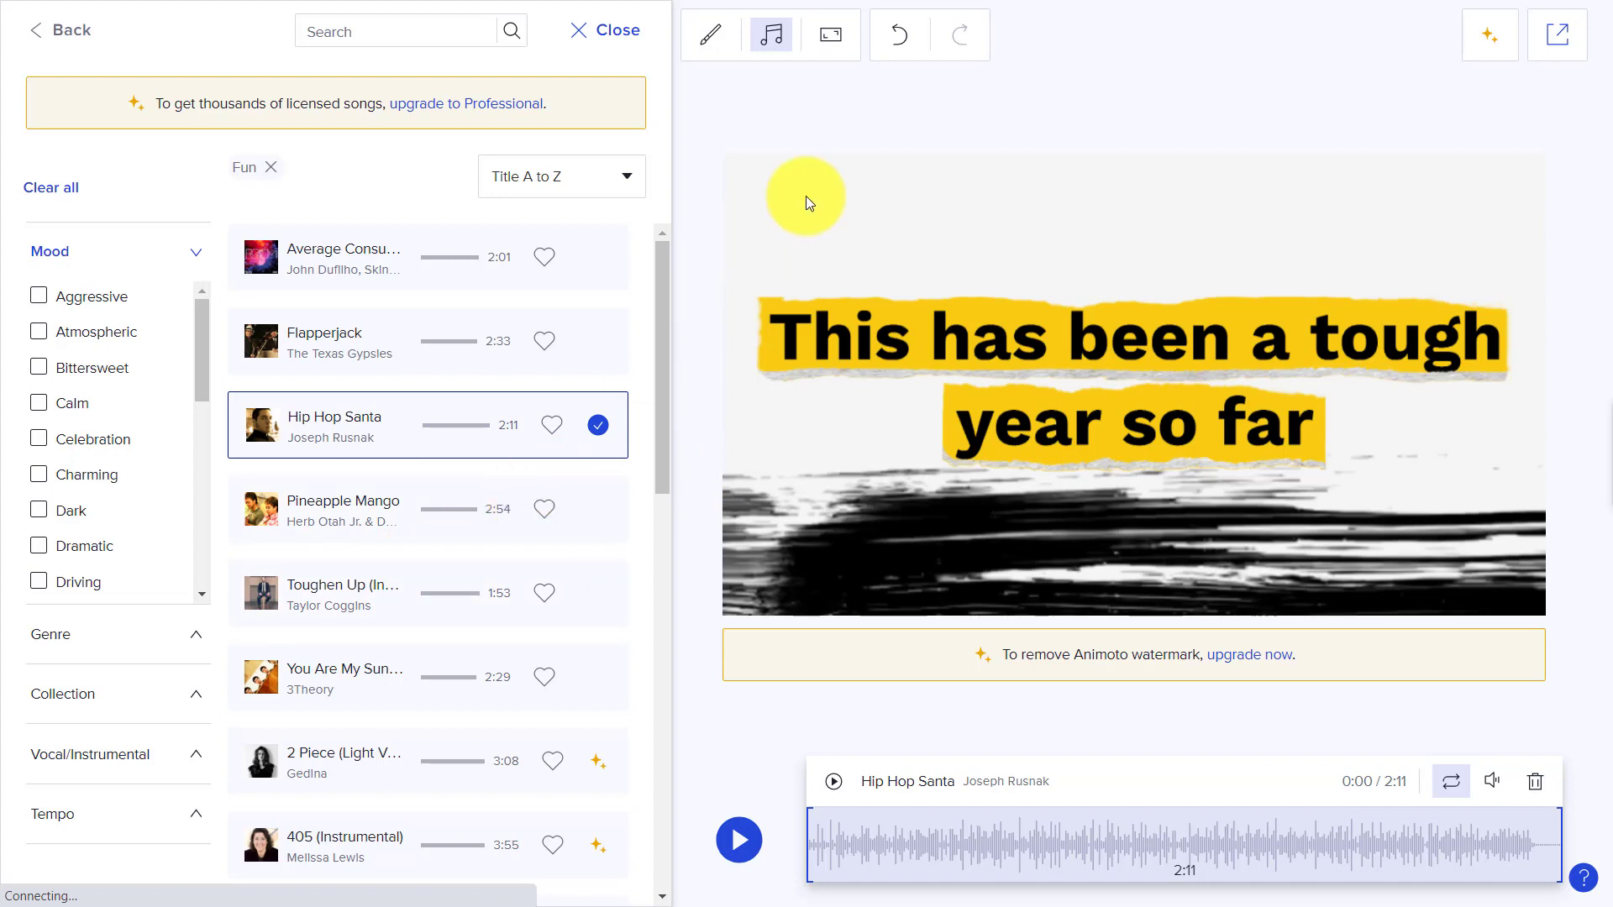
click(622, 32)
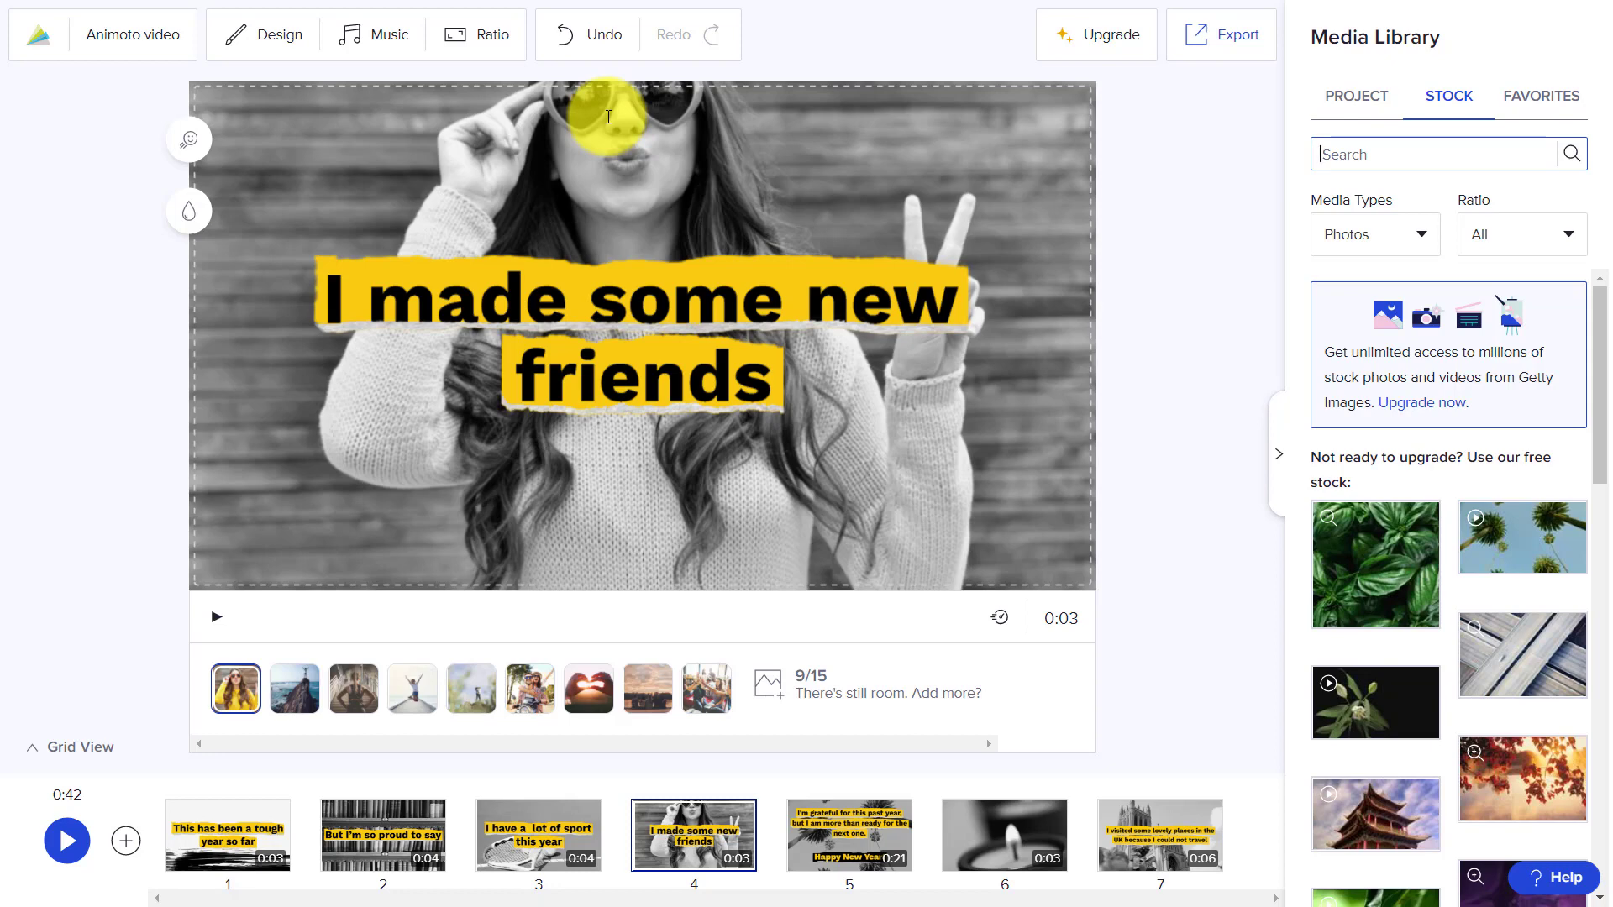
Step: Add the free stock video of palm trees against the sky as a new scene directly after the first one
click(202, 830)
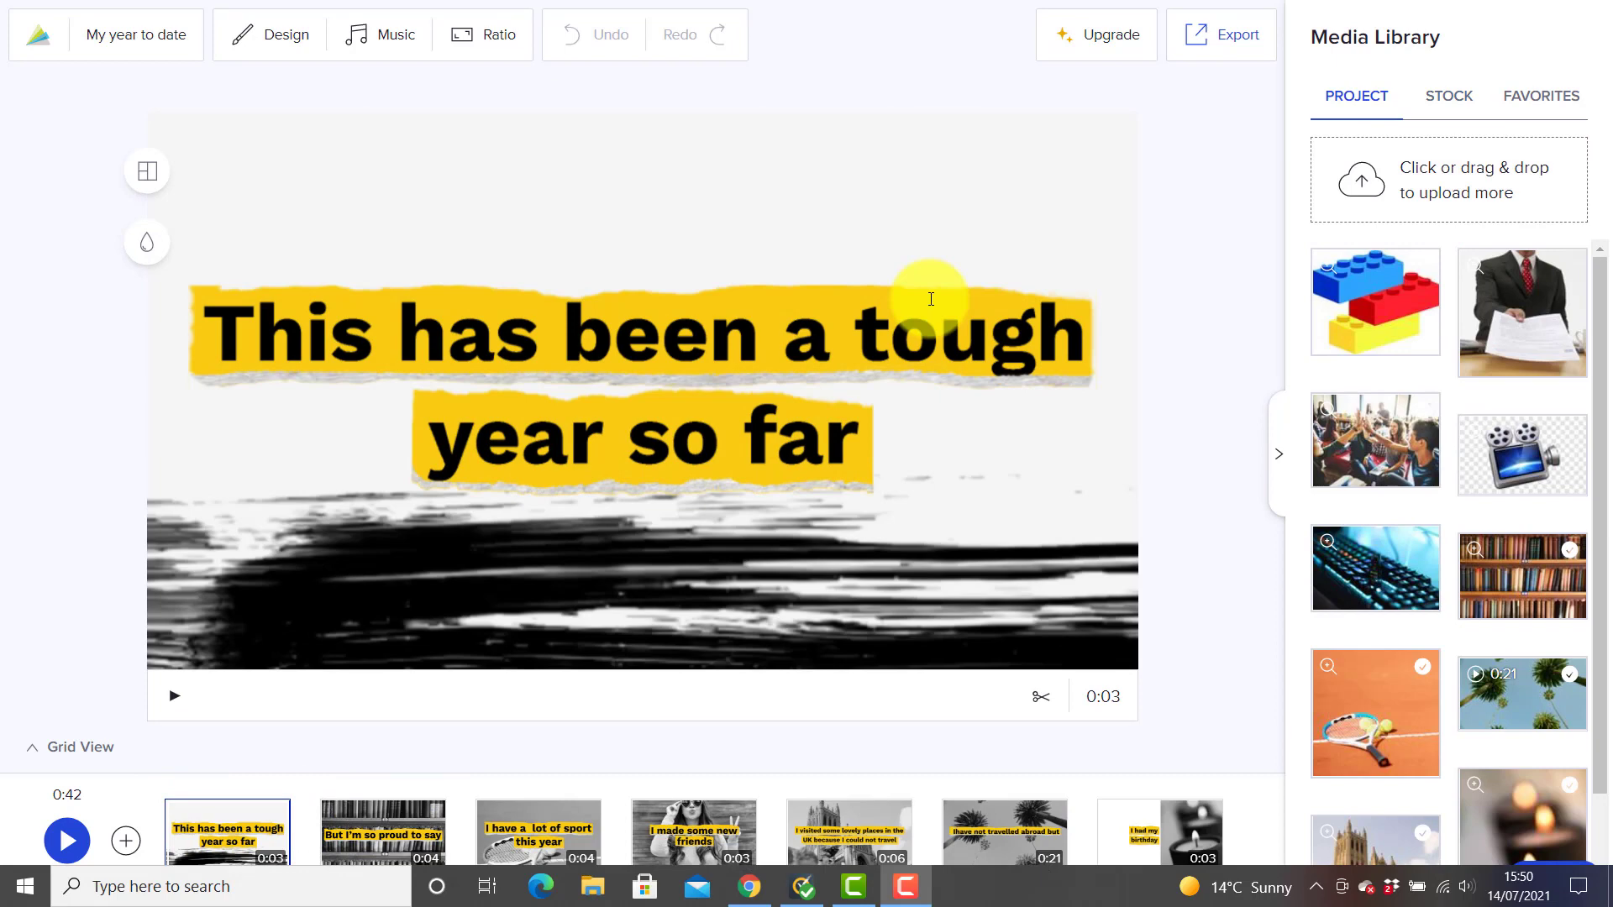
click(1448, 99)
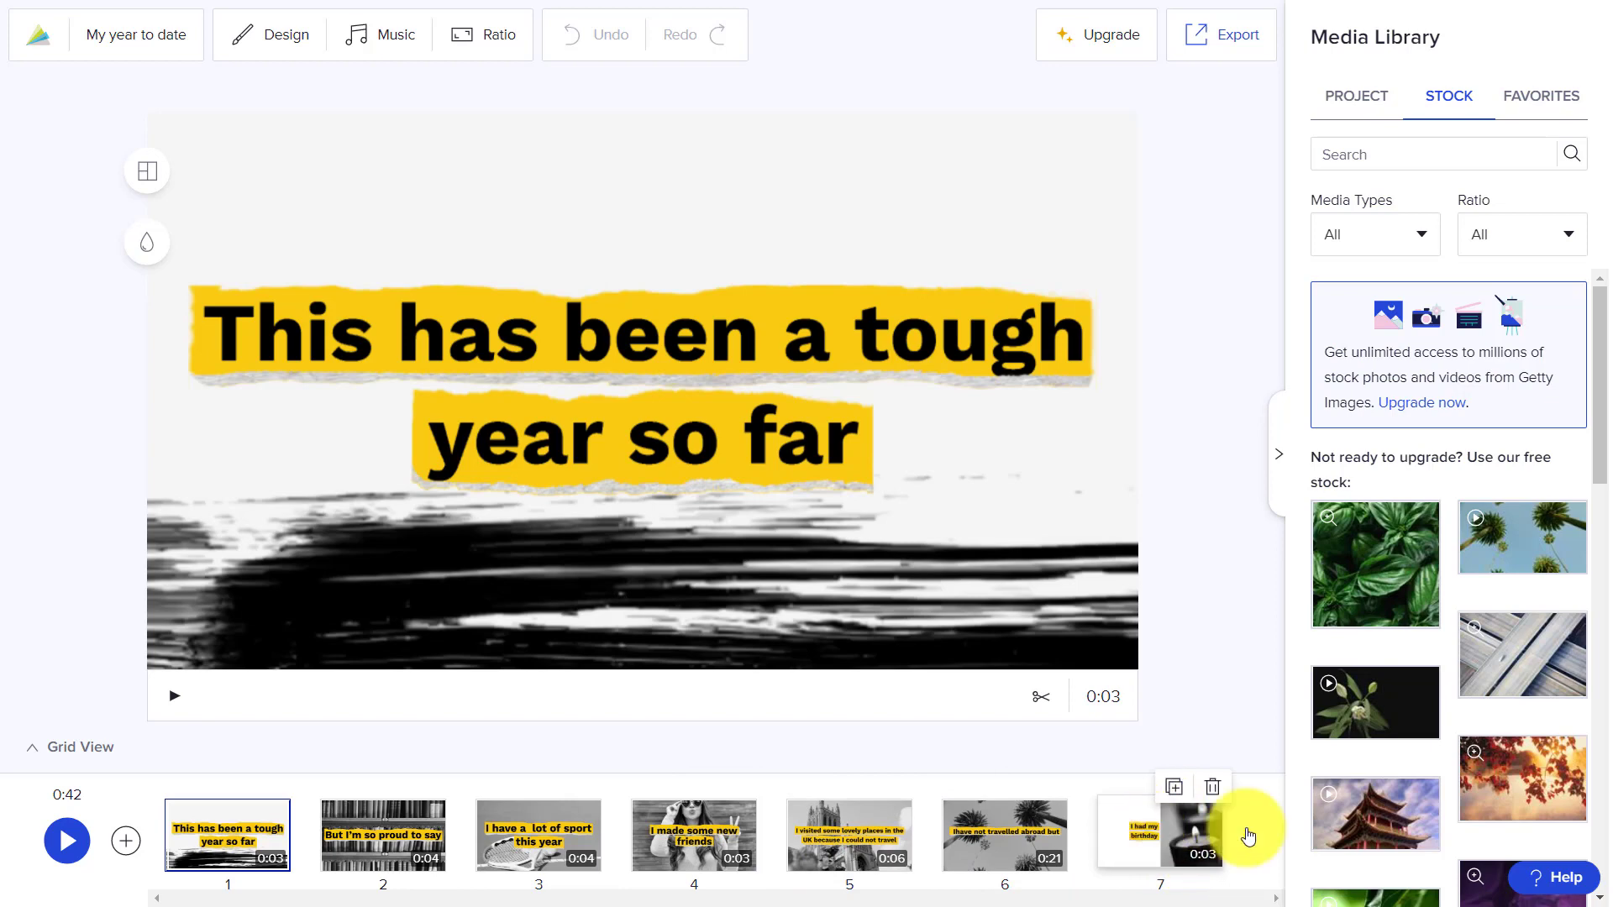
drag(1515, 533, 1236, 819)
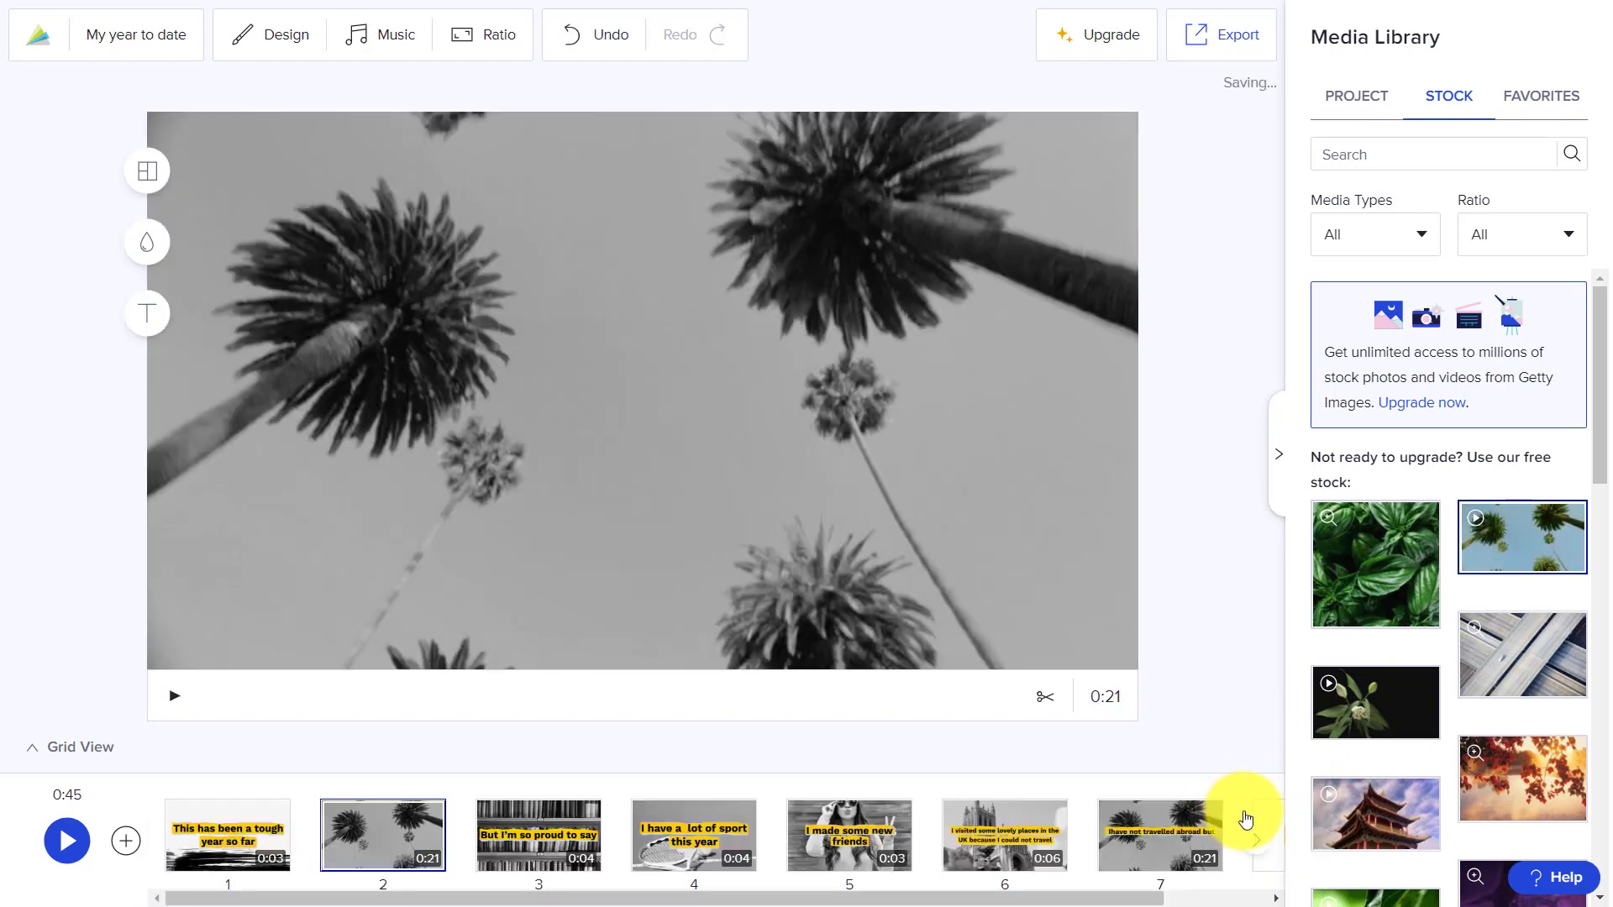
click(1253, 838)
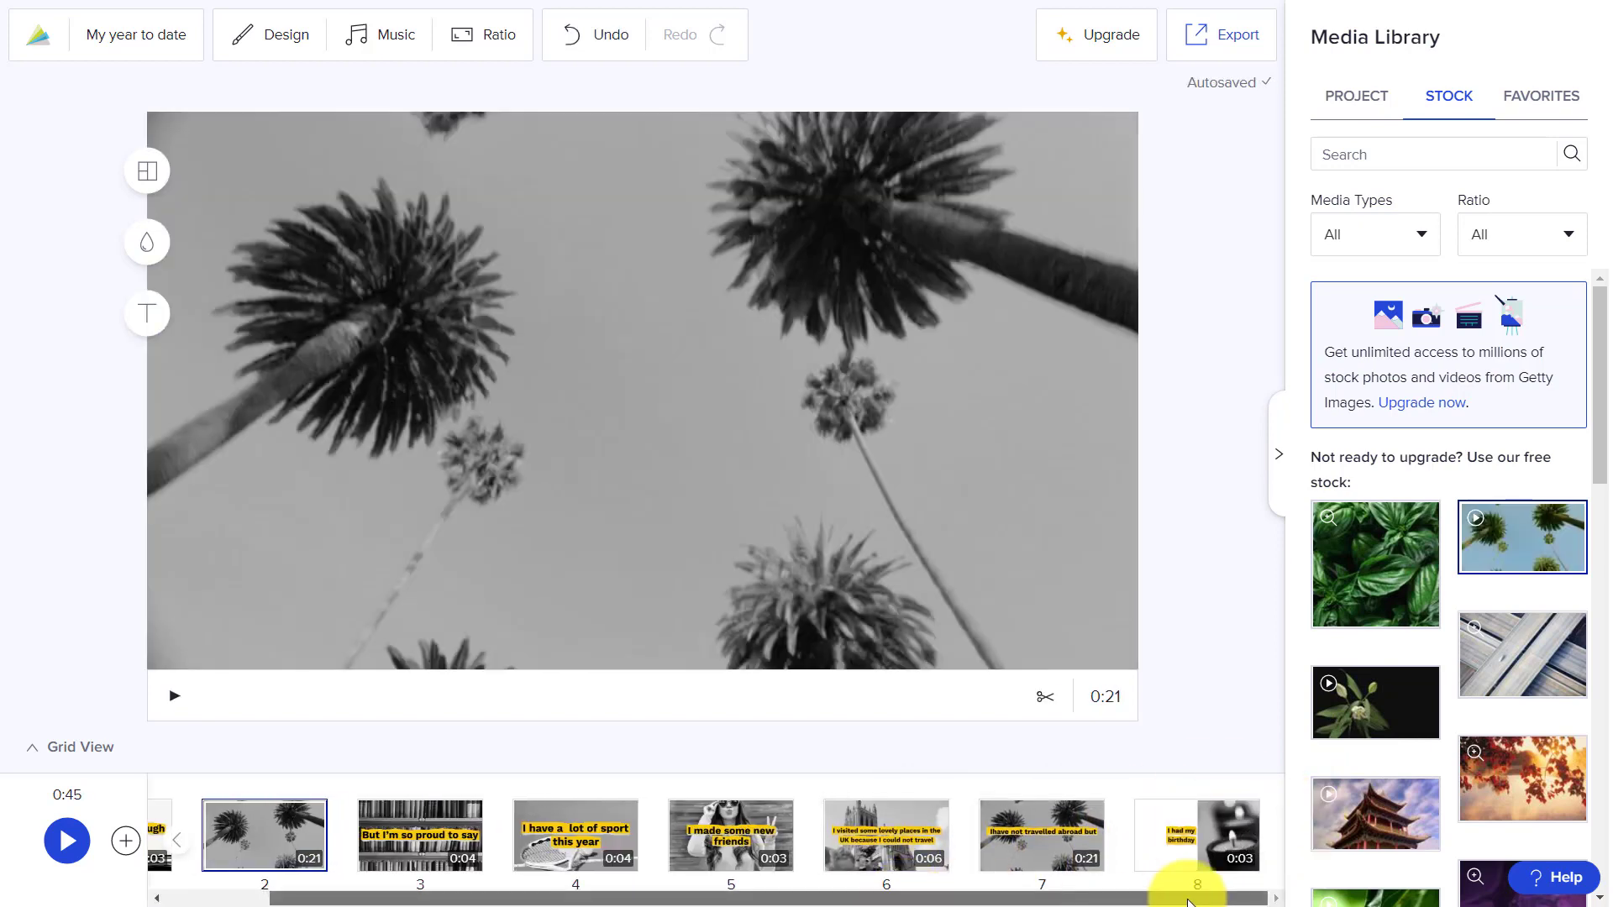
drag(1044, 898, 939, 900)
Step: Preview the palm tree video in the second scene
click(365, 832)
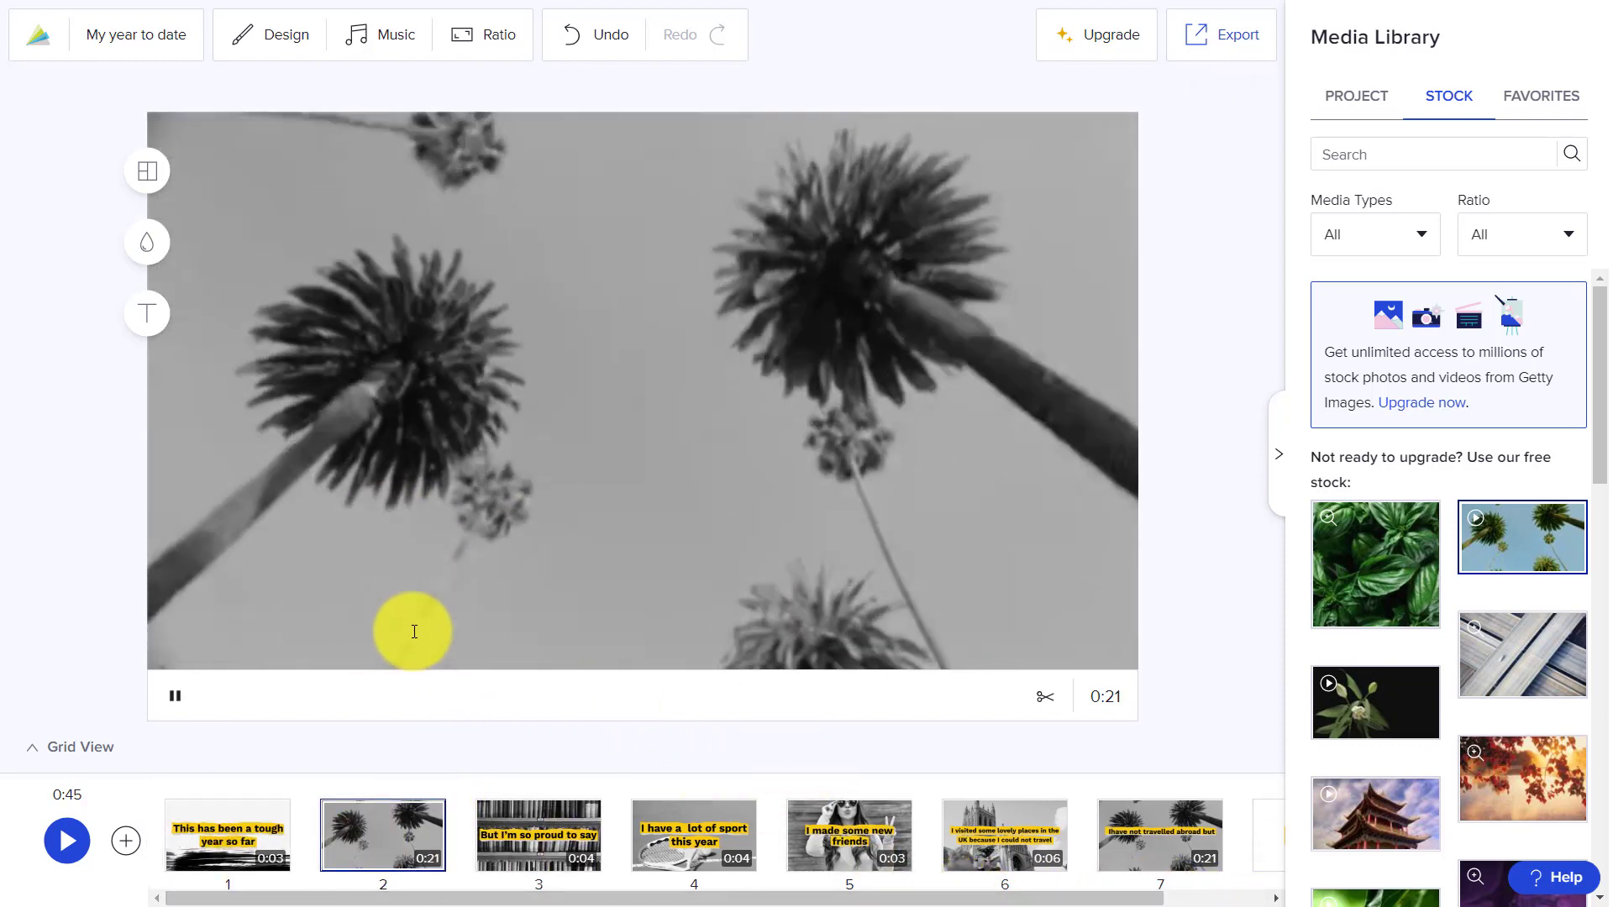
click(171, 699)
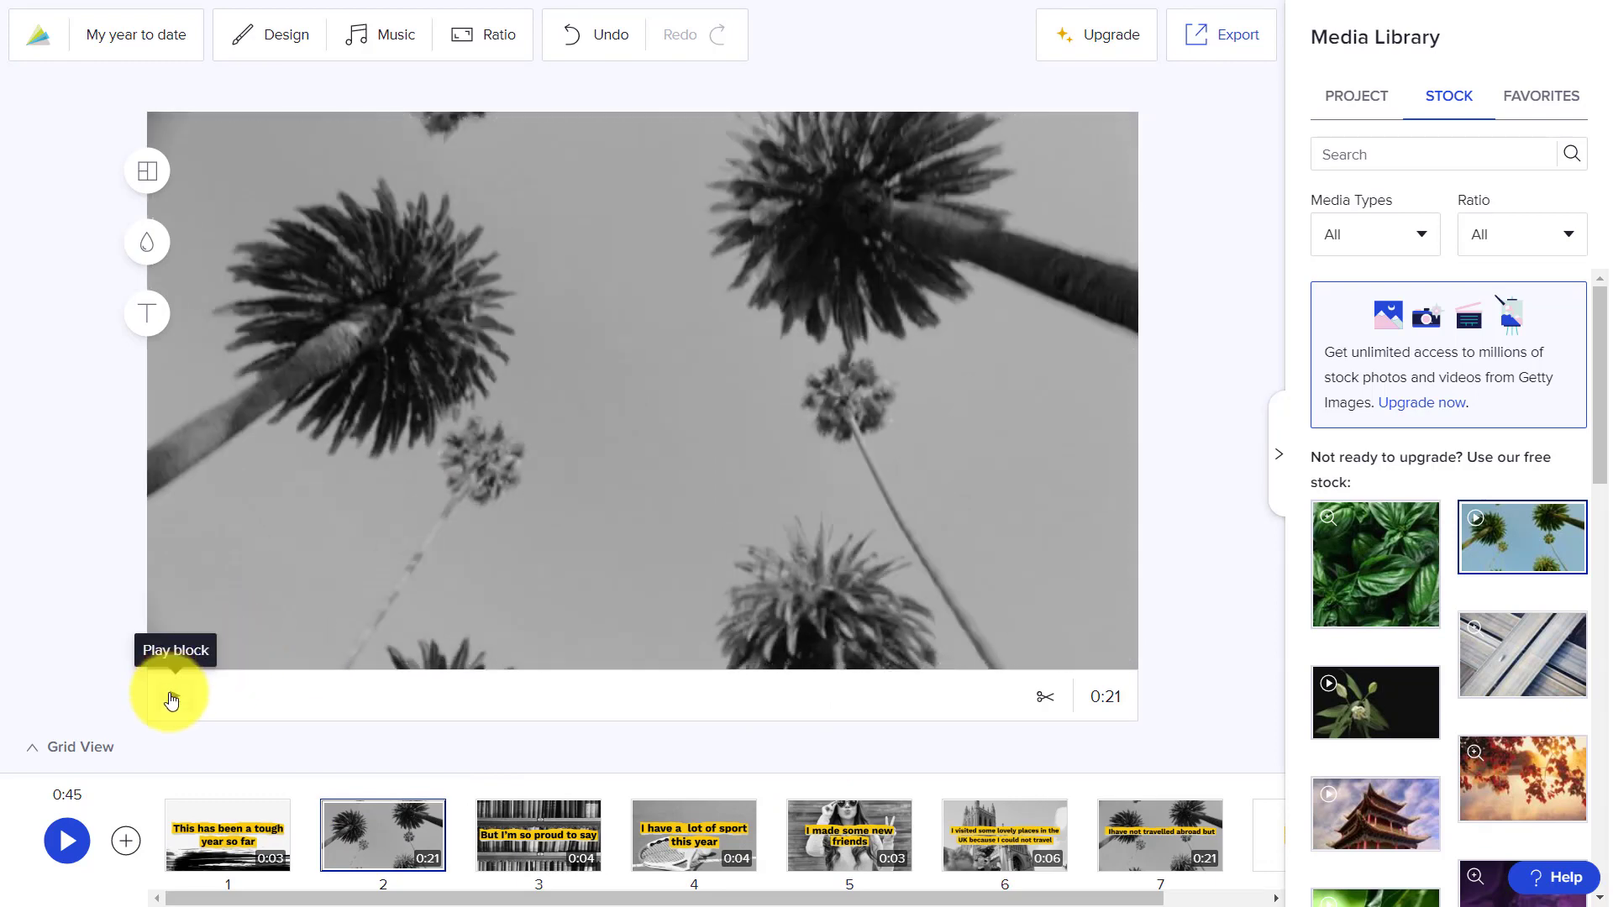
click(171, 698)
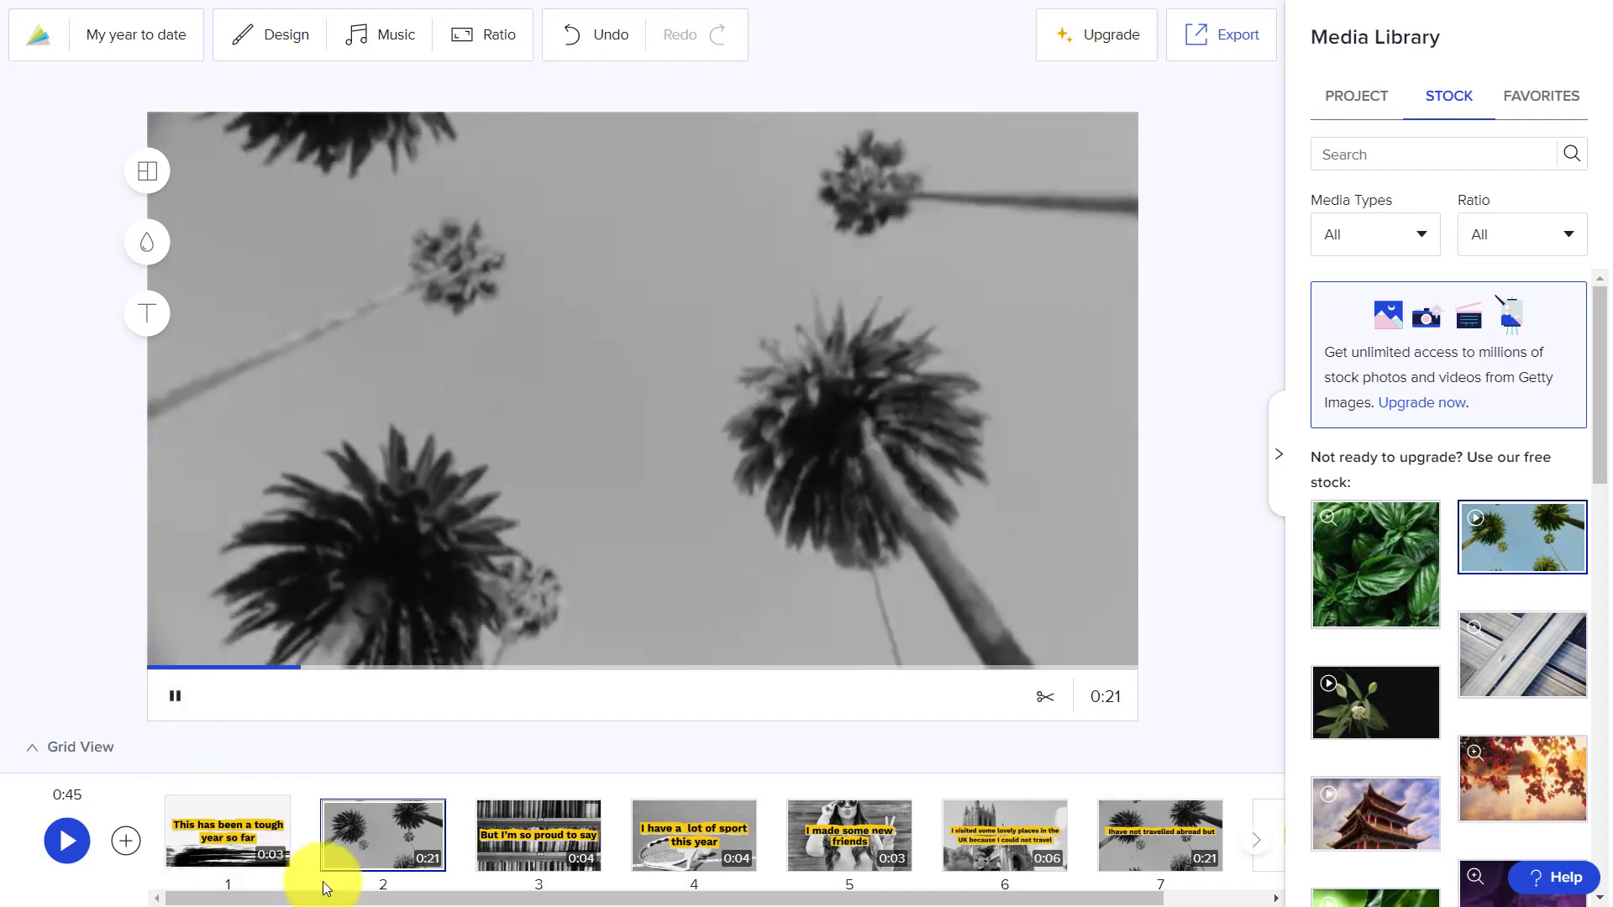
click(173, 697)
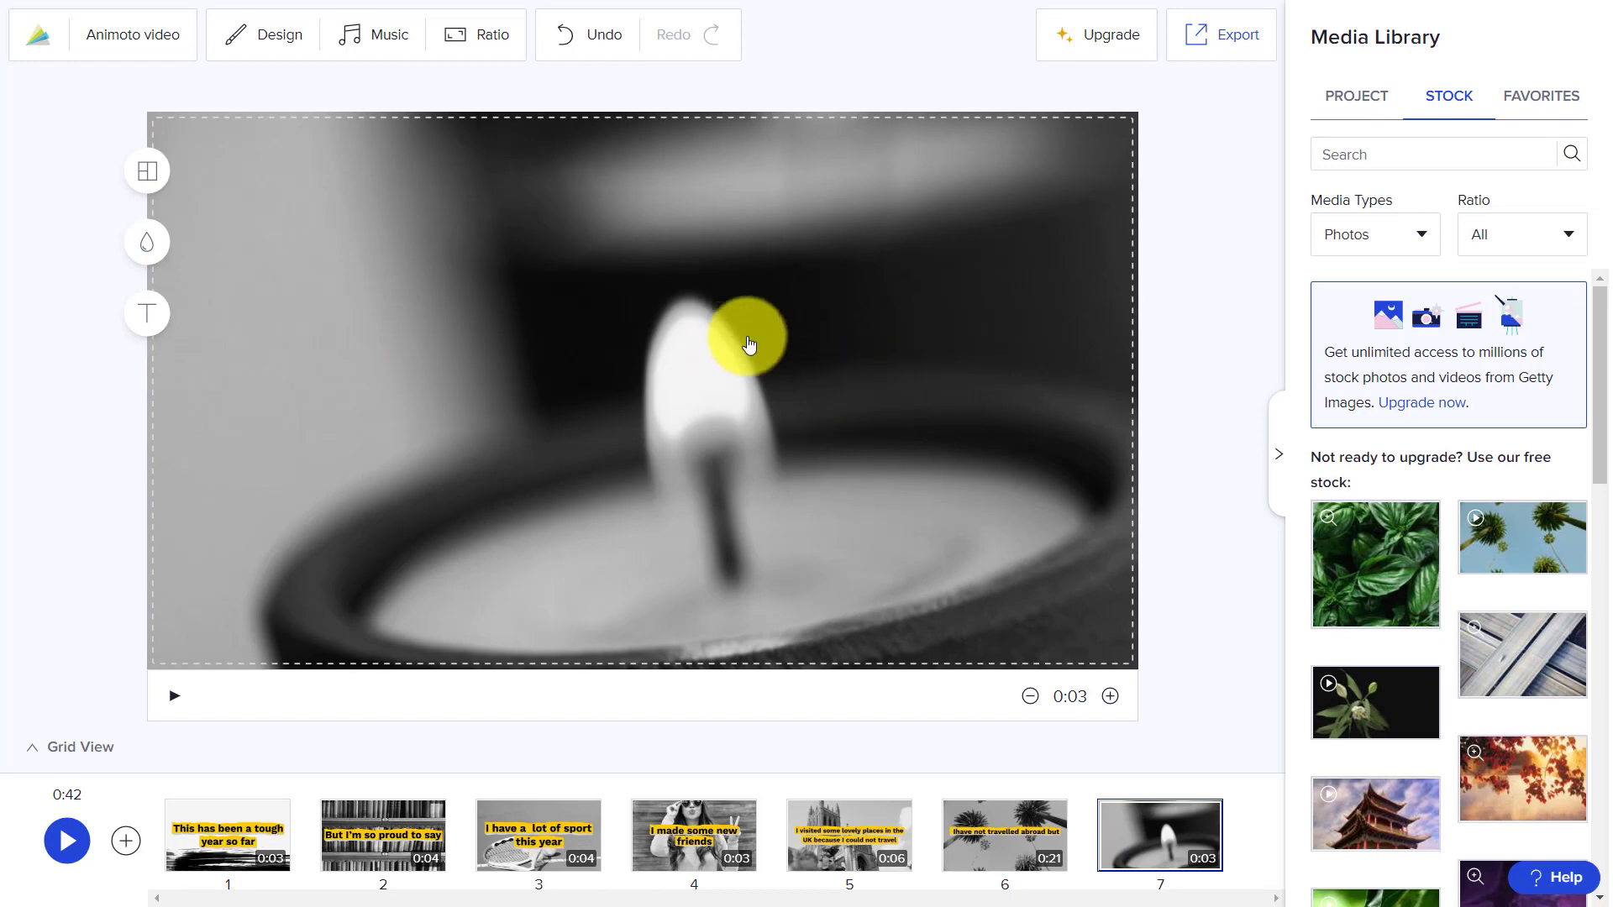
Step: Change the candle scene to the split layout with the picture on the right half and text on the left
click(144, 177)
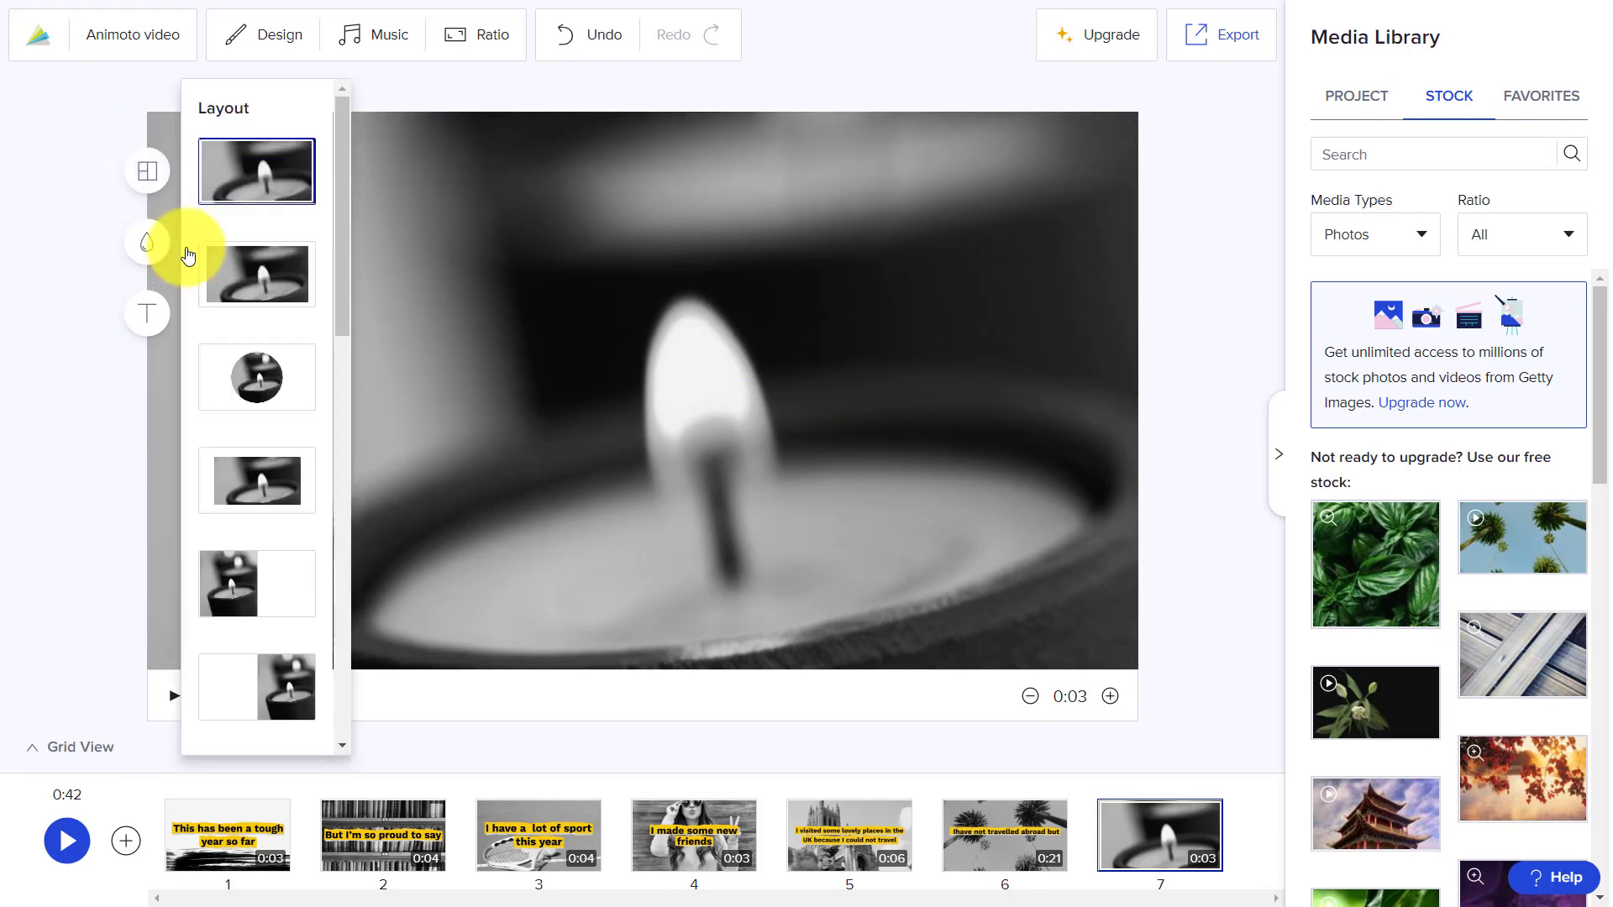
drag(340, 208, 360, 328)
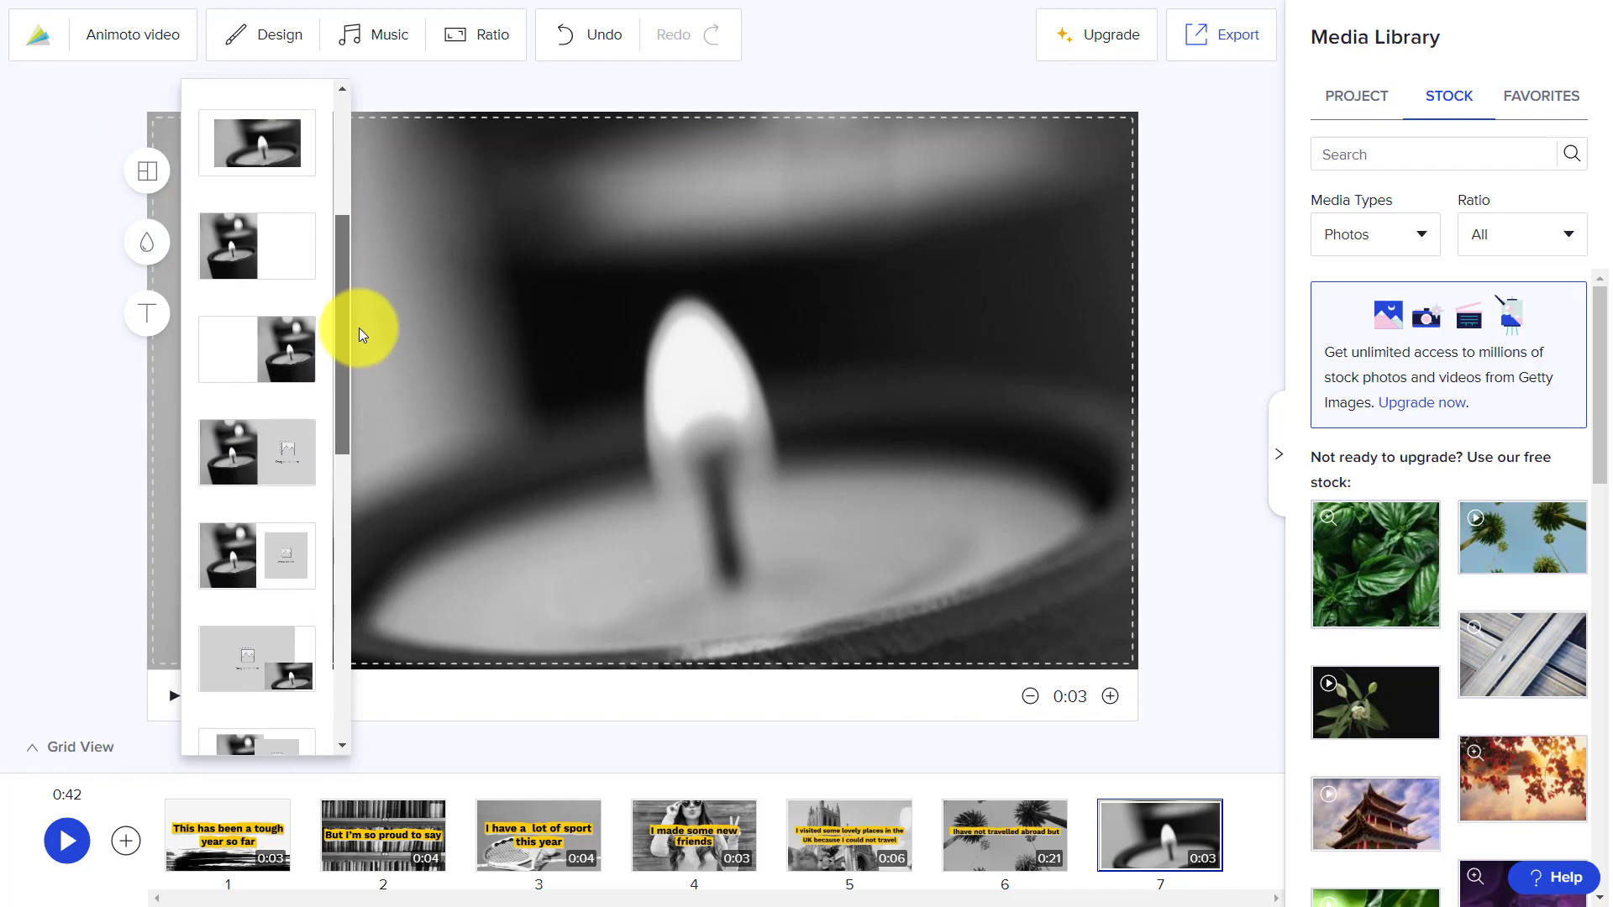
click(252, 345)
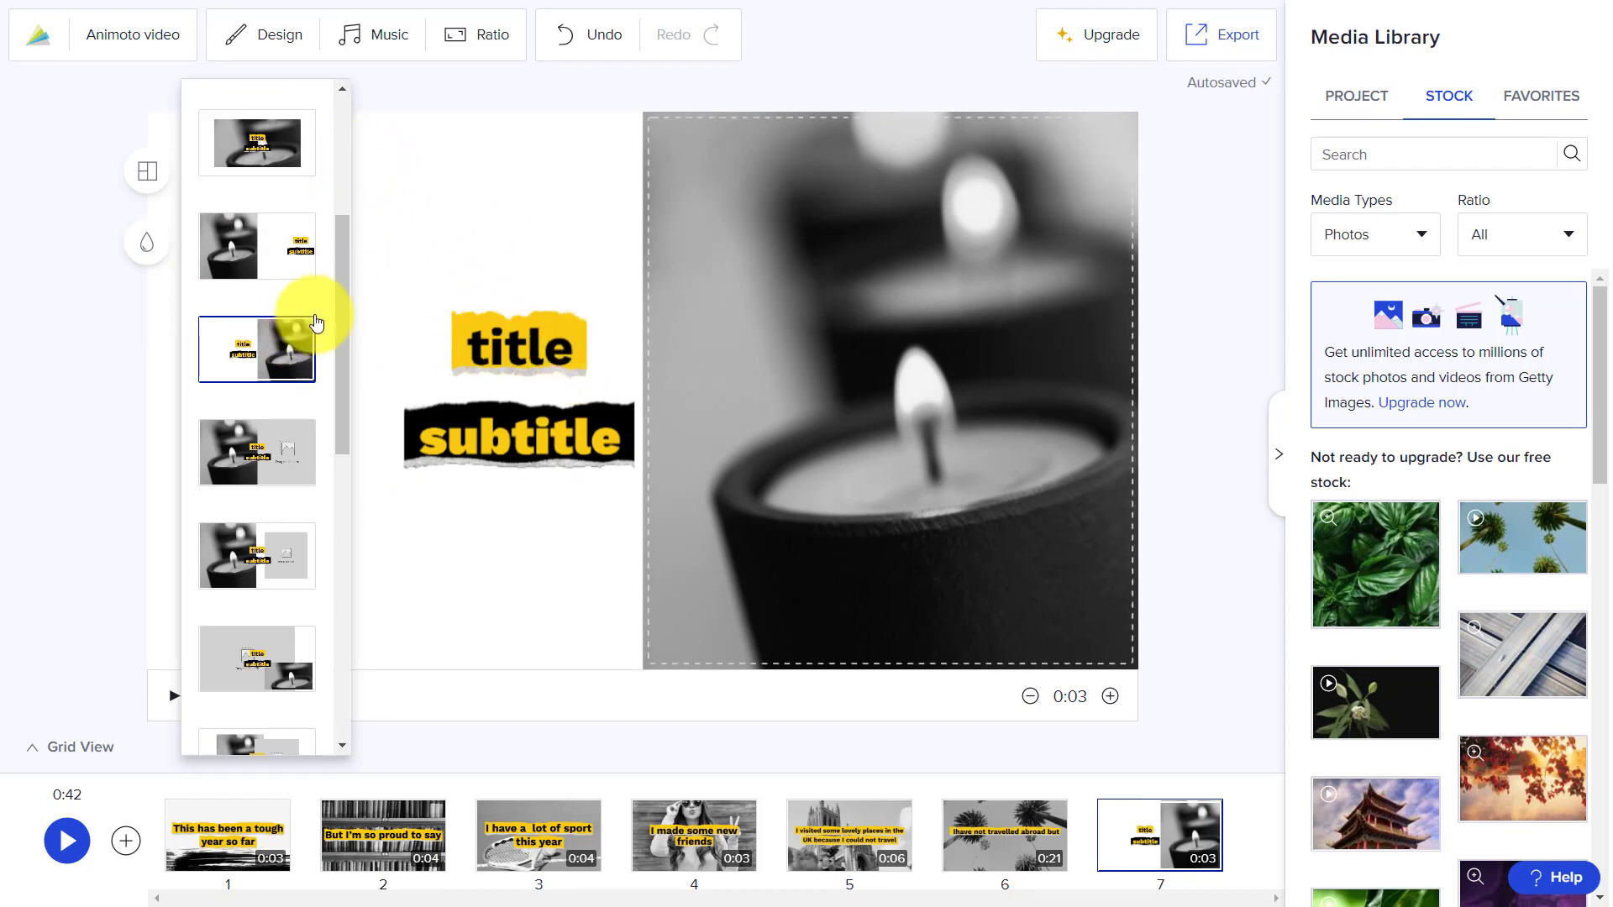
drag(344, 325, 346, 209)
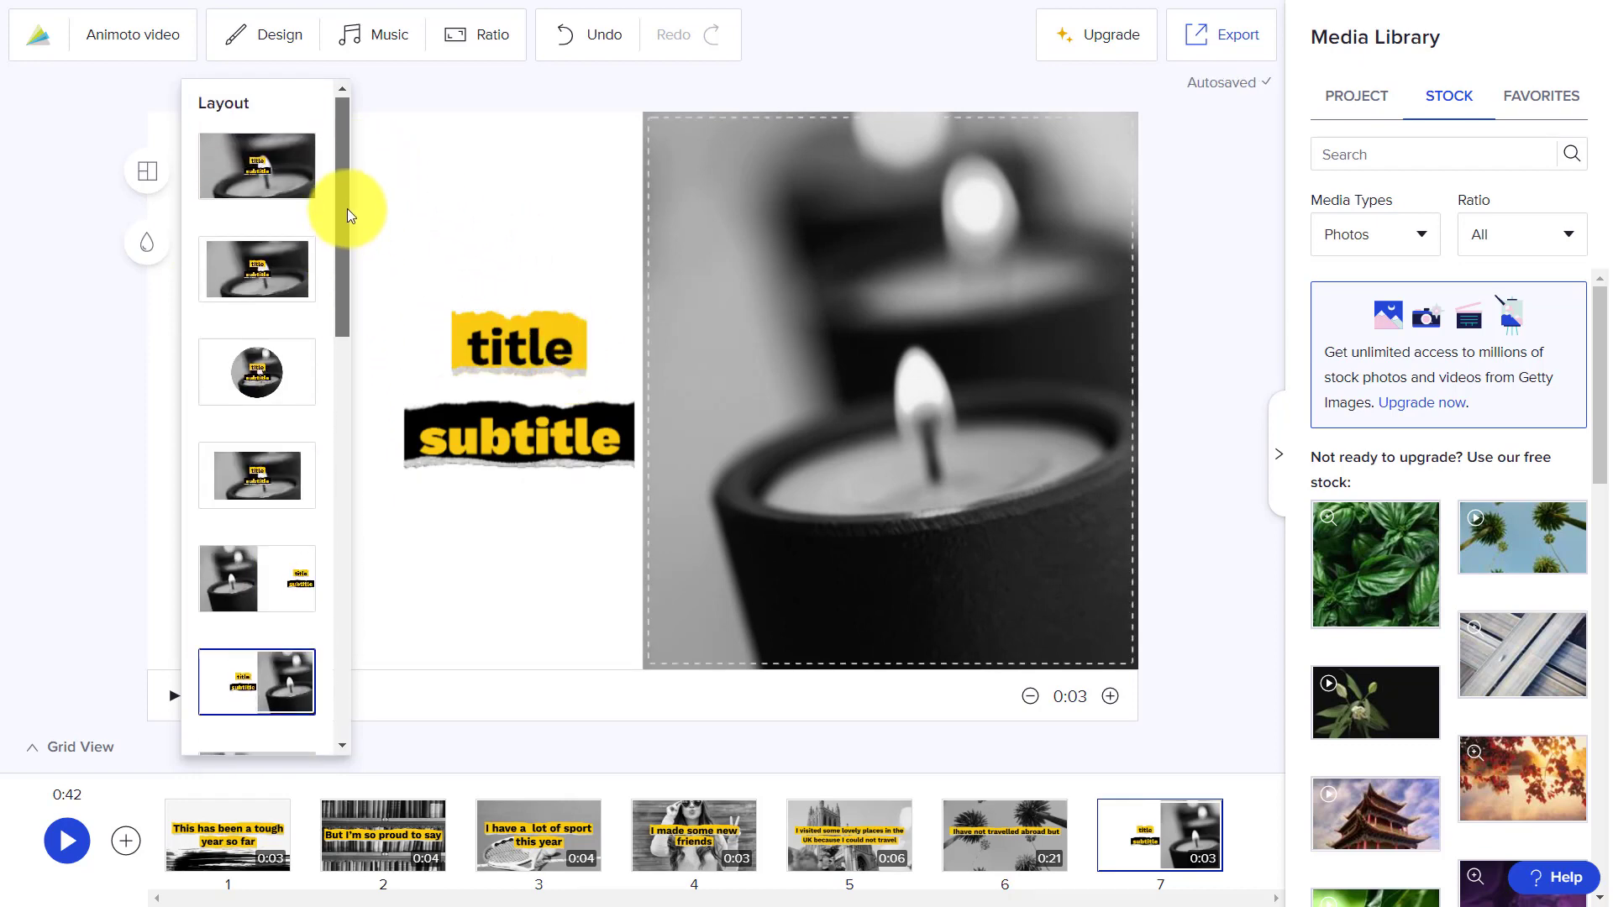
Step: Delete the subtitle from the candle scene and replace its title text with "I had my birthday"
click(614, 435)
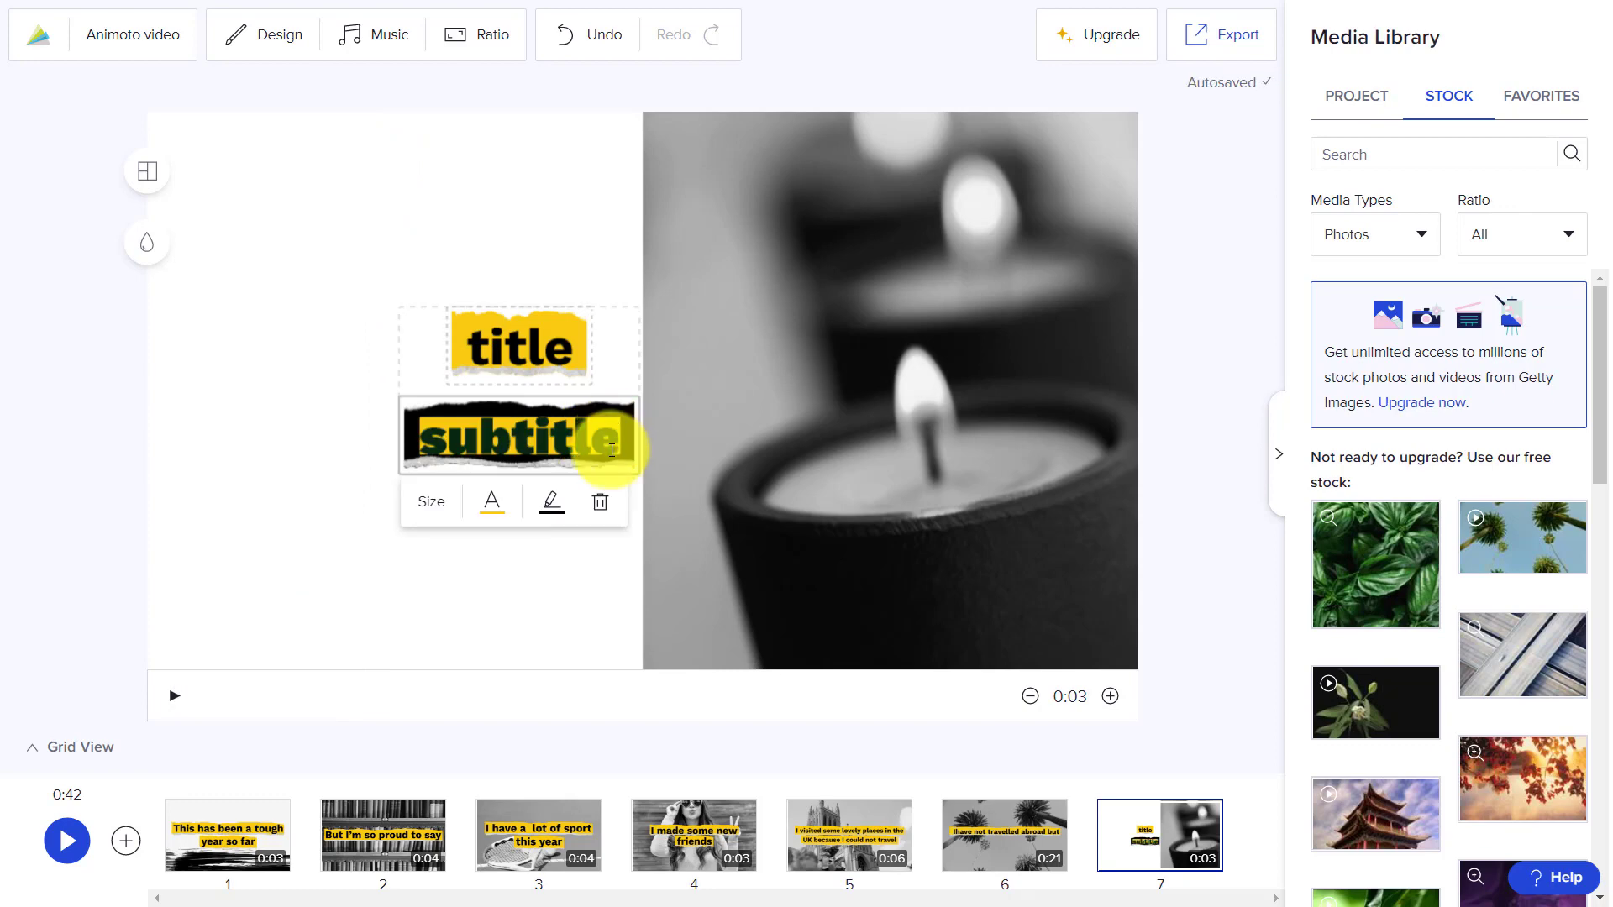
click(600, 503)
click(593, 391)
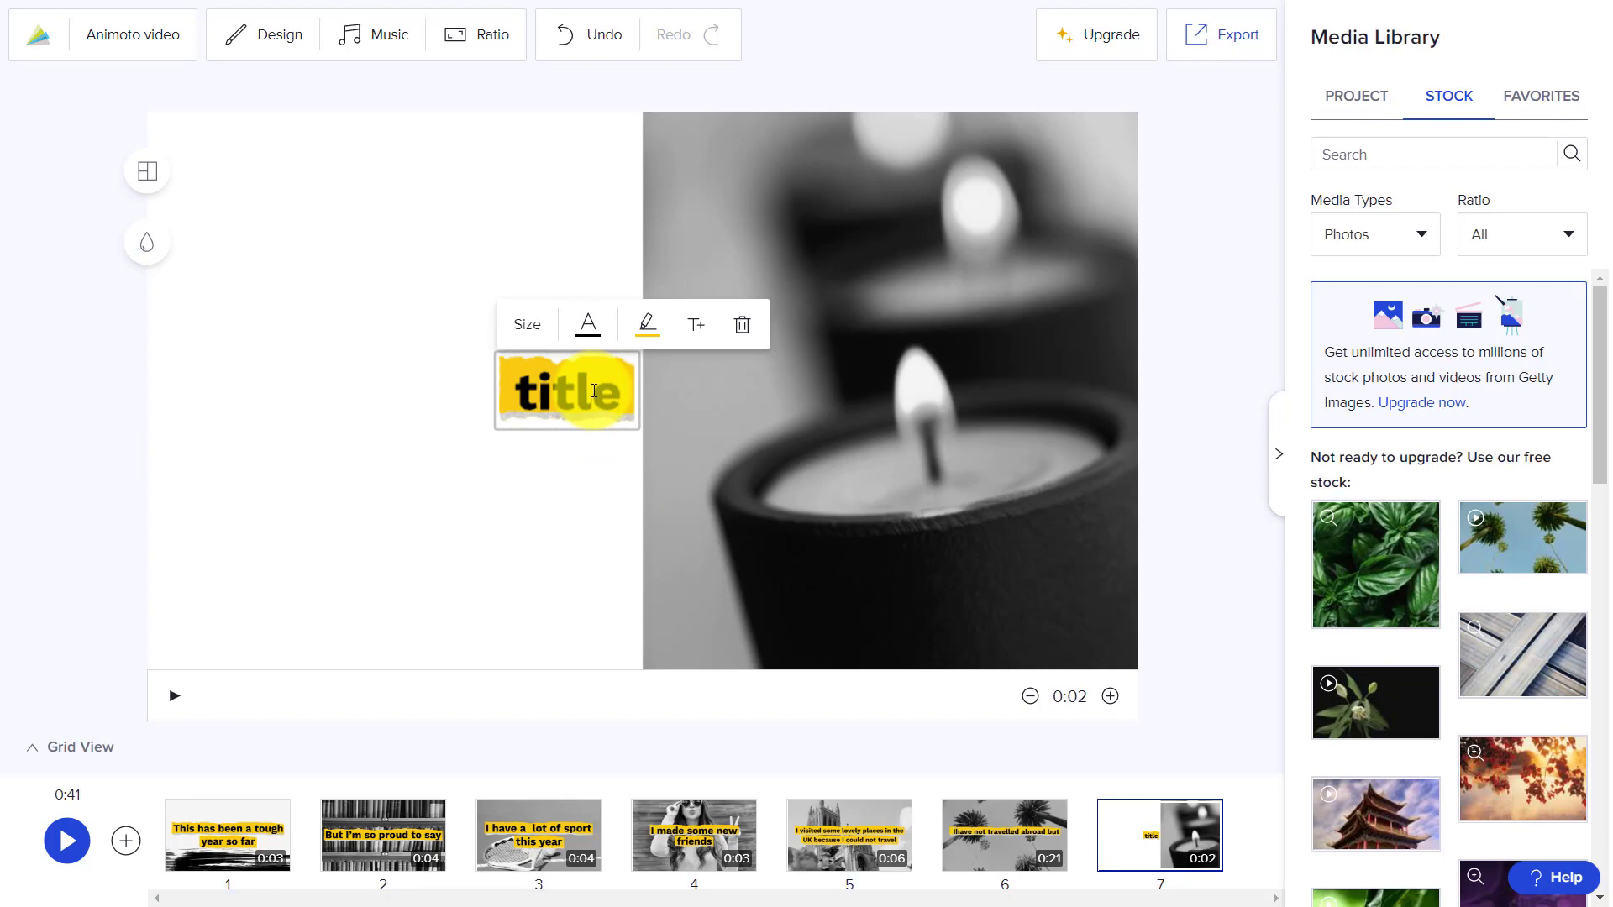
text(I ha)
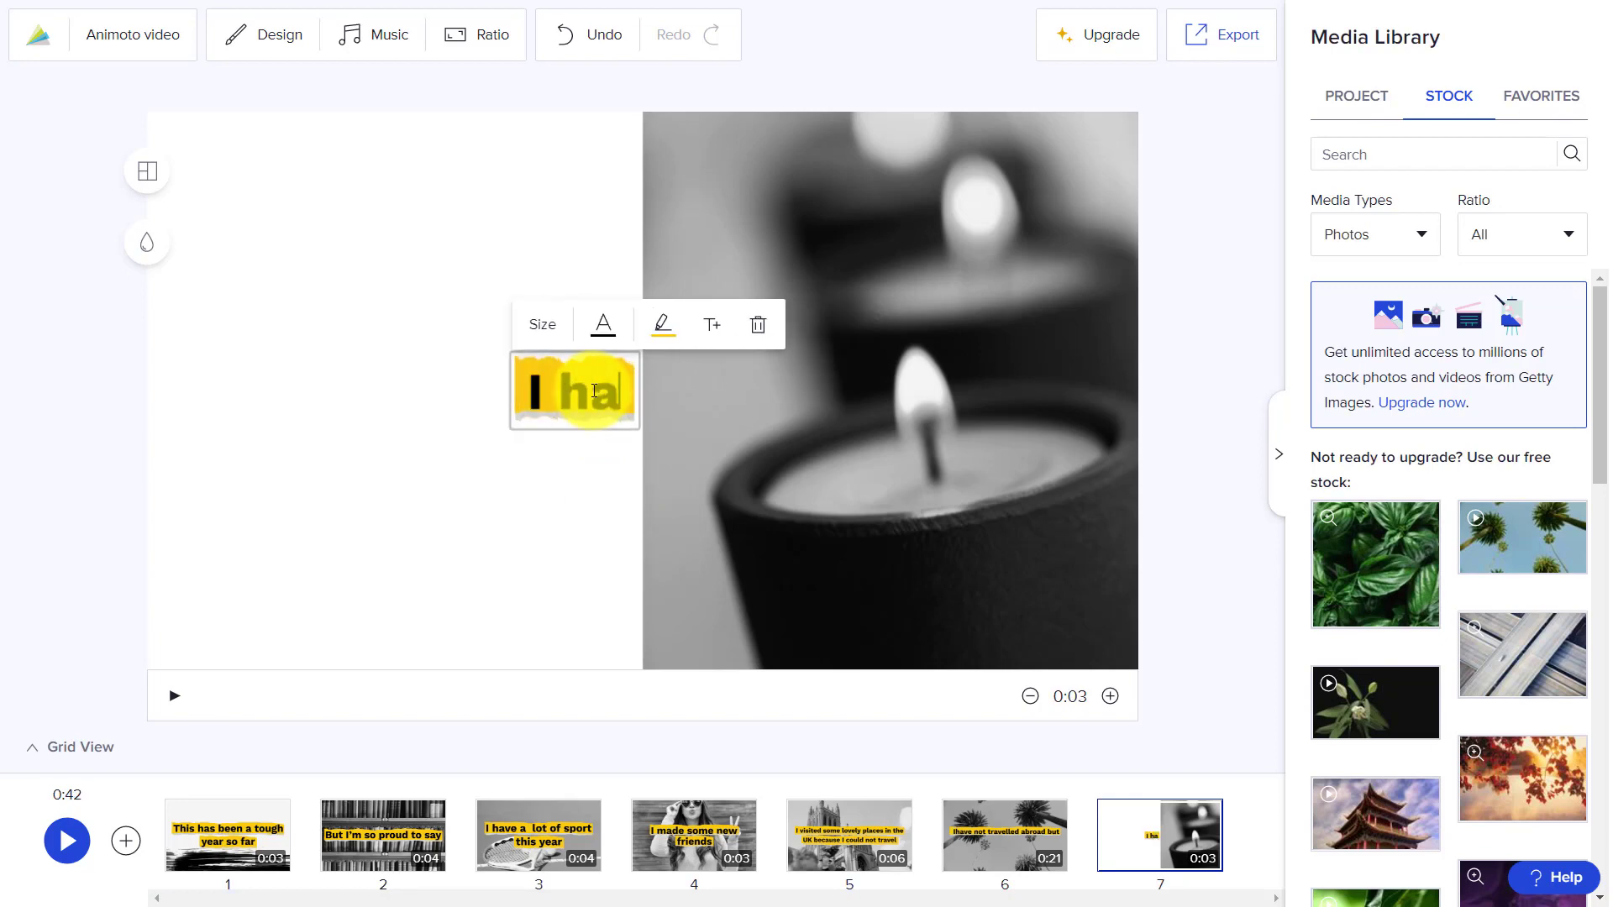
text(d my b)
text(rit)
key(BackSpace)
key(BackSpace)
key(BackSpace)
text(irthday)
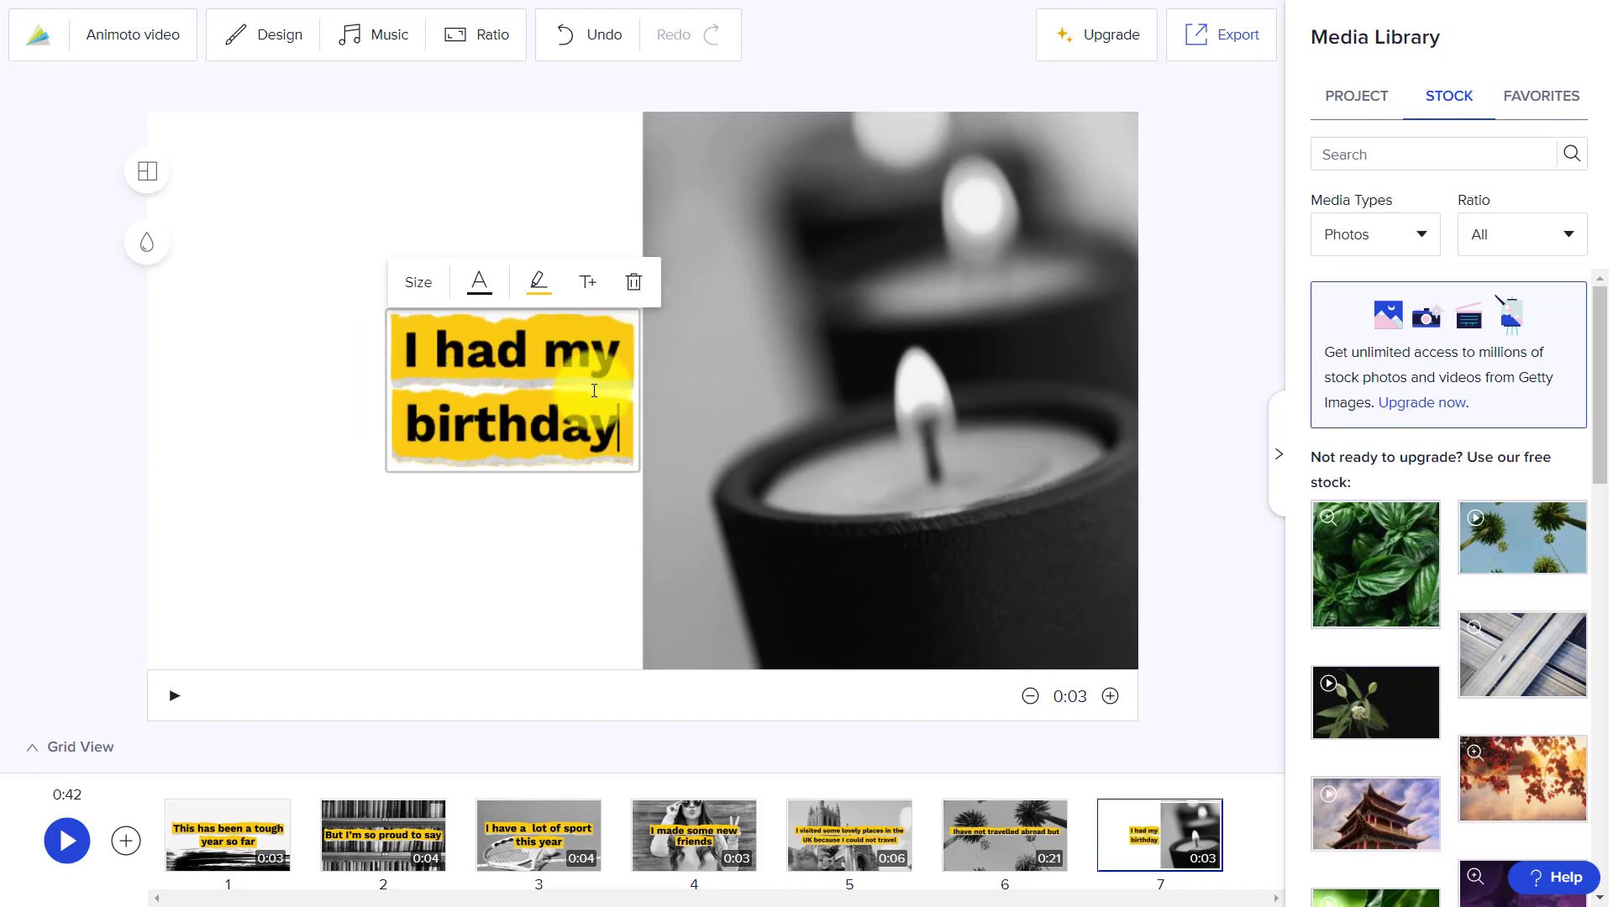
click(432, 190)
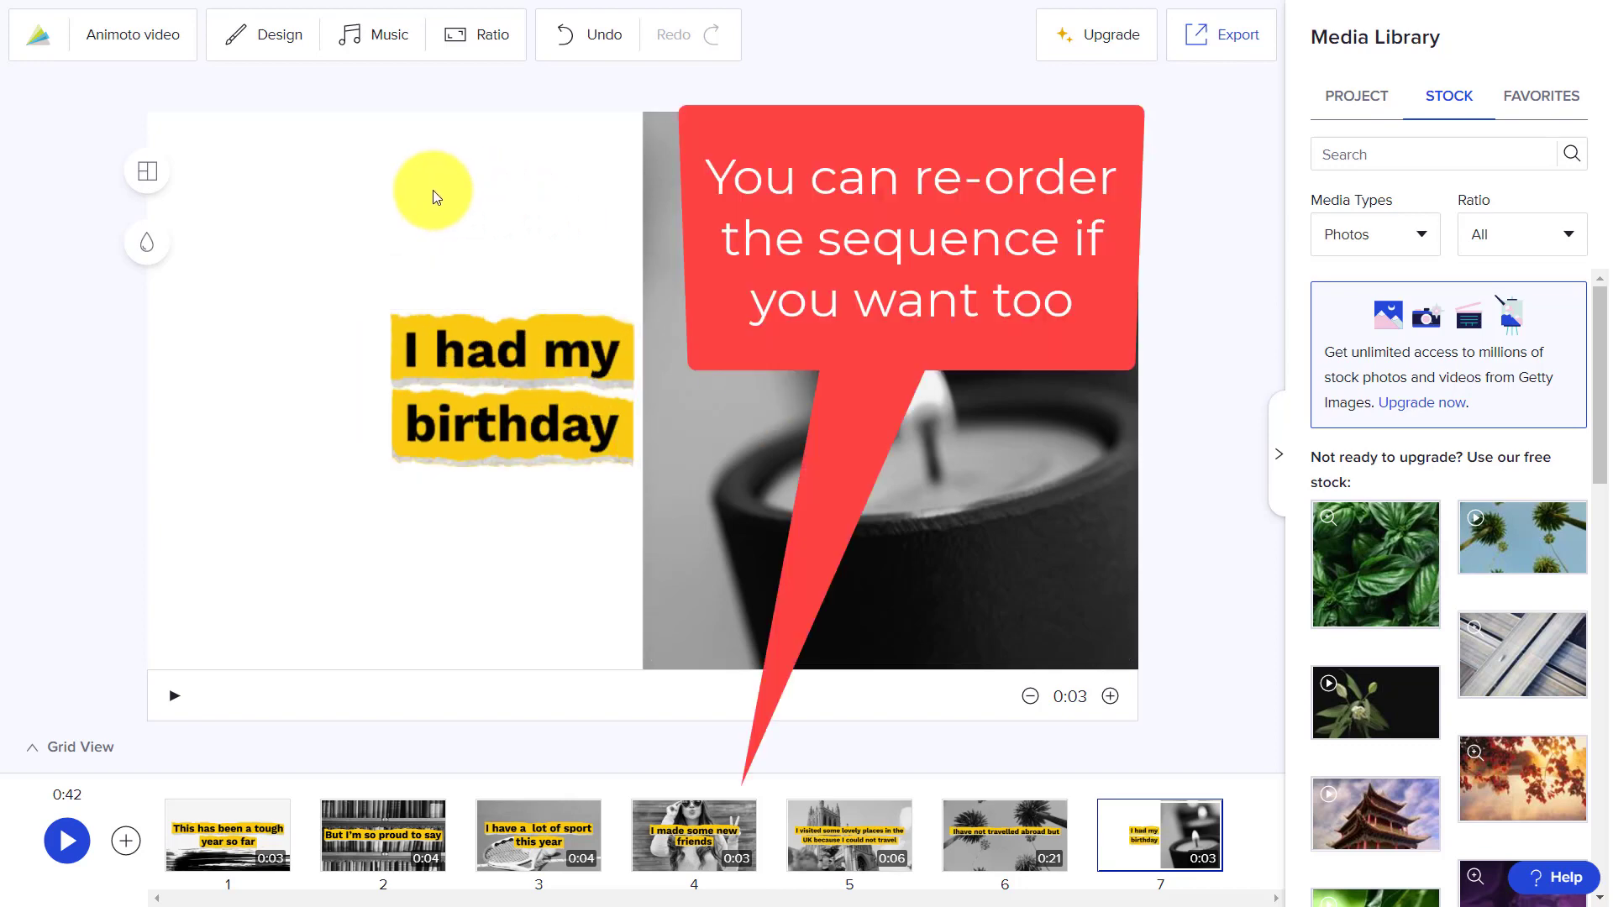
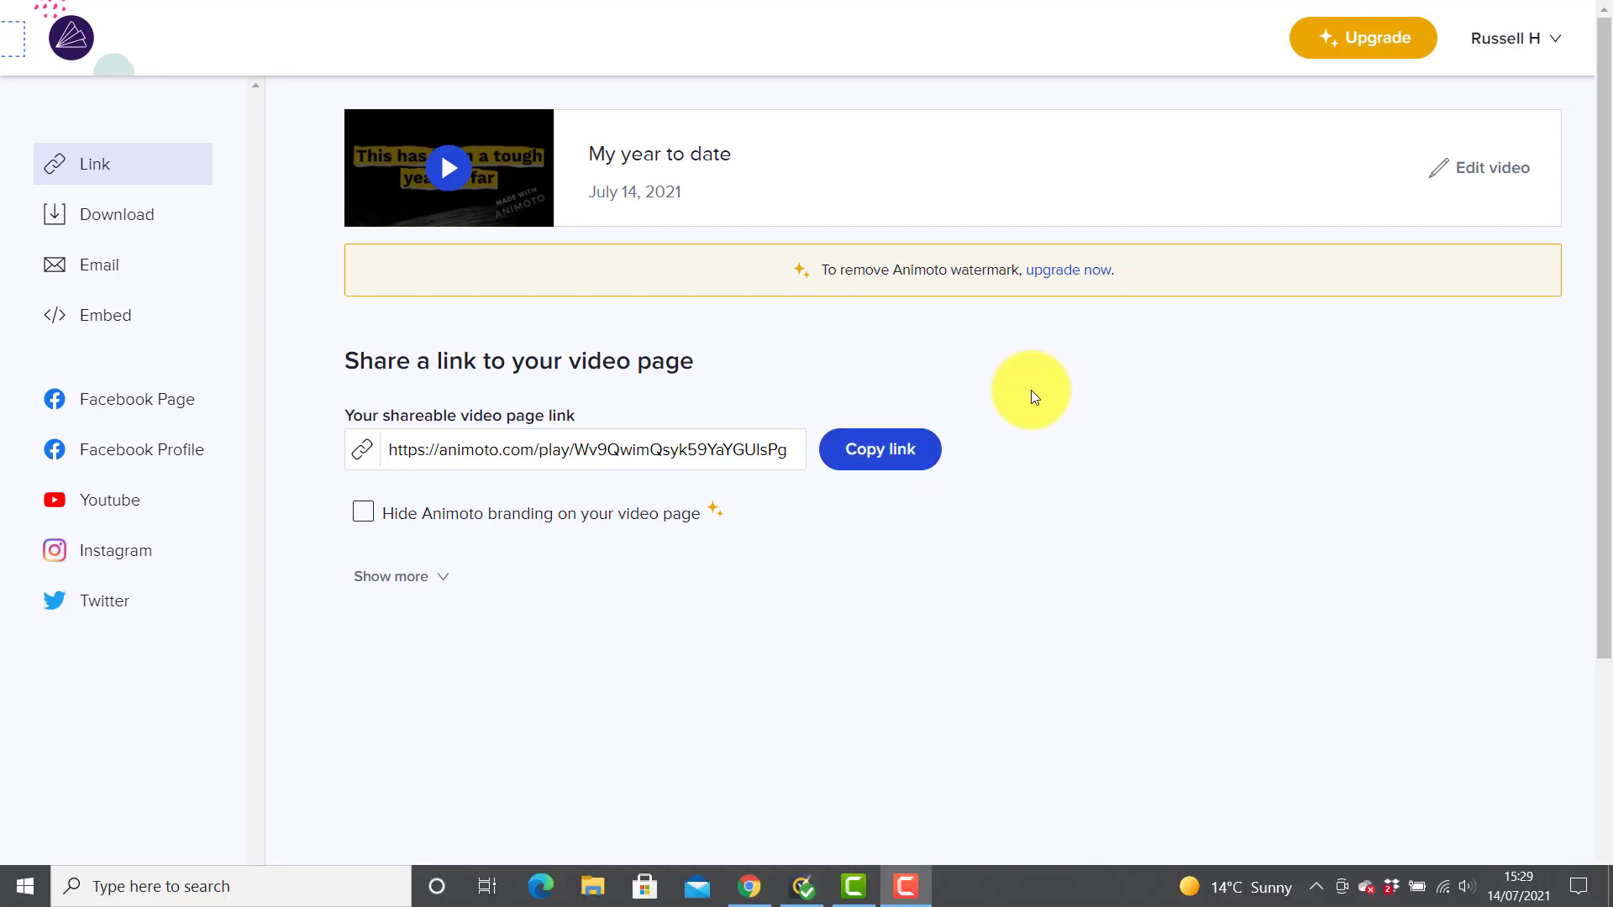
Step: Download the finished "My year to date" video in Standard Quality (720p)
click(103, 219)
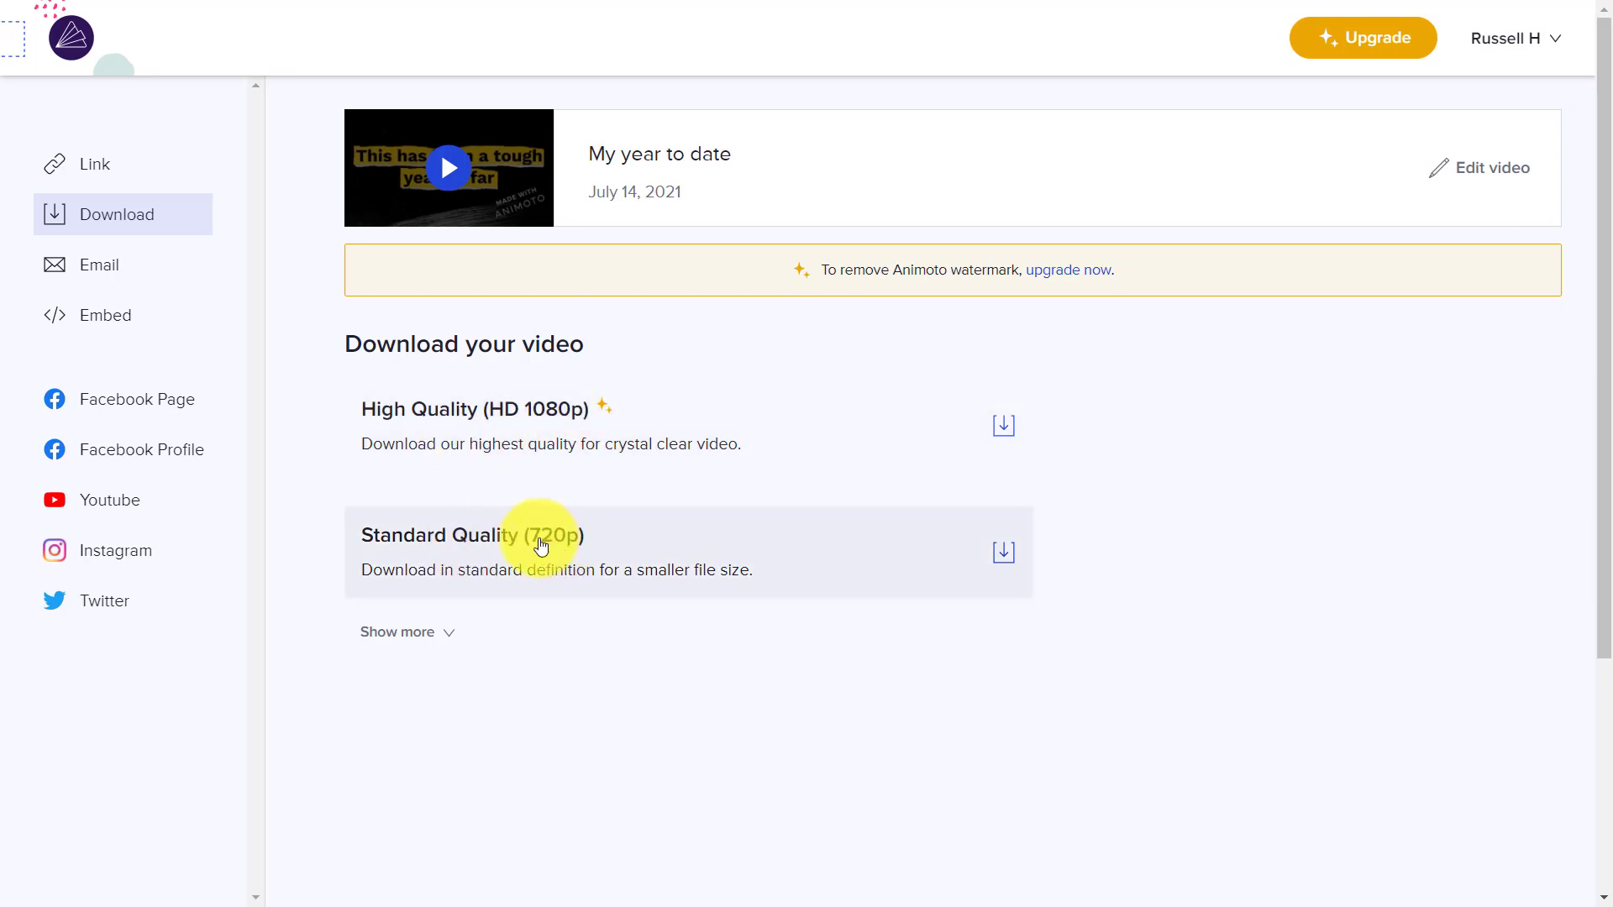
click(452, 643)
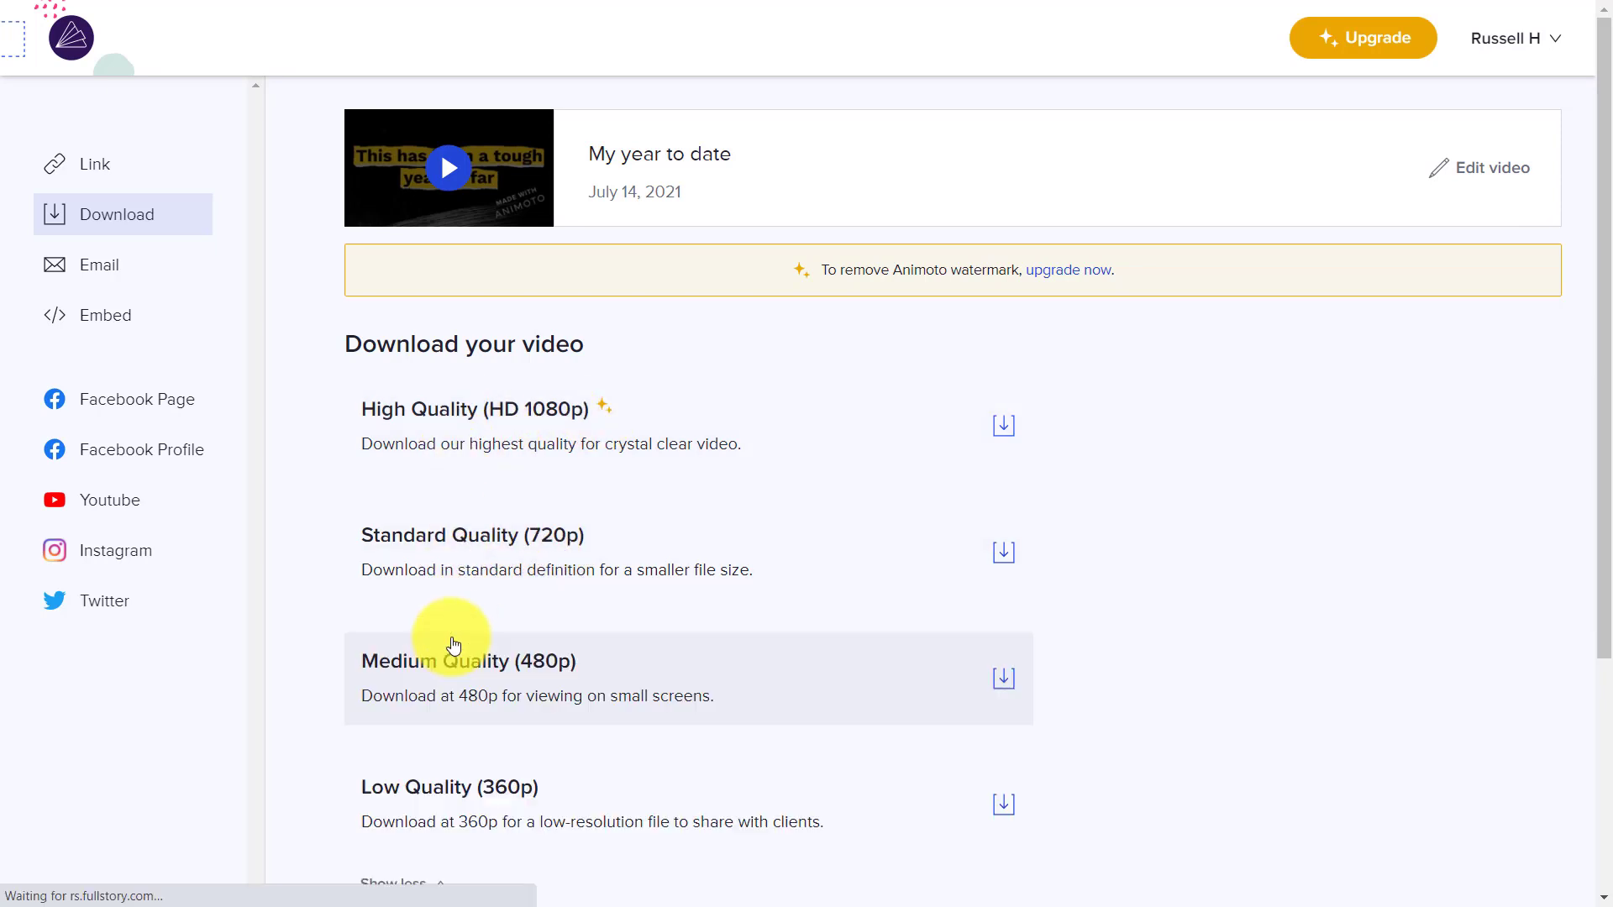
scroll(980, 465, down, 2)
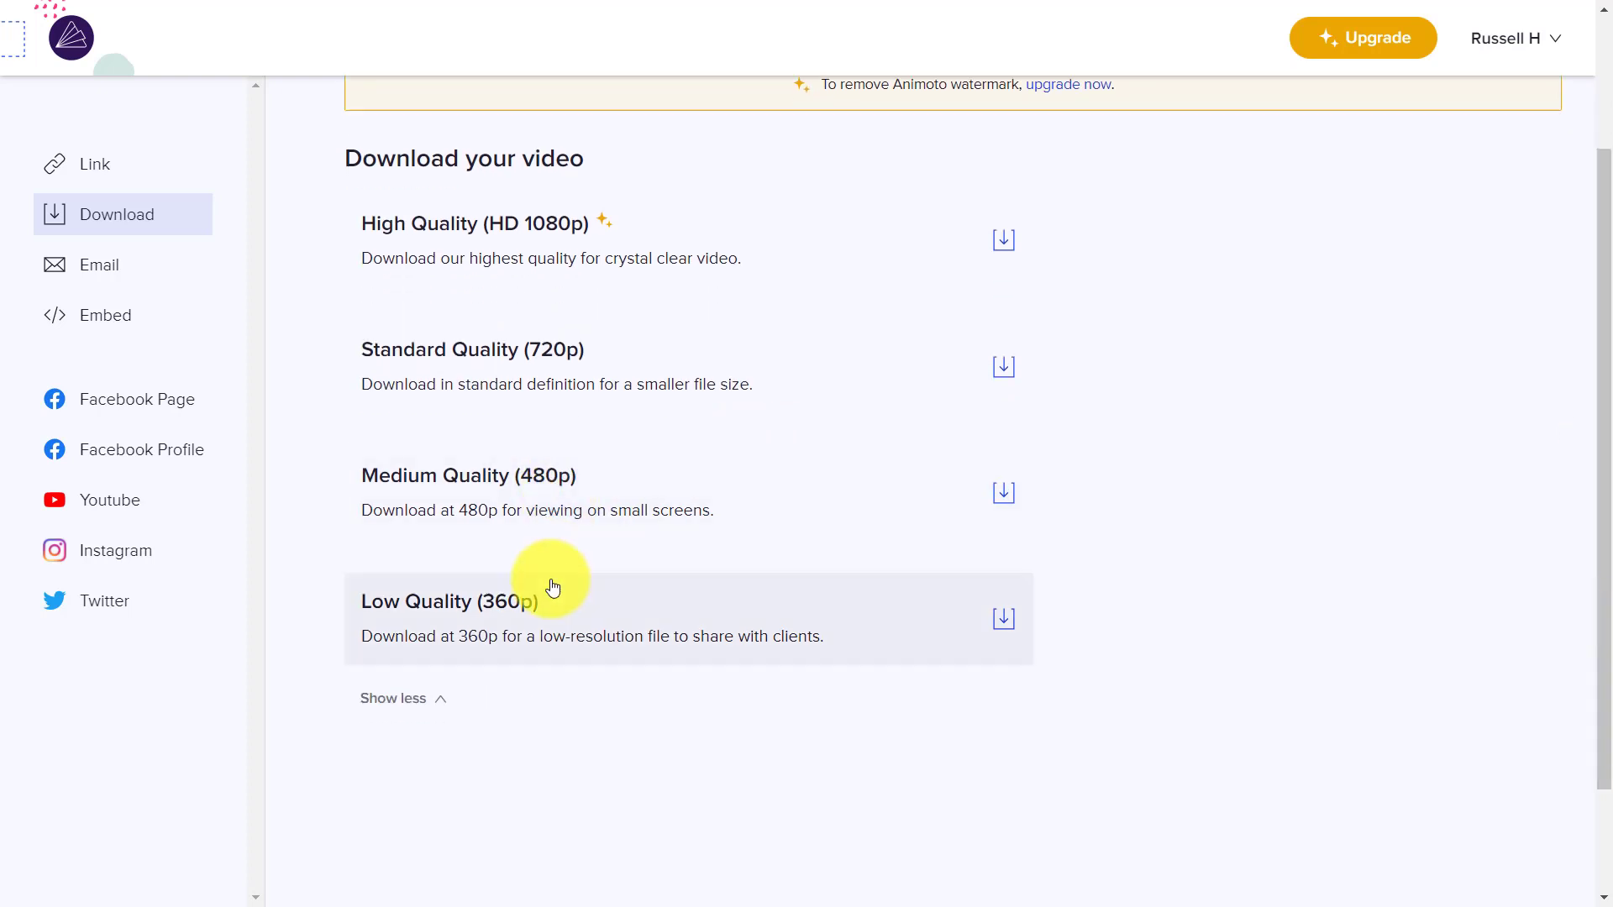
click(1005, 368)
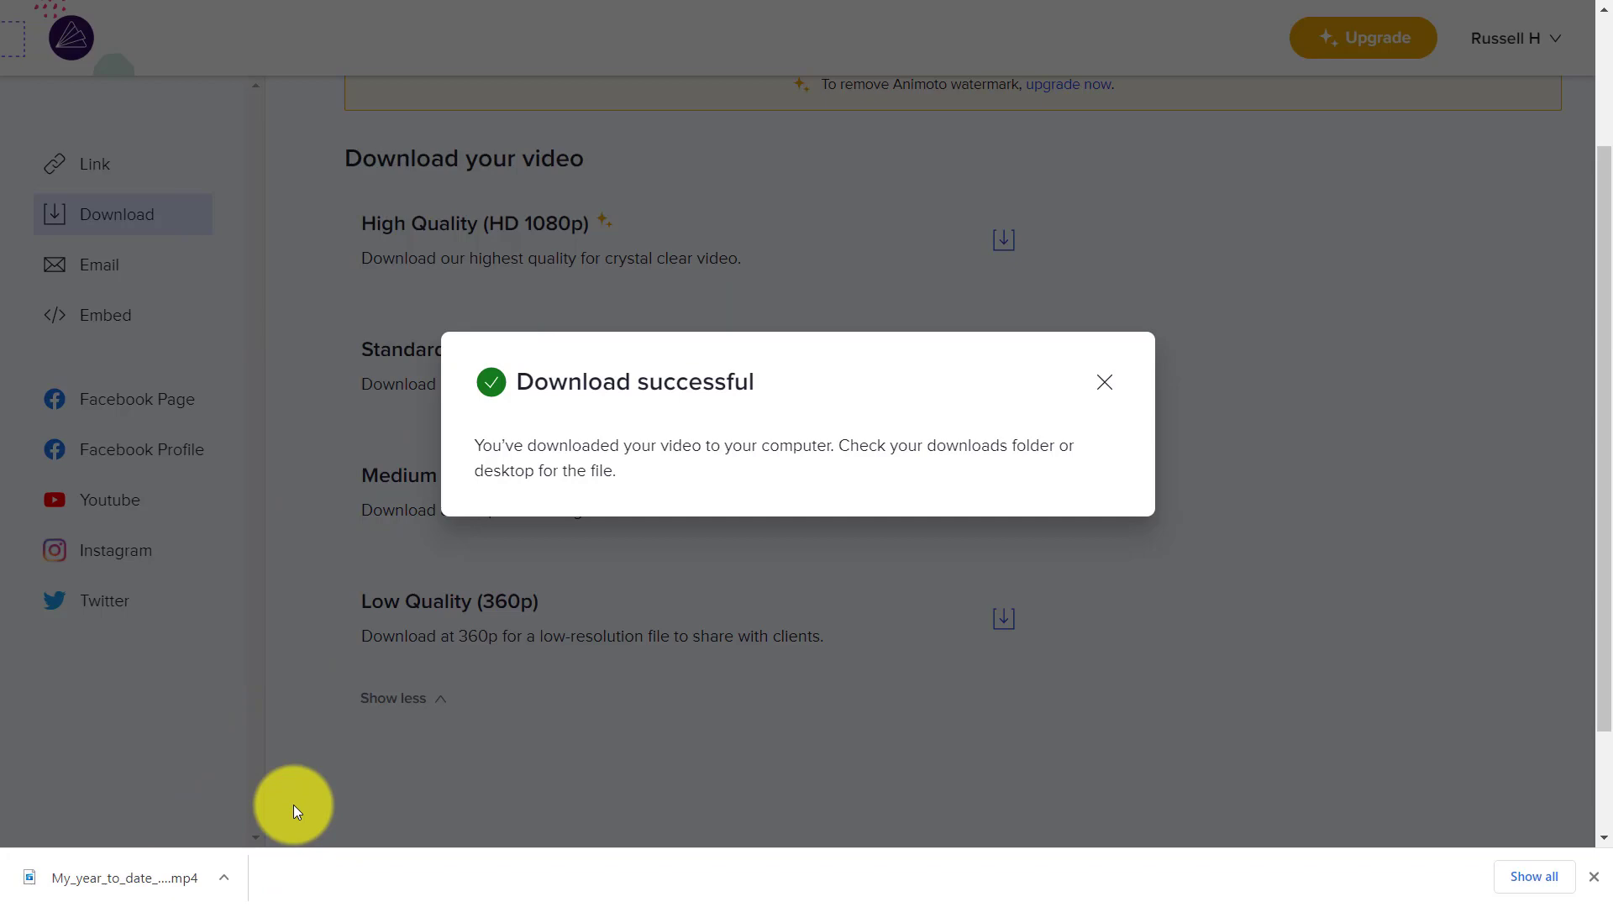
Step: Show the downloaded video file in its folder, and close the folder window and the download message
click(223, 878)
click(295, 807)
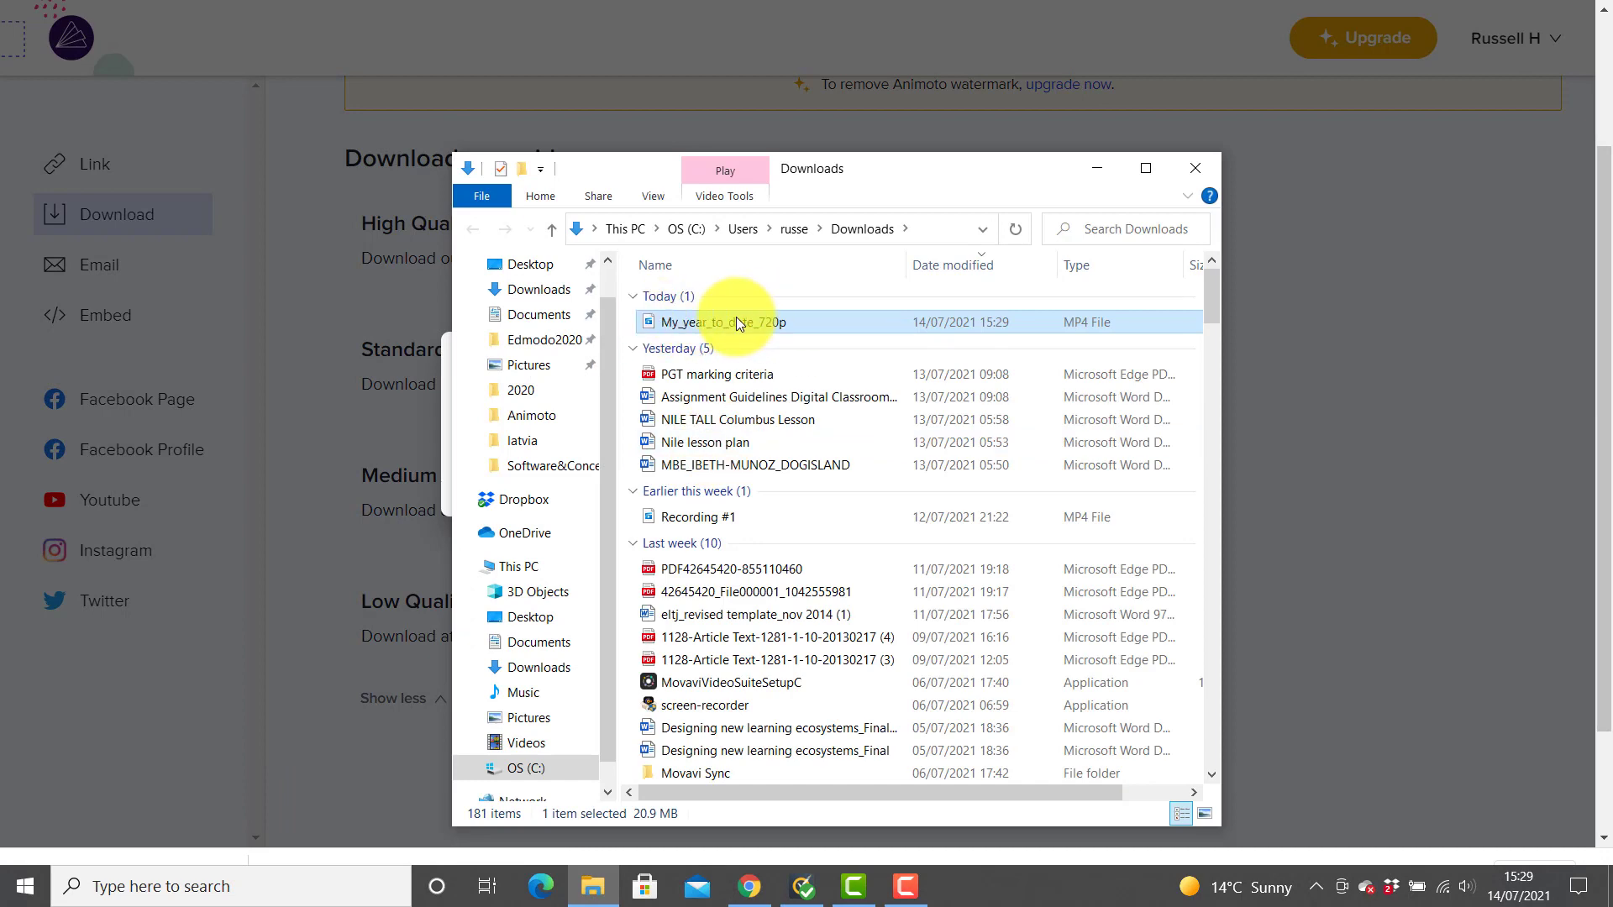
click(1196, 167)
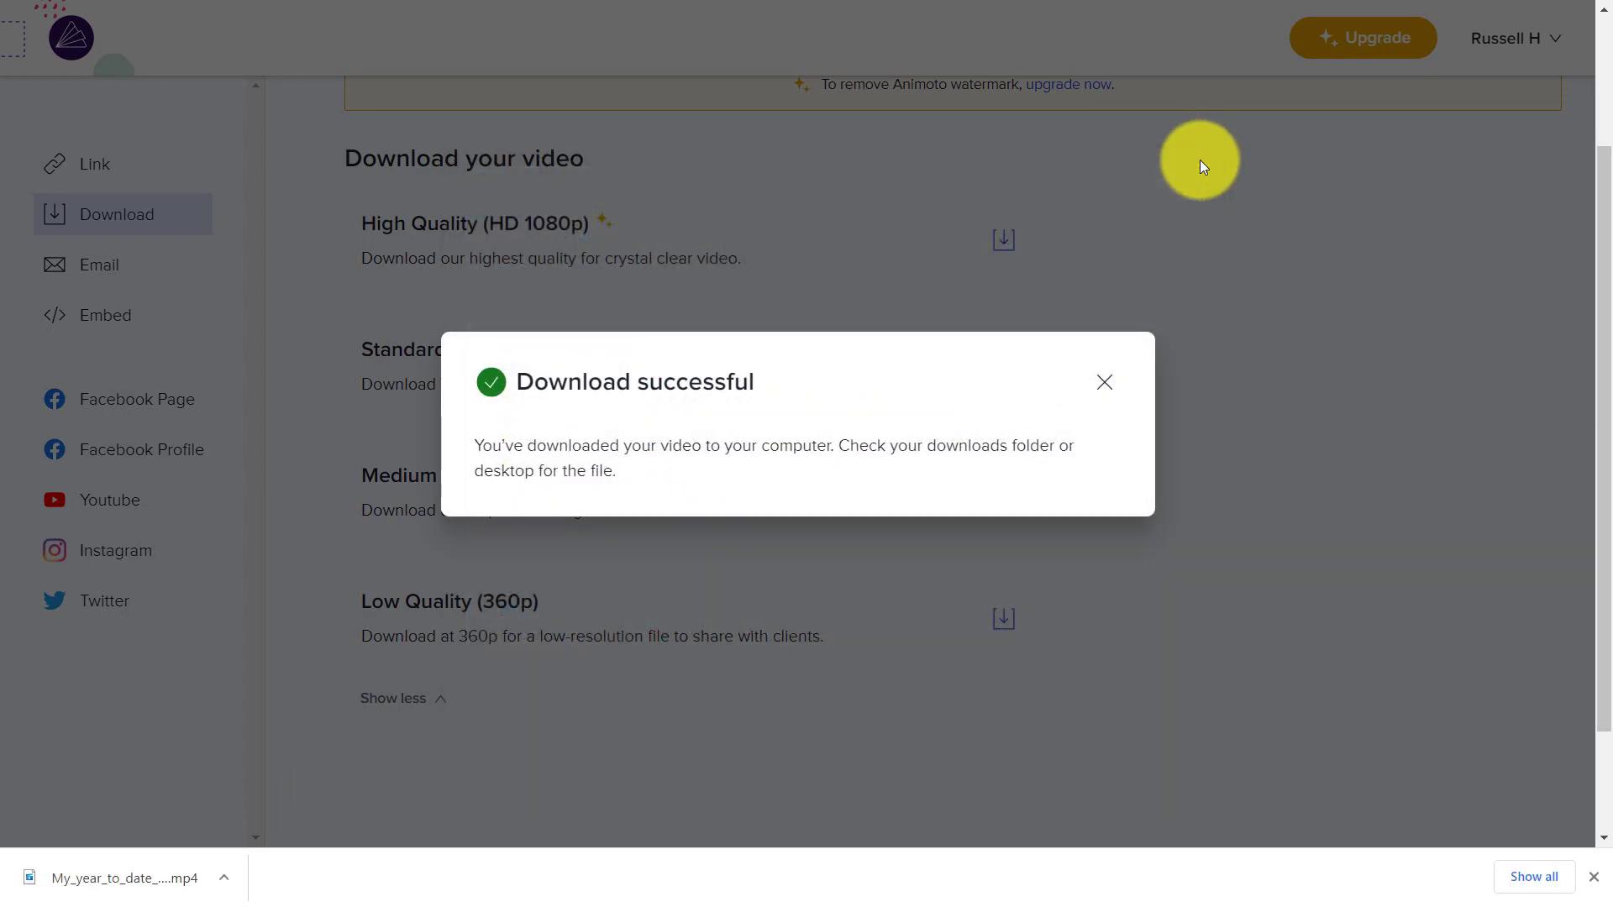
click(1104, 384)
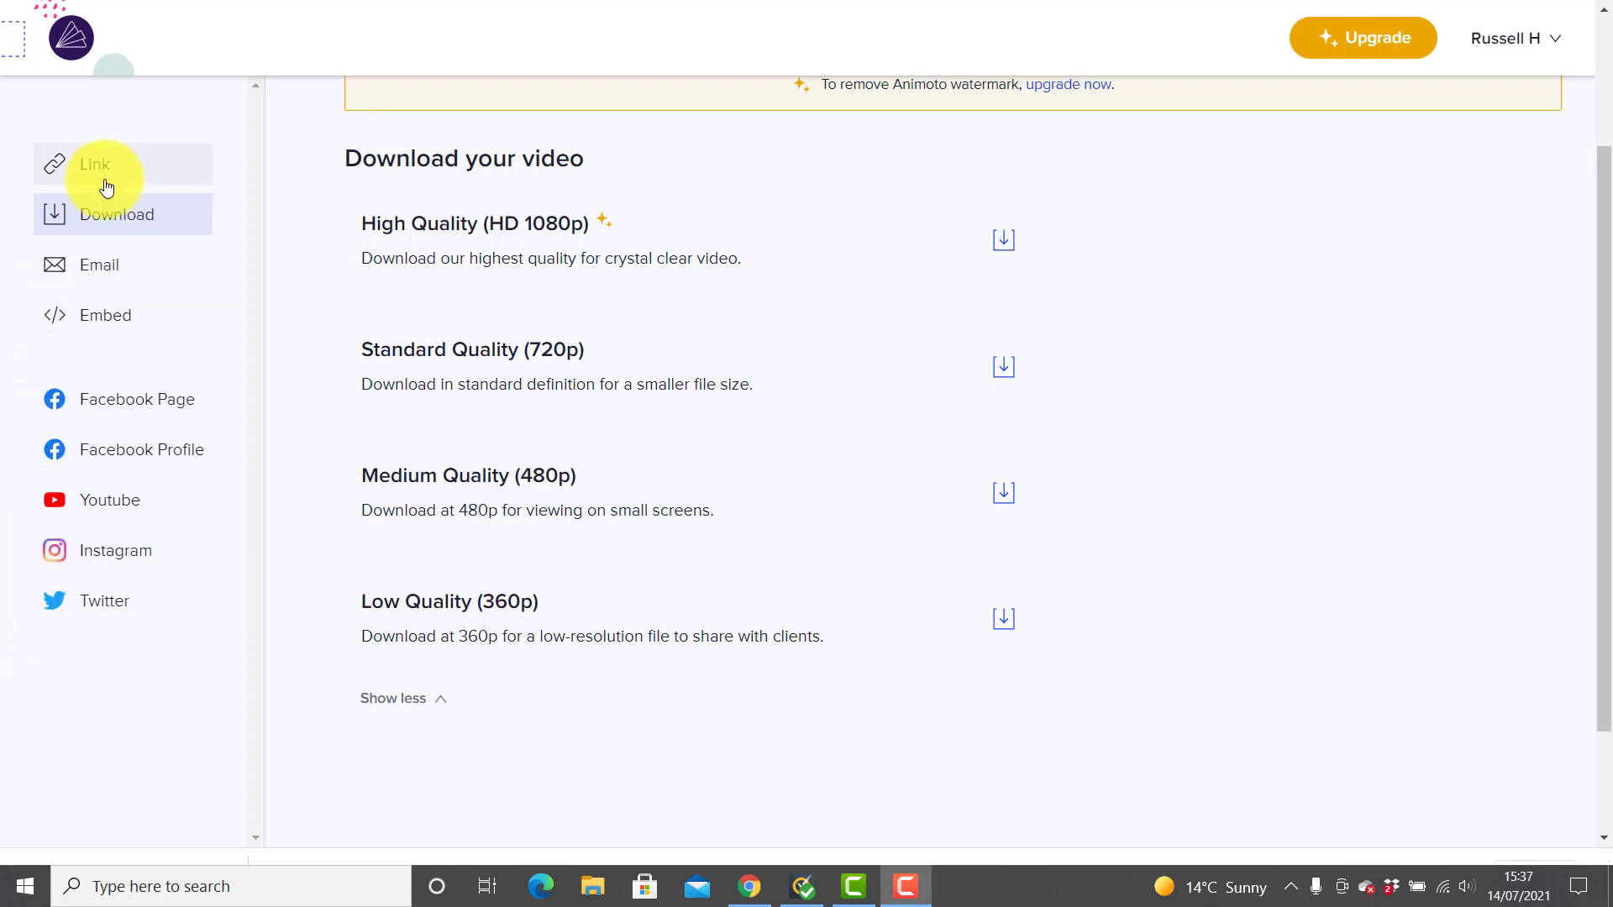
Step: Set the video's embed code to Medium (544x306) size with Loop enabled, and copy the code
click(109, 322)
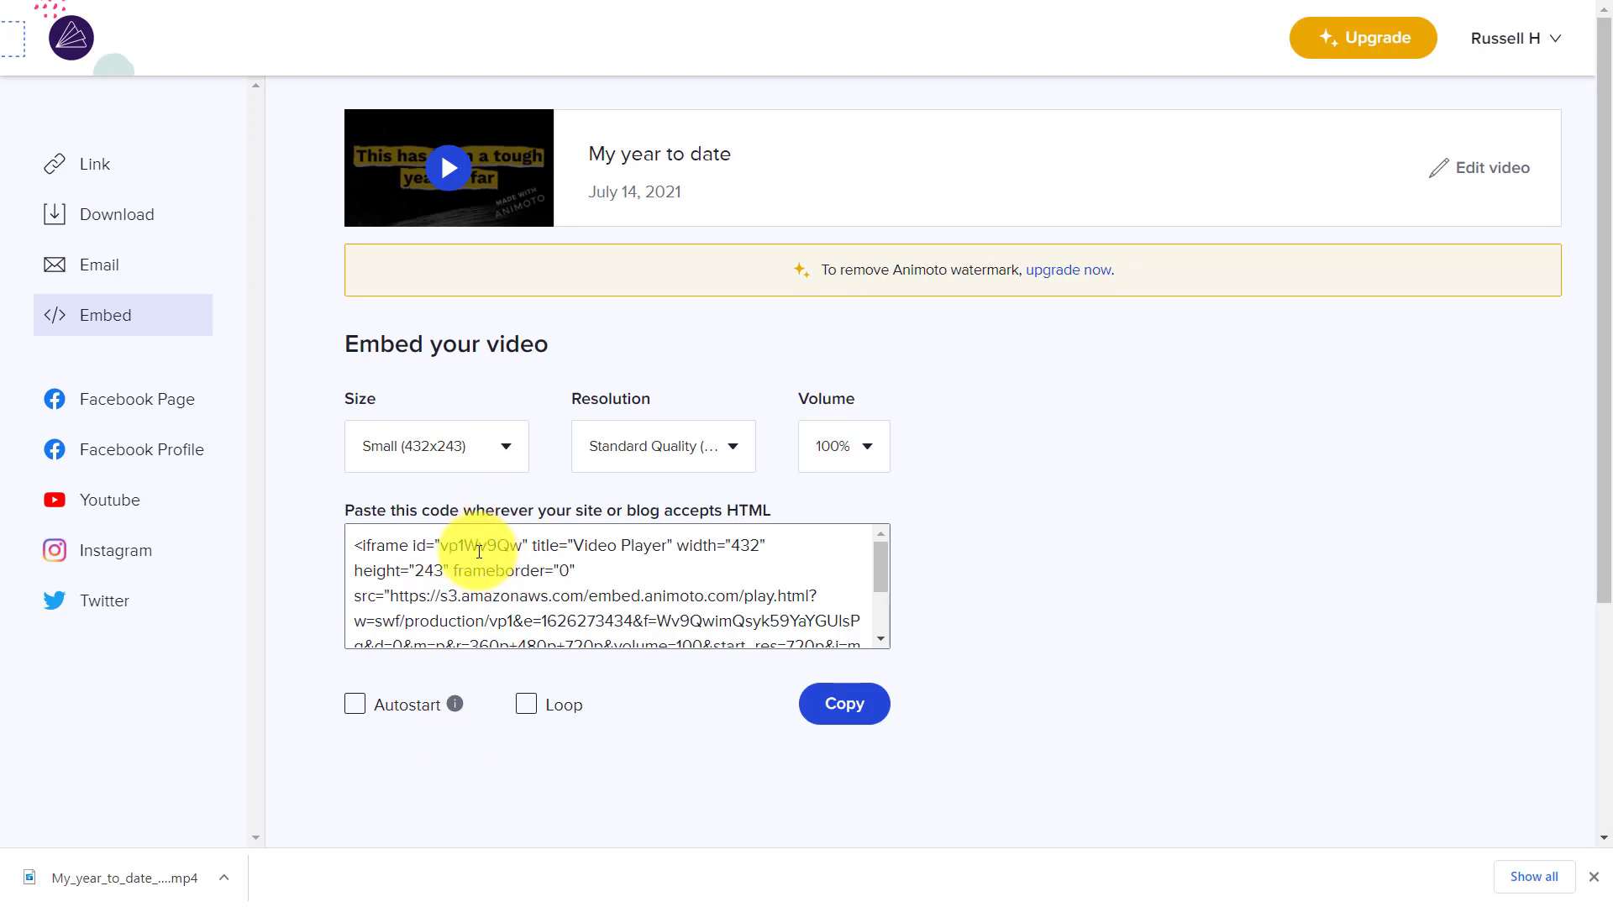
click(502, 447)
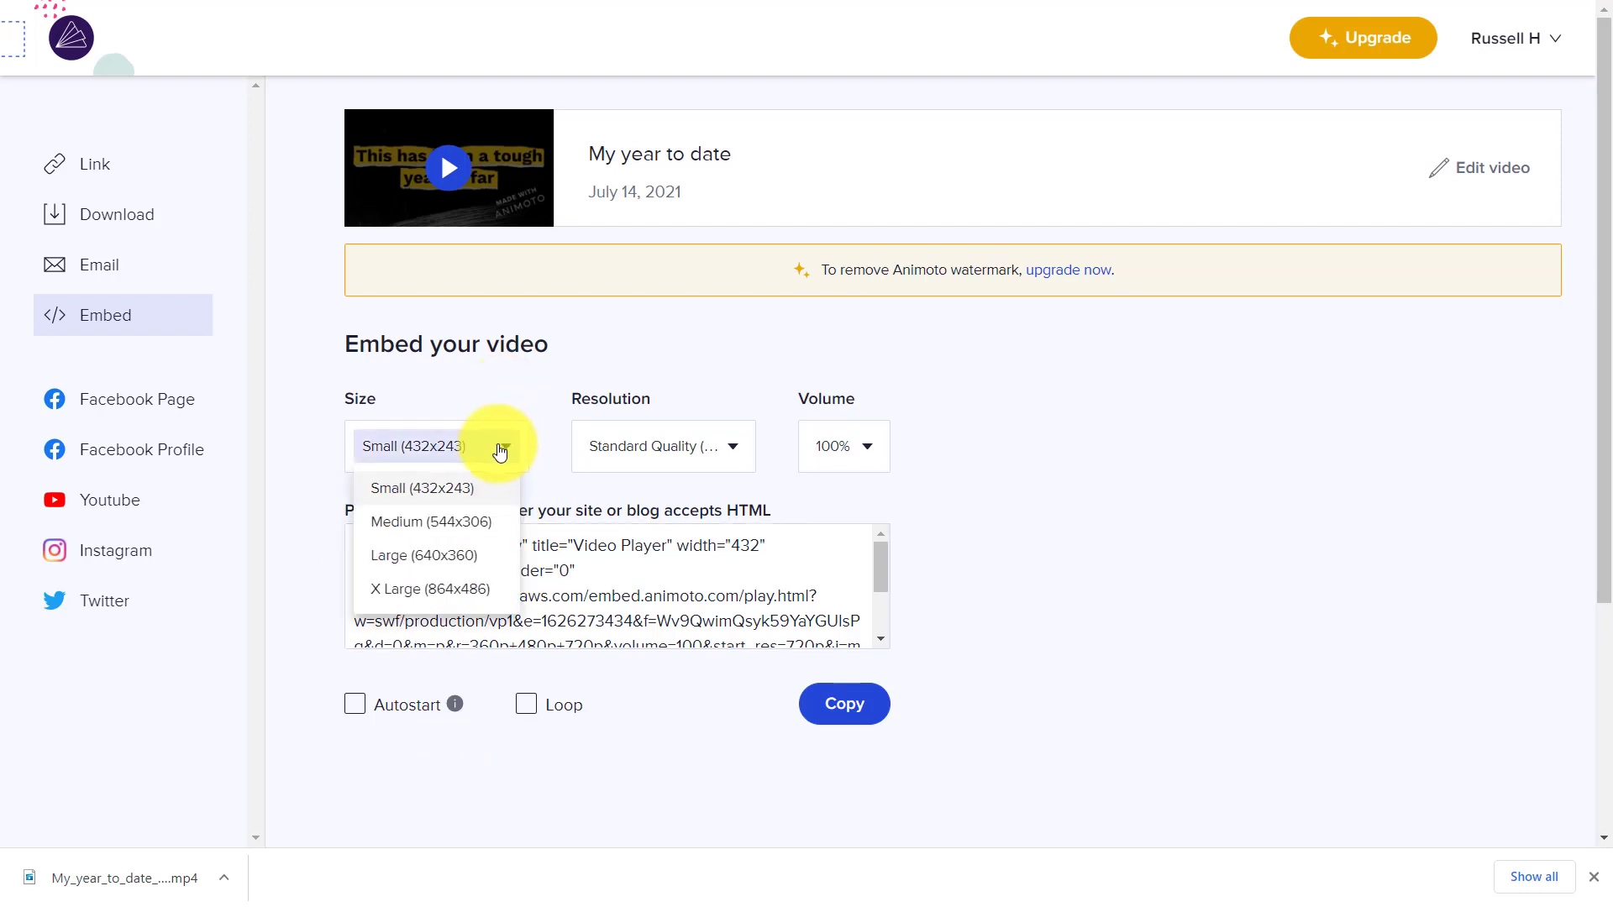
click(424, 524)
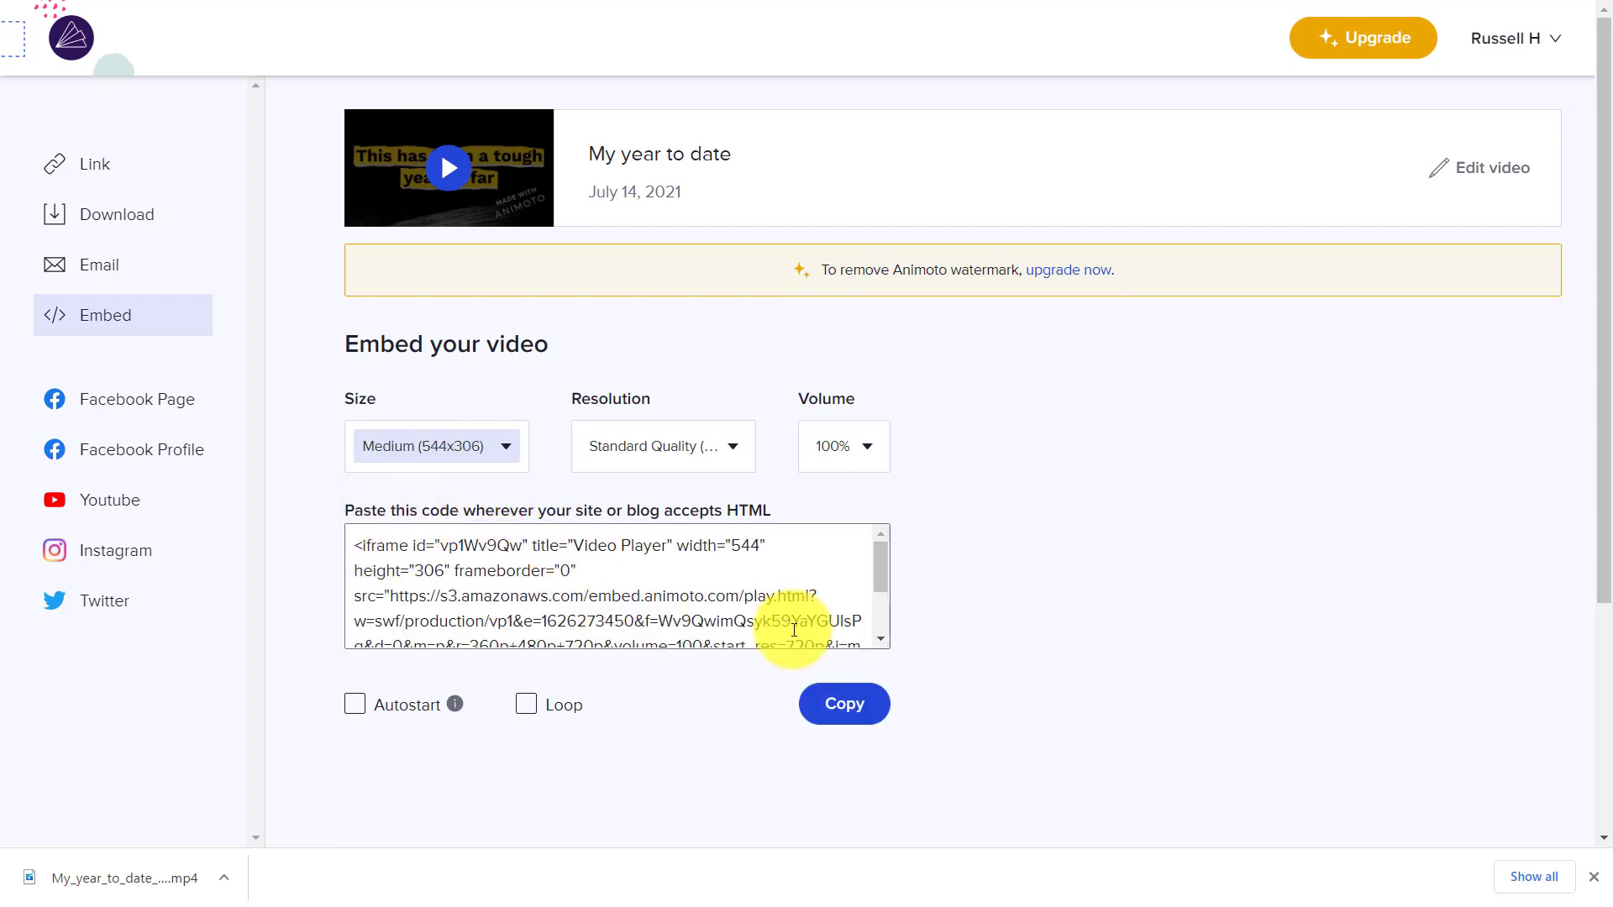
click(529, 714)
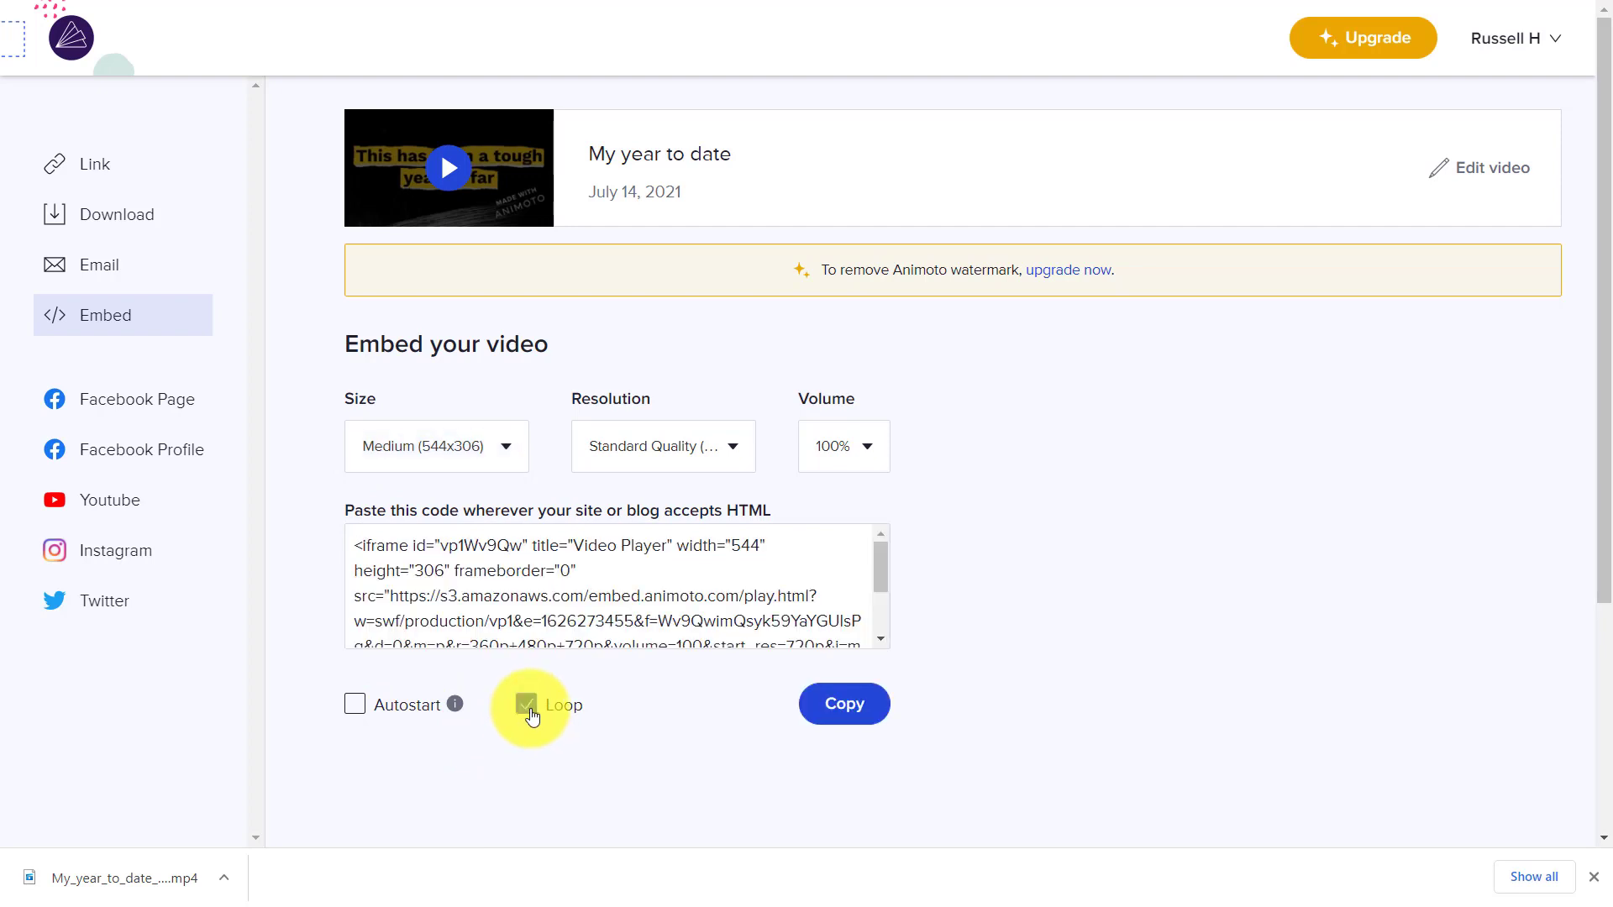
click(850, 714)
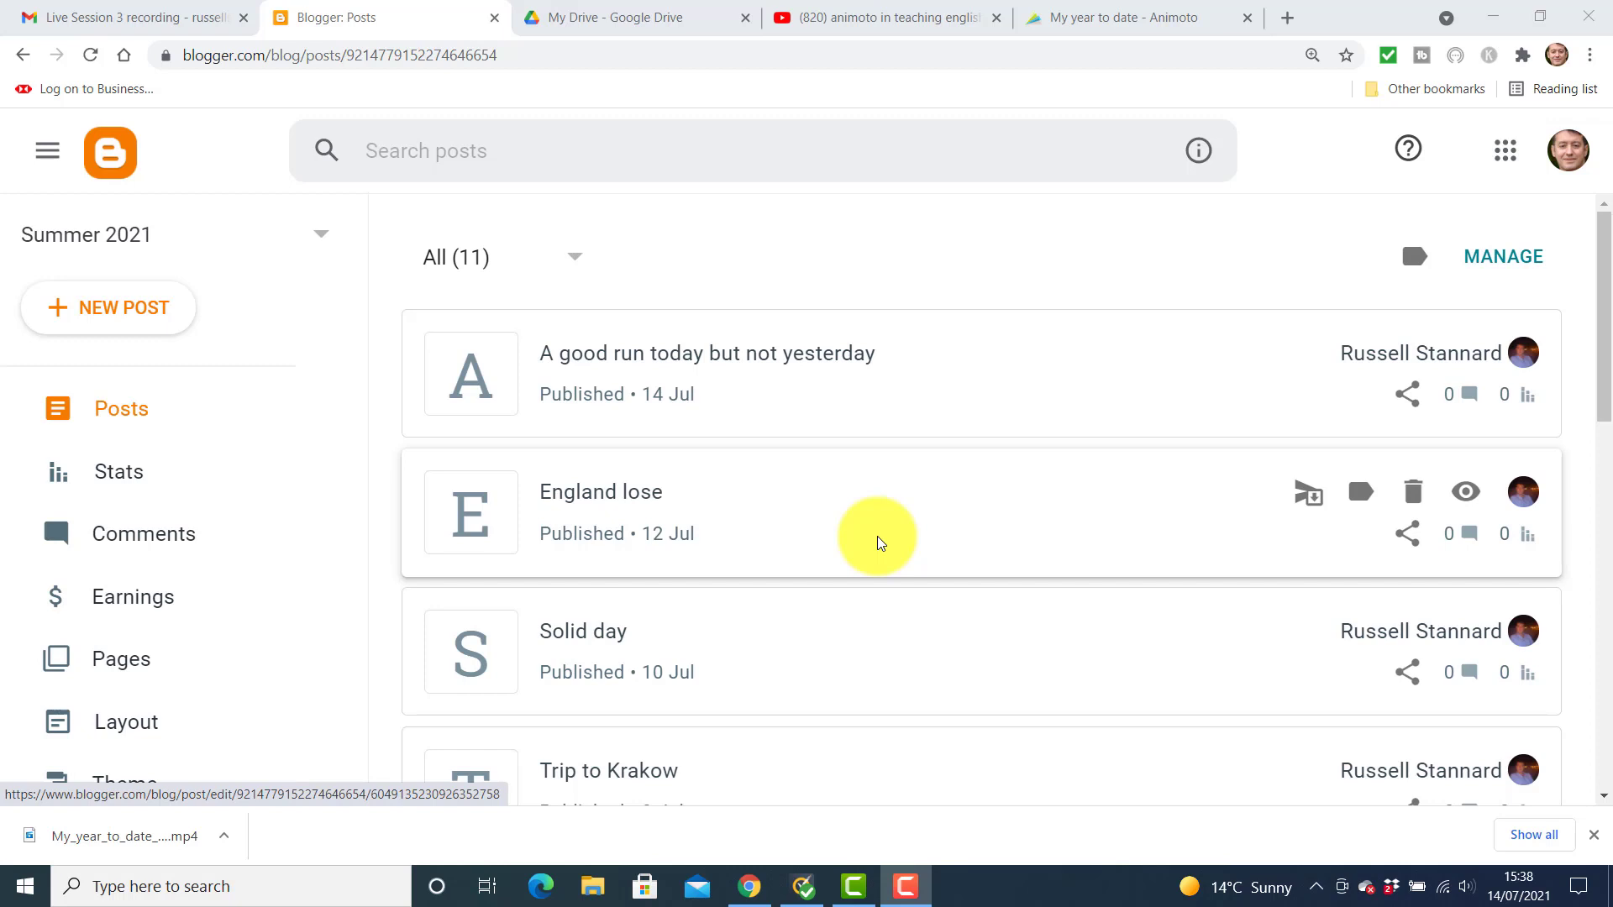
Step: Switch to Blogger, create a new post and paste the copied embed code on a new line in HTML view
click(133, 311)
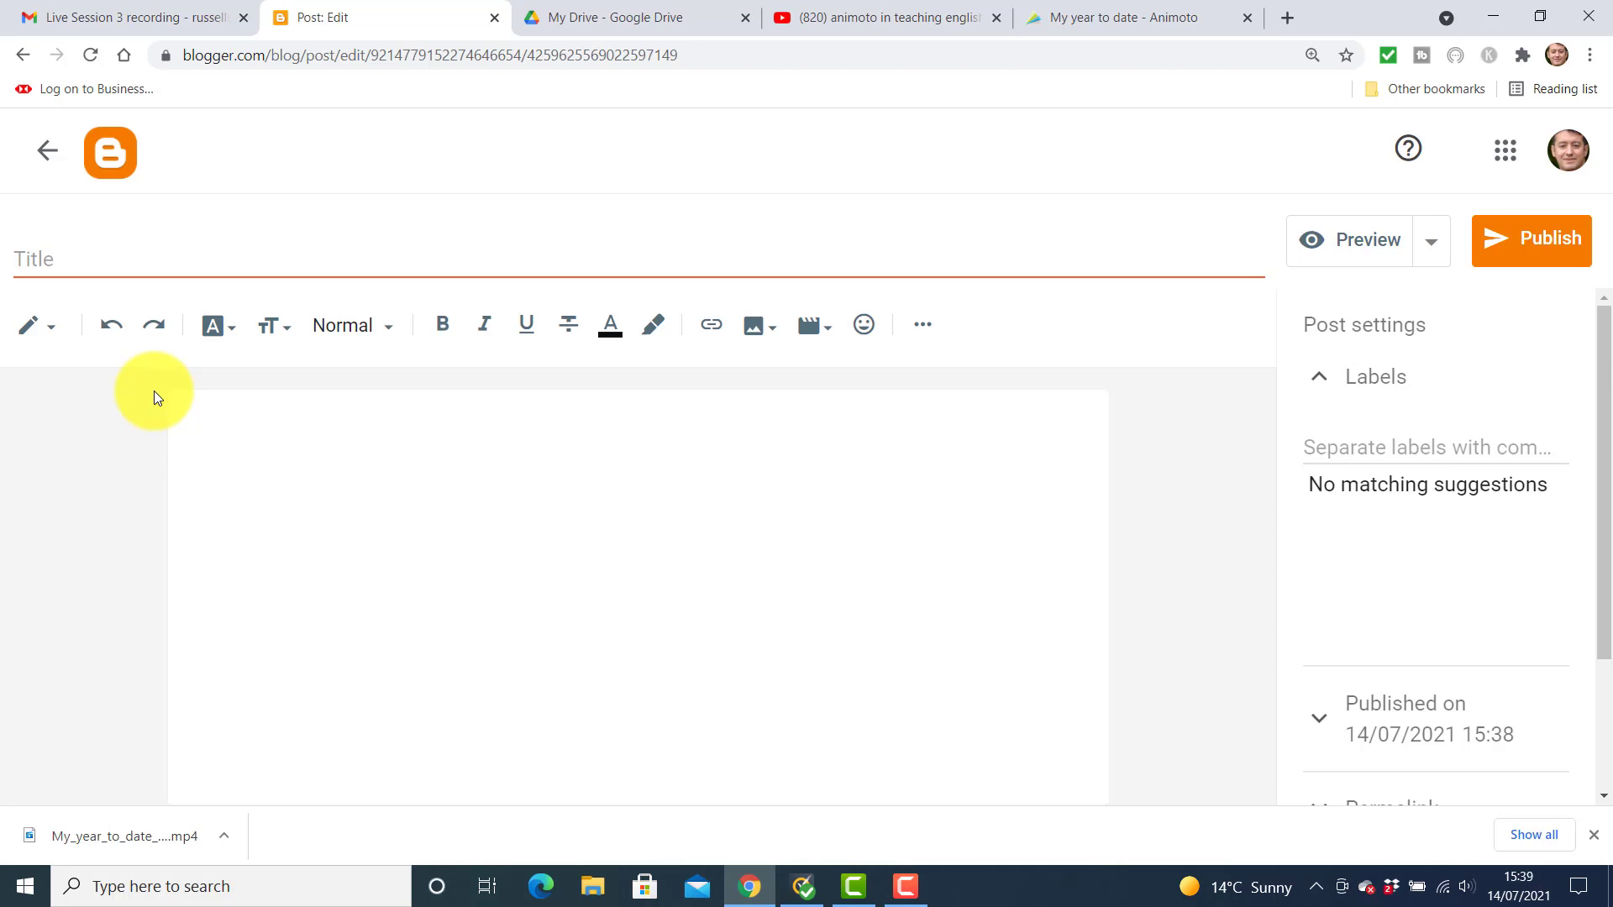
click(48, 329)
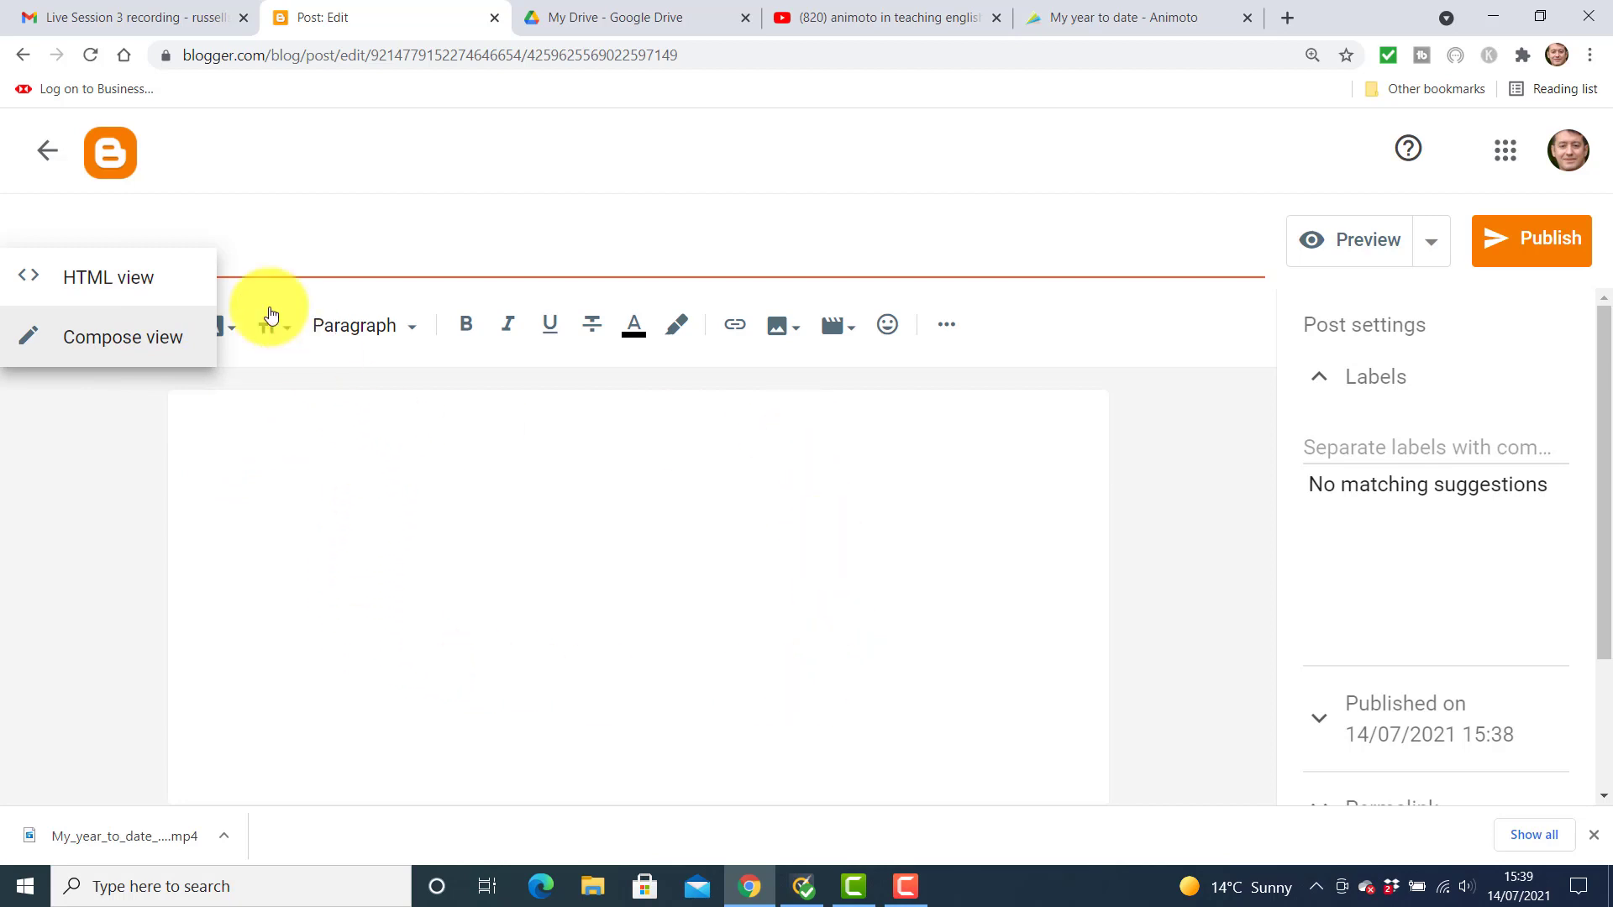
click(104, 290)
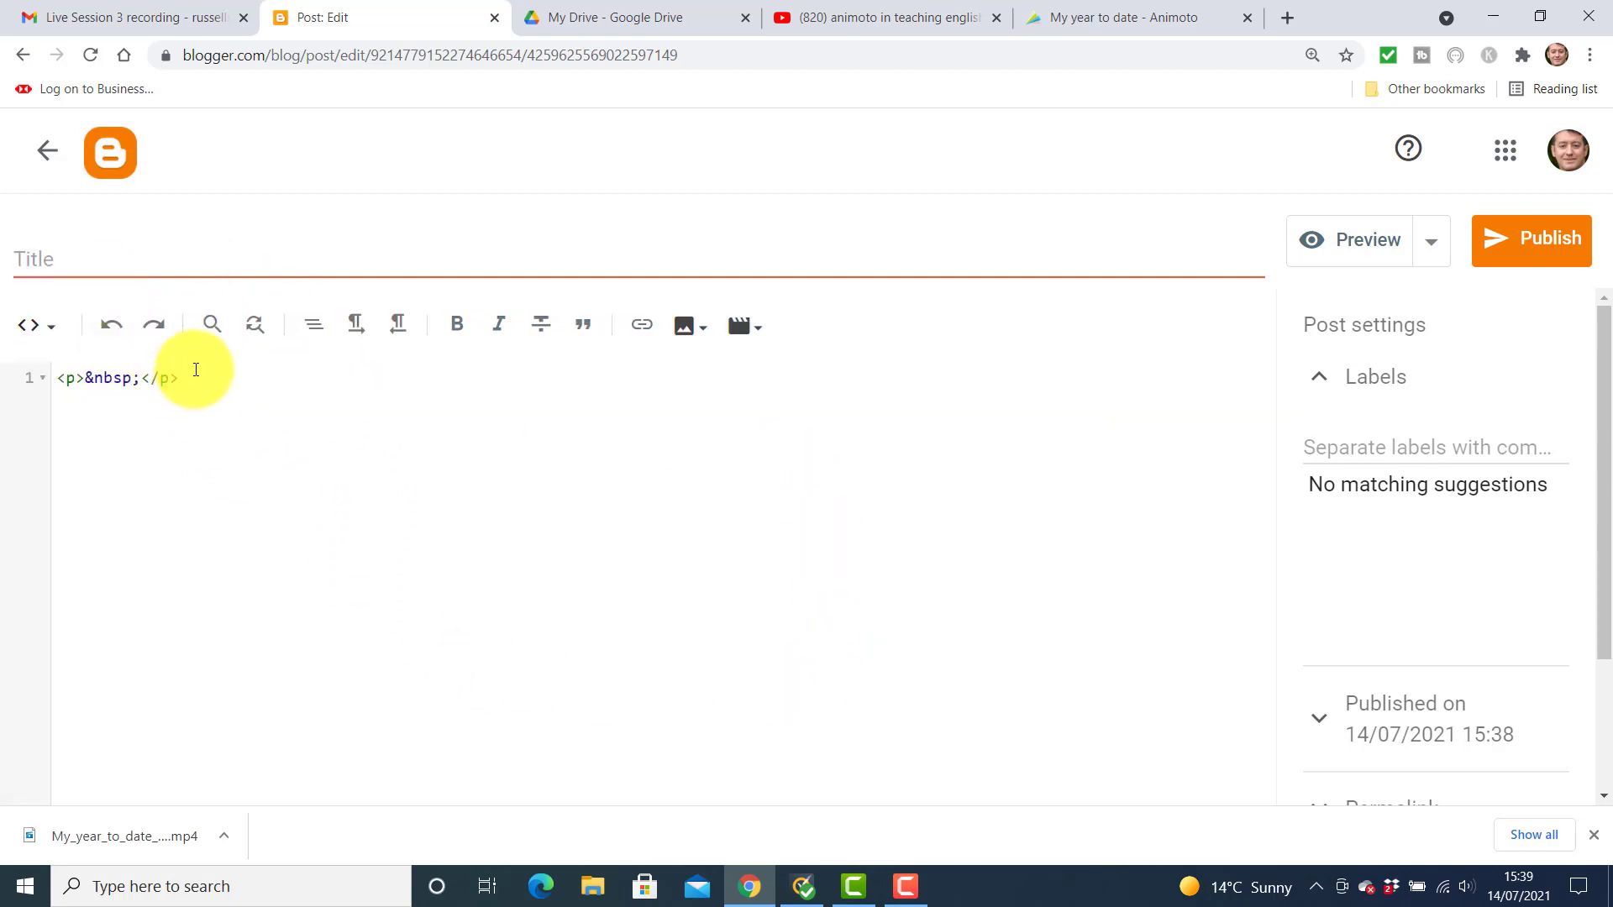
key(Return)
key(ctrl+v)
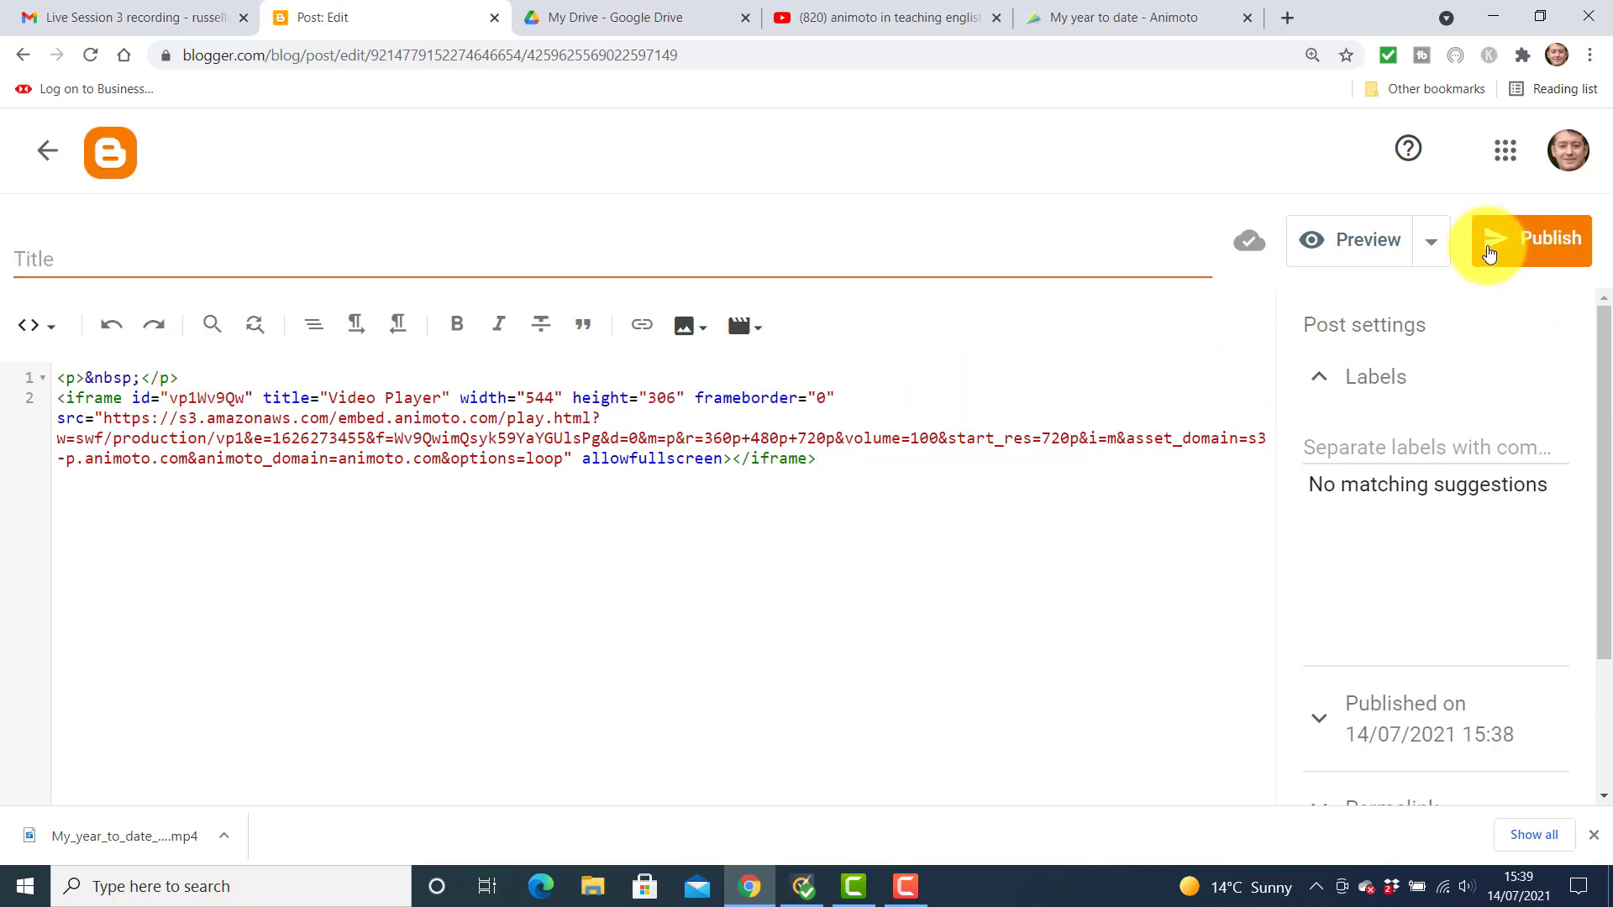
Step: Preview the blog post and check the embedded video in it
click(1365, 245)
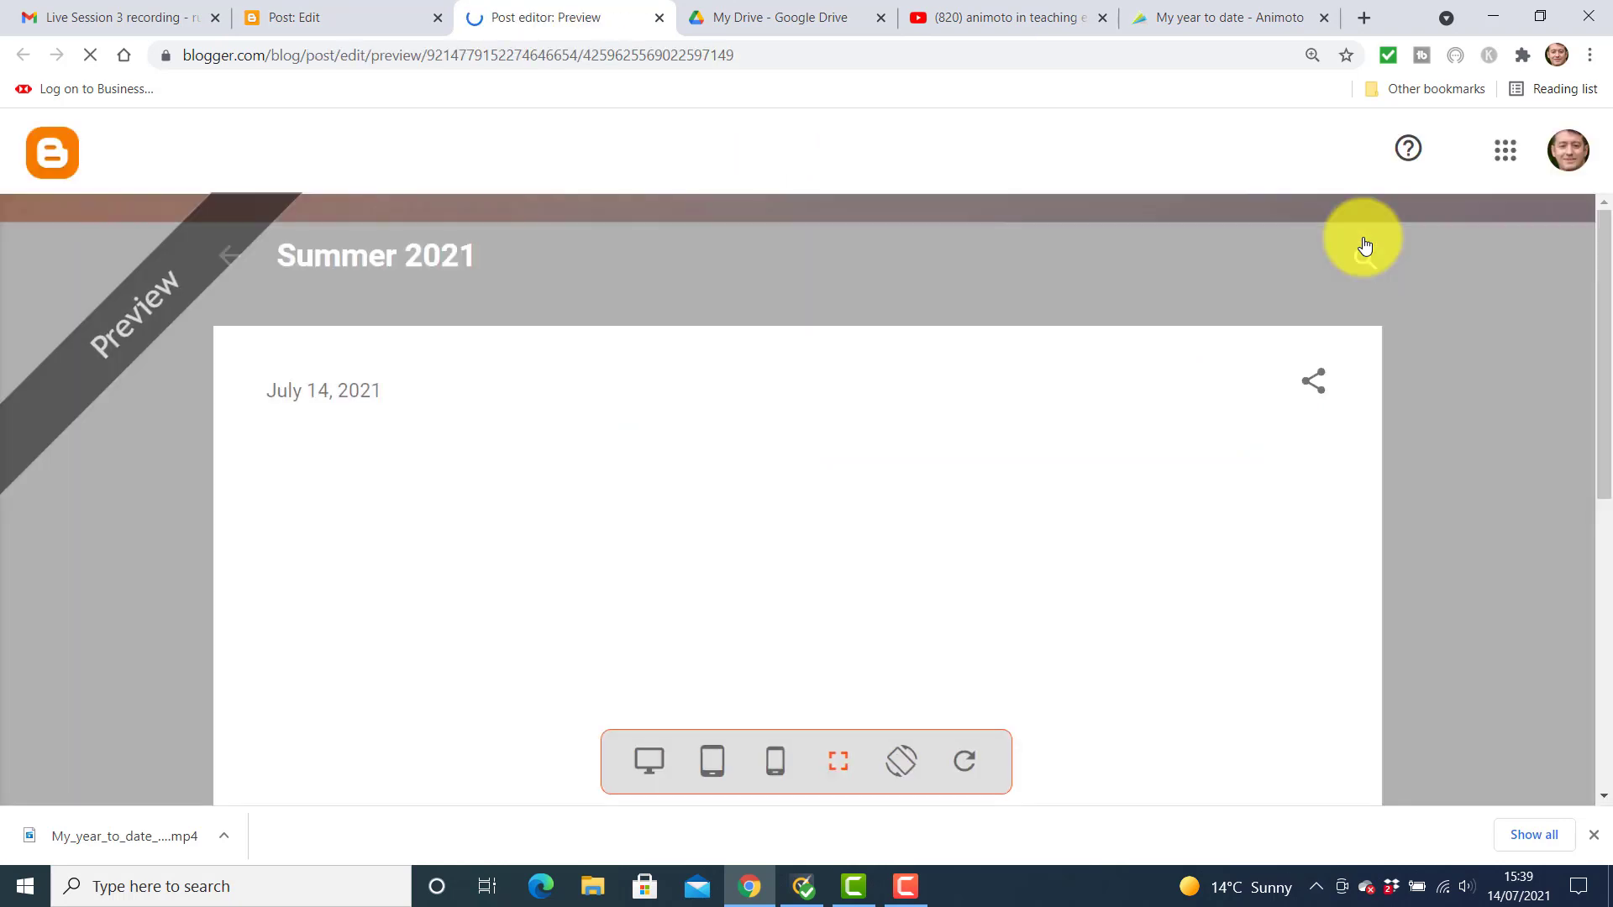
drag(1604, 300, 1409, 384)
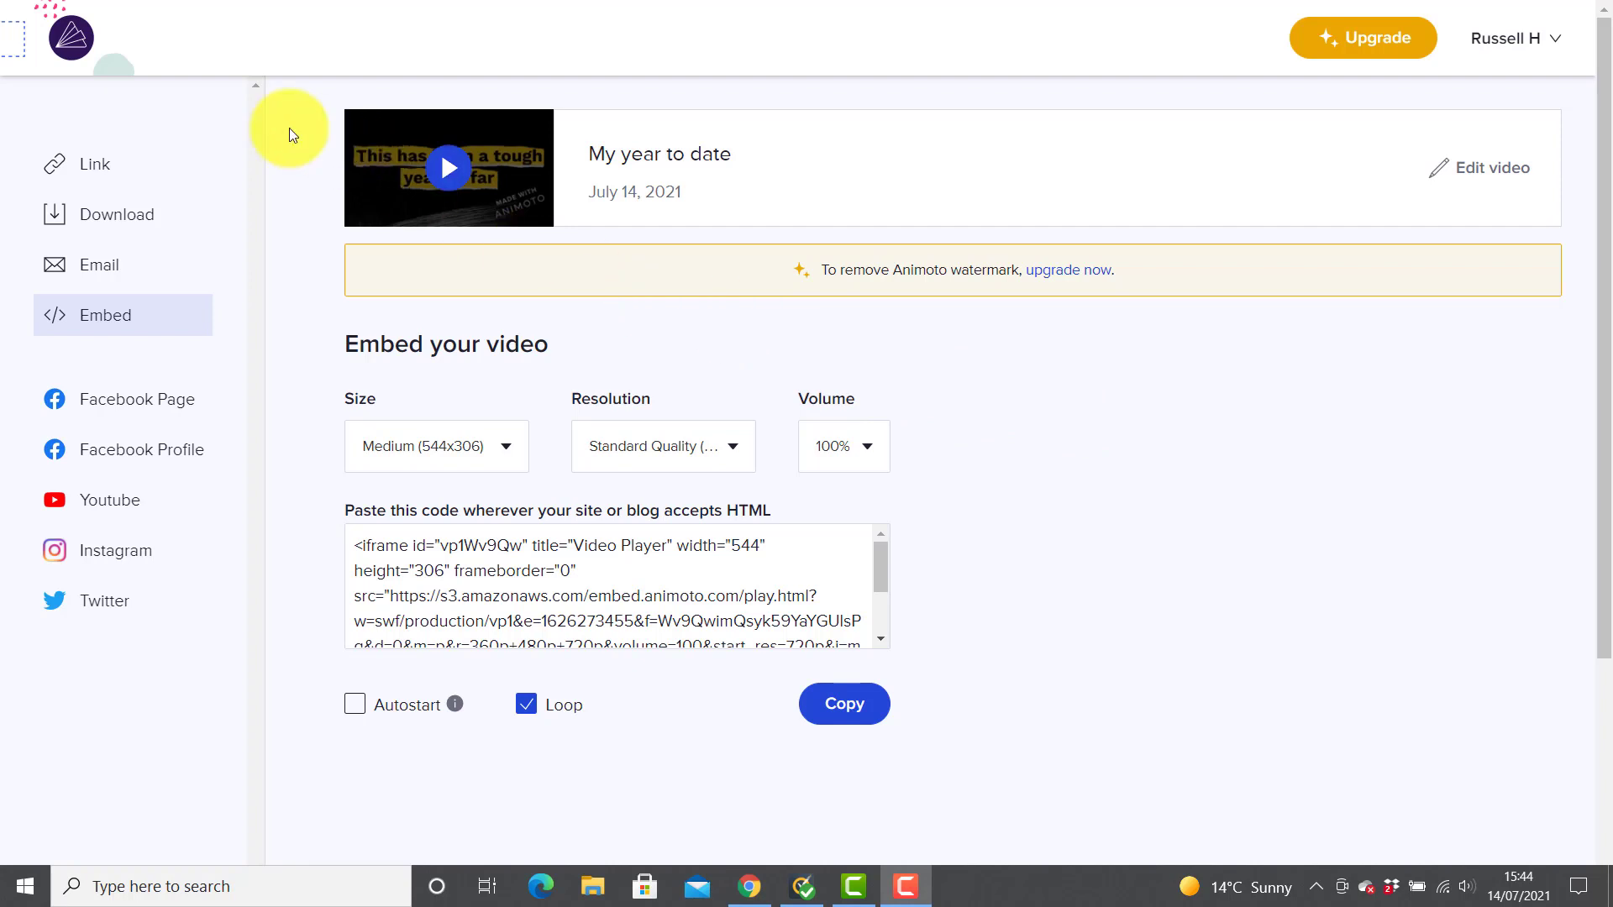
Step: Return to Animoto's My Videos overview from the video's sharing page
click(71, 38)
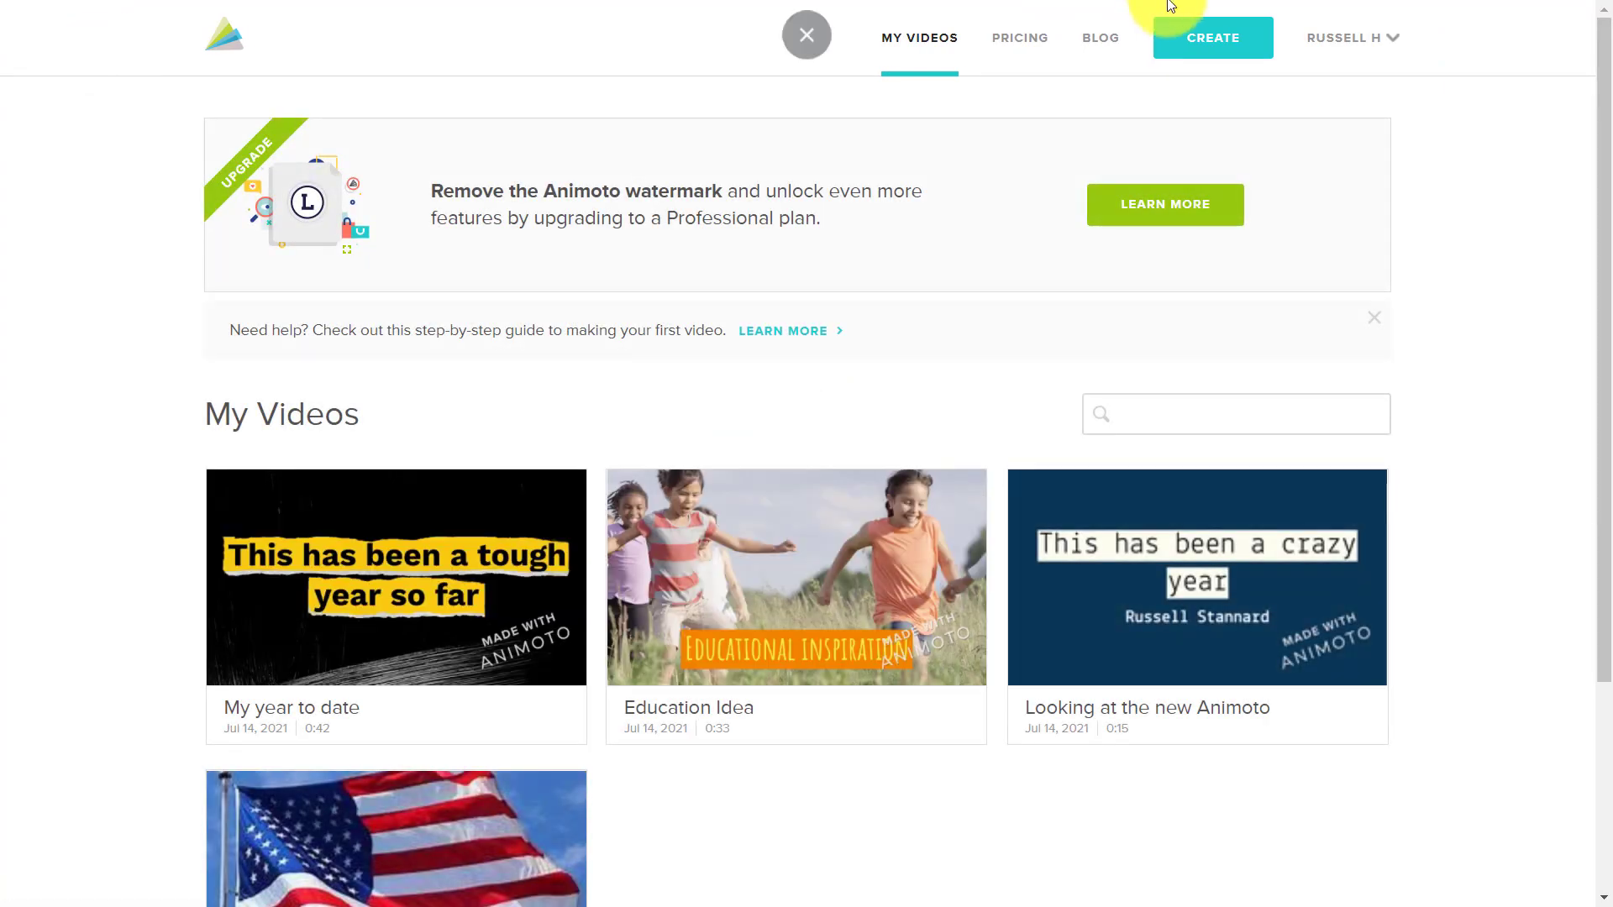
mouse_move(1319, 67)
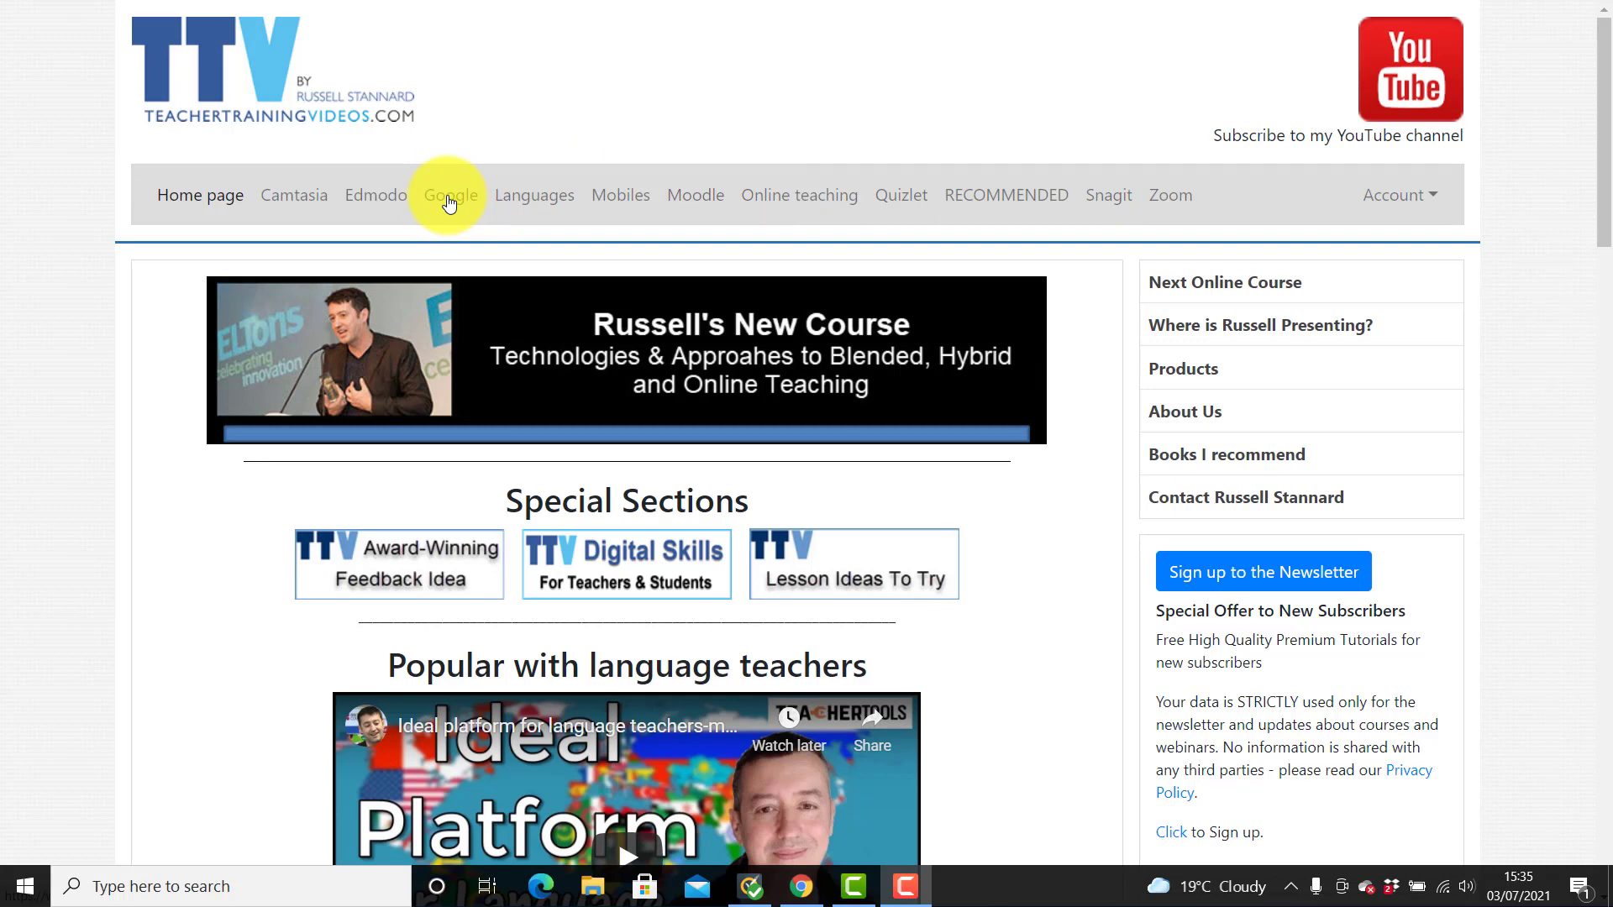
Step: On the TeacherTrainingVideos website, open the Digital Skills section and browse its videos
click(646, 561)
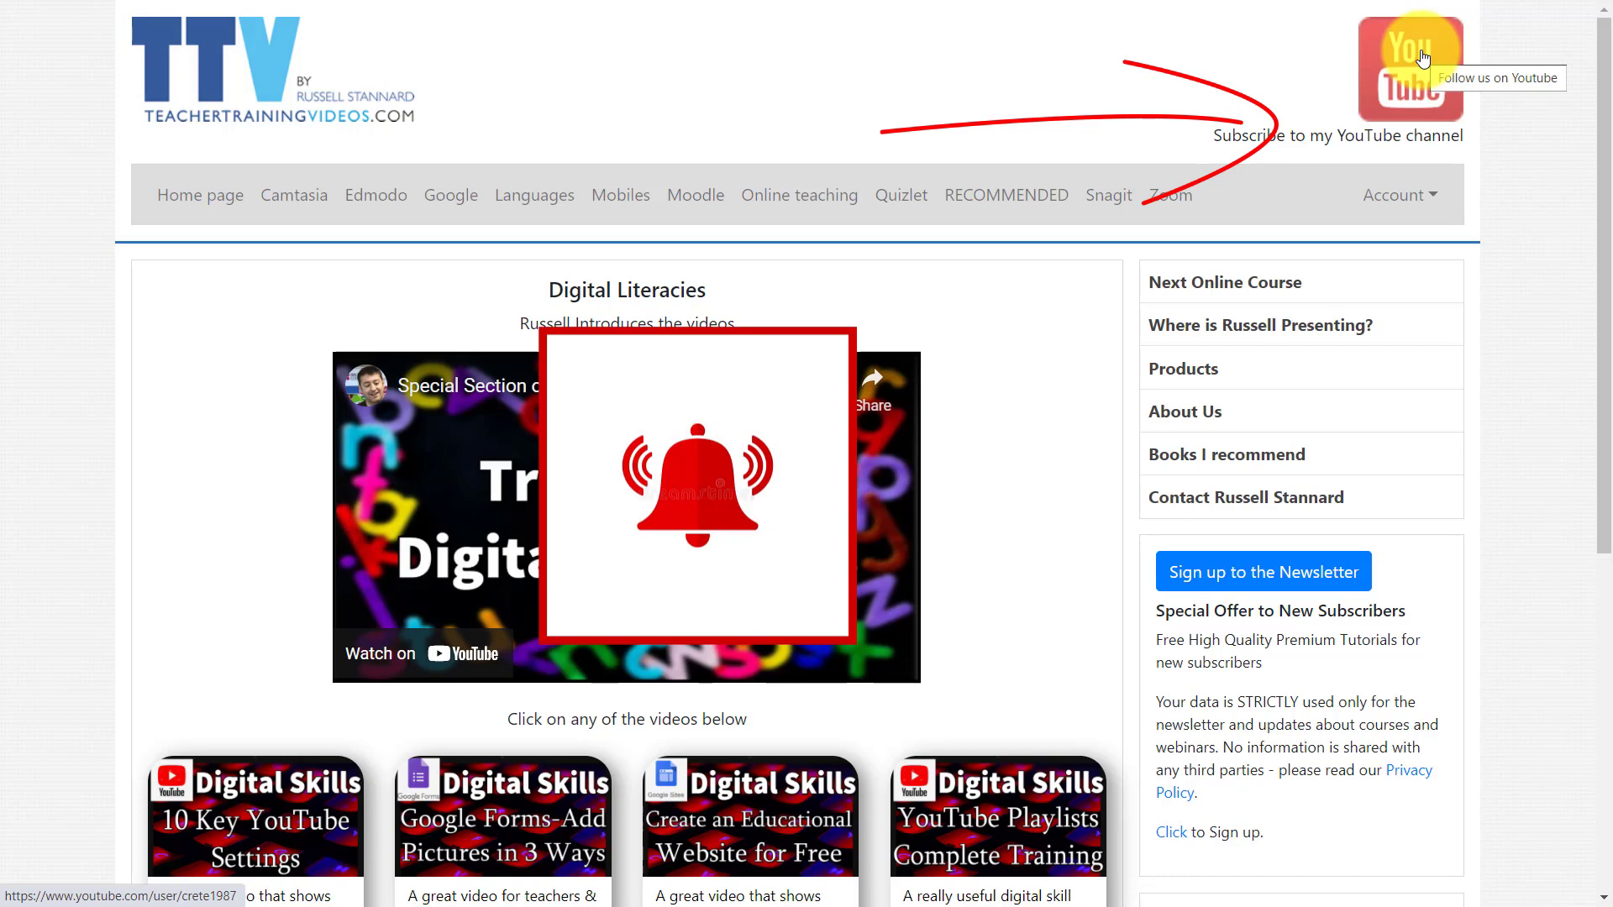
scroll(1576, 108, down, 7)
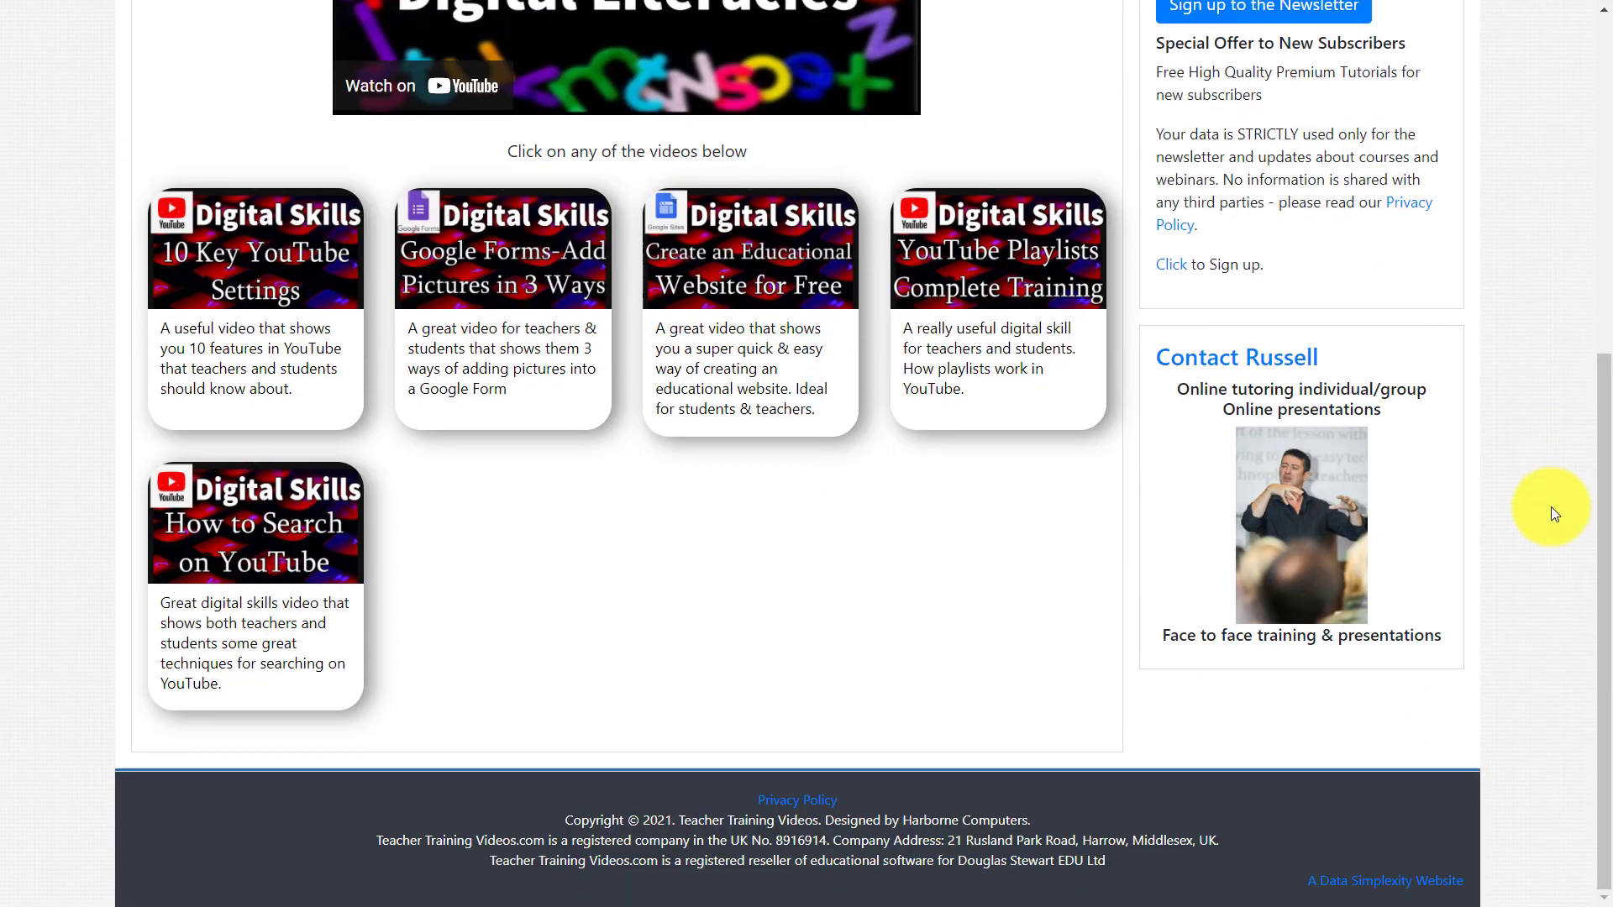